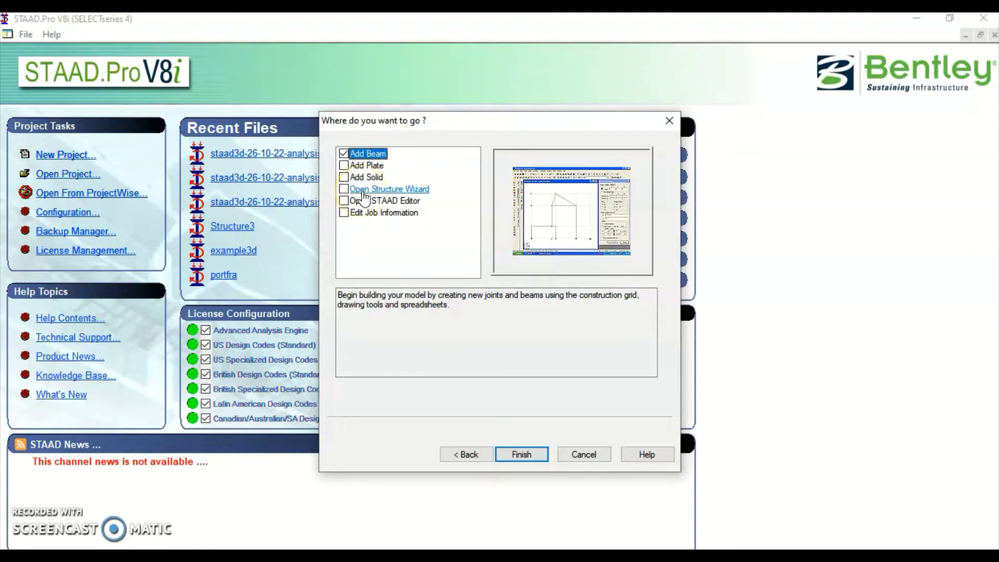
# Step: Finish creating the new model with Add Beam as the starting option and launch the Structure Wizard
pyautogui.click(521, 455)
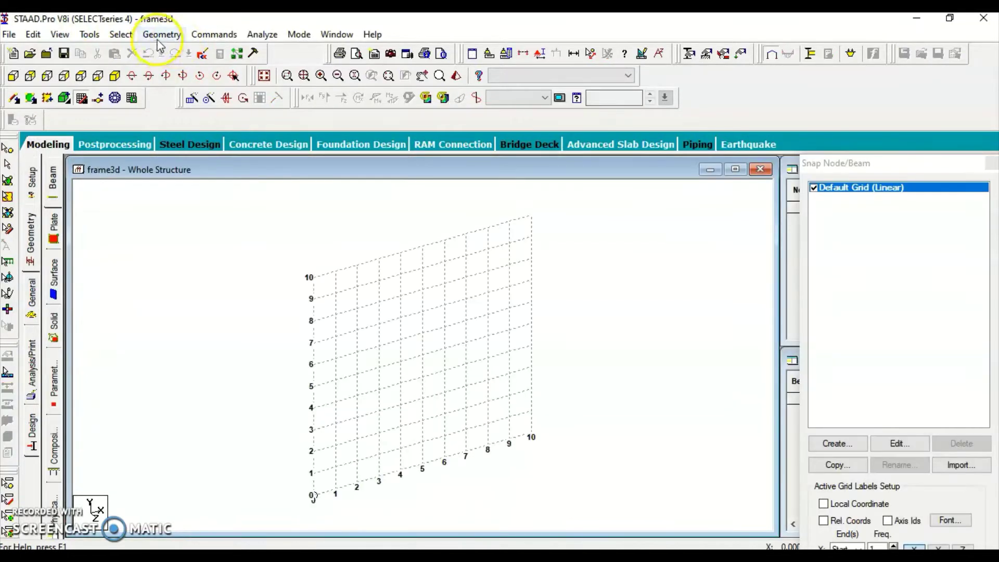
pyautogui.click(163, 35)
pyautogui.click(208, 480)
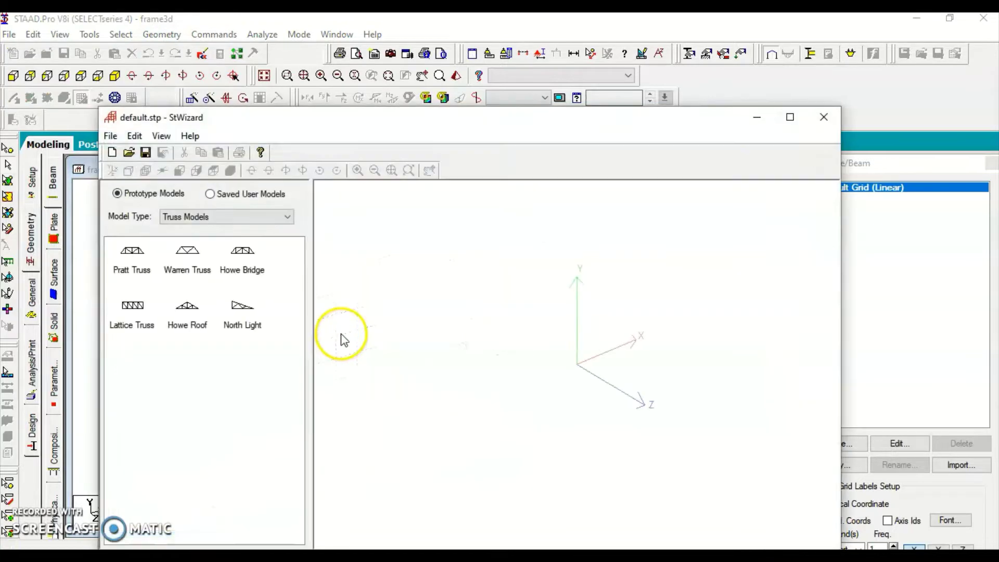
# Step: Choose the Frame Models type and open the parameters of the Bay Frame prototype
pyautogui.click(244, 216)
pyautogui.click(197, 238)
pyautogui.click(129, 252)
pyautogui.click(129, 252)
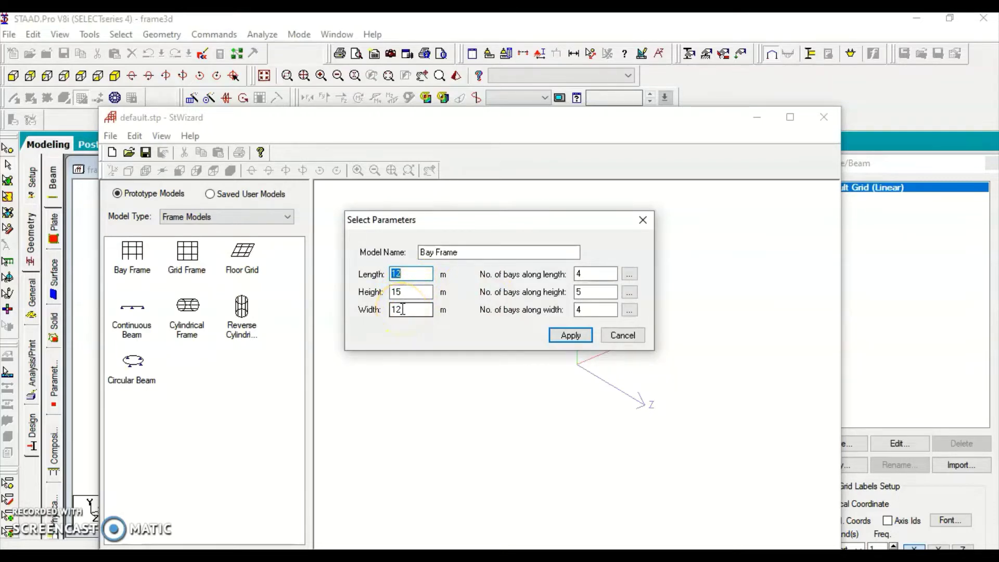
# Step: Switch to the PowerPoint slide, dismiss the frame parameters and examine the floor plan's bay spacings and building data
pyautogui.hotkey('alt', 'Tab')
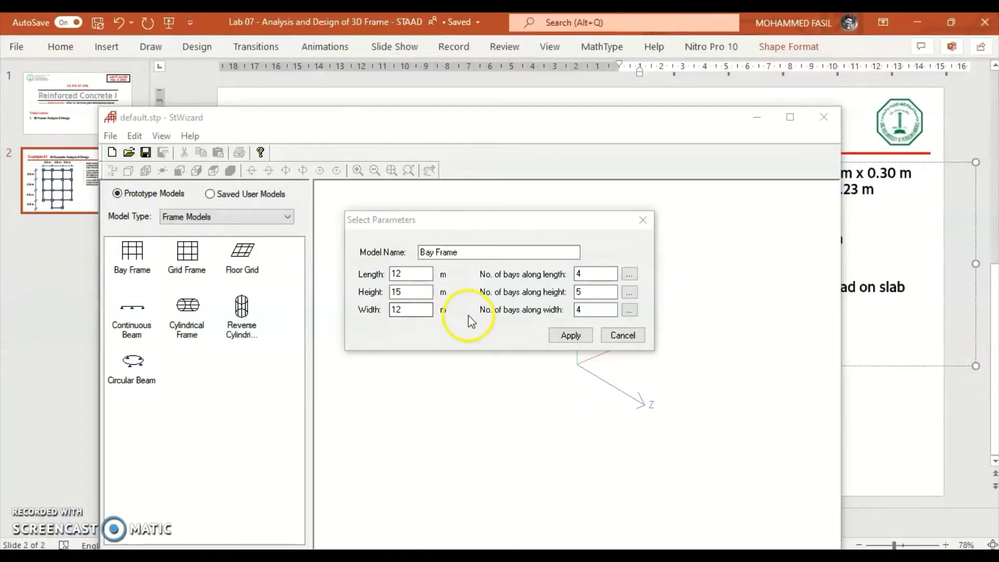
pyautogui.hotkey('alt', 'Tab')
pyautogui.press('Escape')
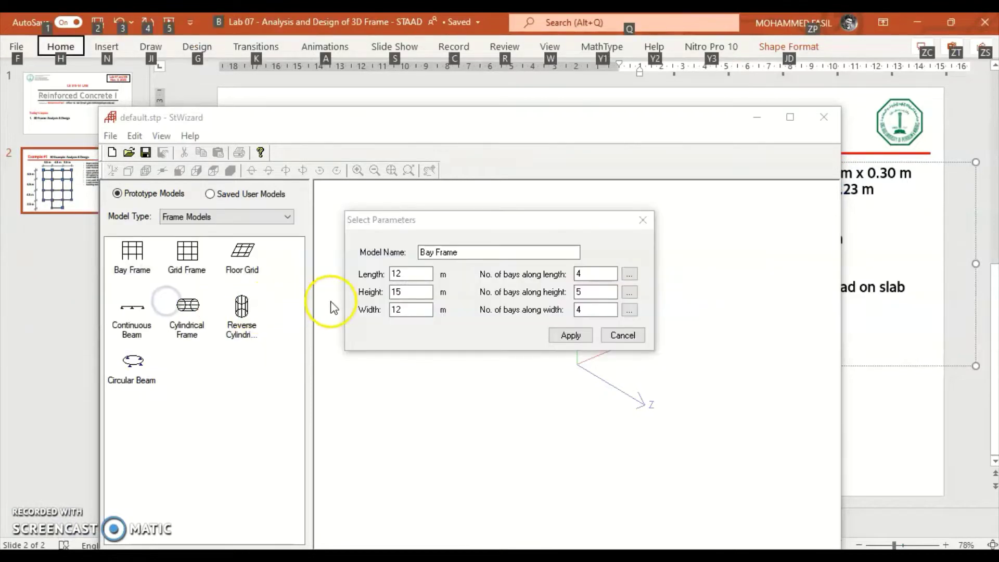
pyautogui.click(424, 120)
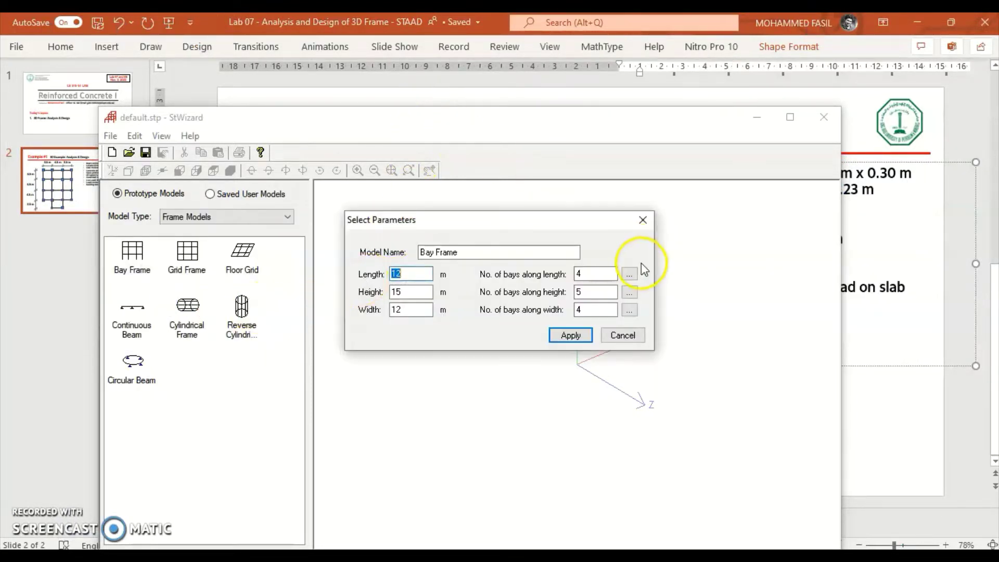
pyautogui.click(623, 335)
pyautogui.moveTo(607, 112); pyautogui.dragTo(624, 423)
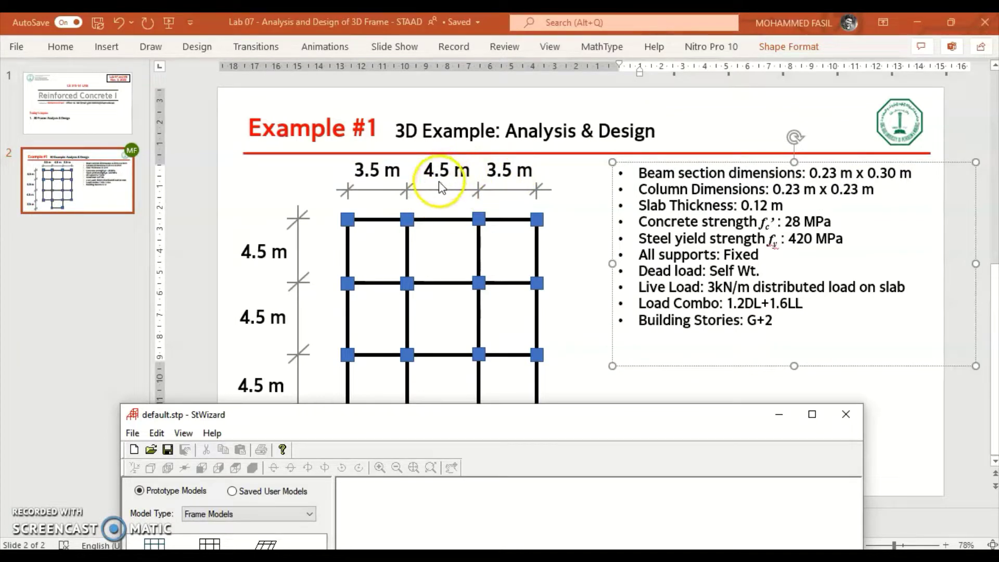
pyautogui.moveTo(438, 416); pyautogui.dragTo(424, 503)
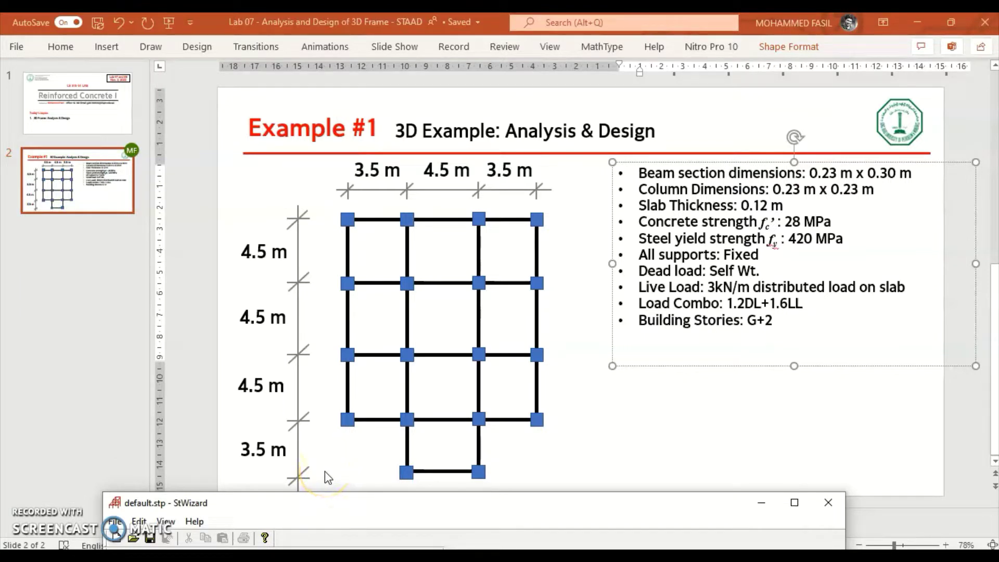
pyautogui.moveTo(398, 511); pyautogui.dragTo(437, 506)
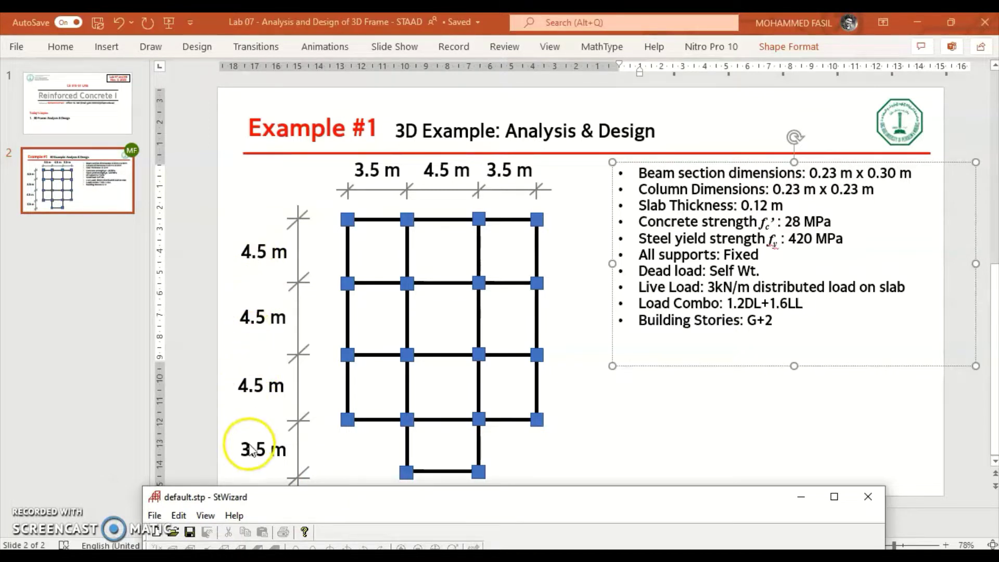
pyautogui.click(386, 501)
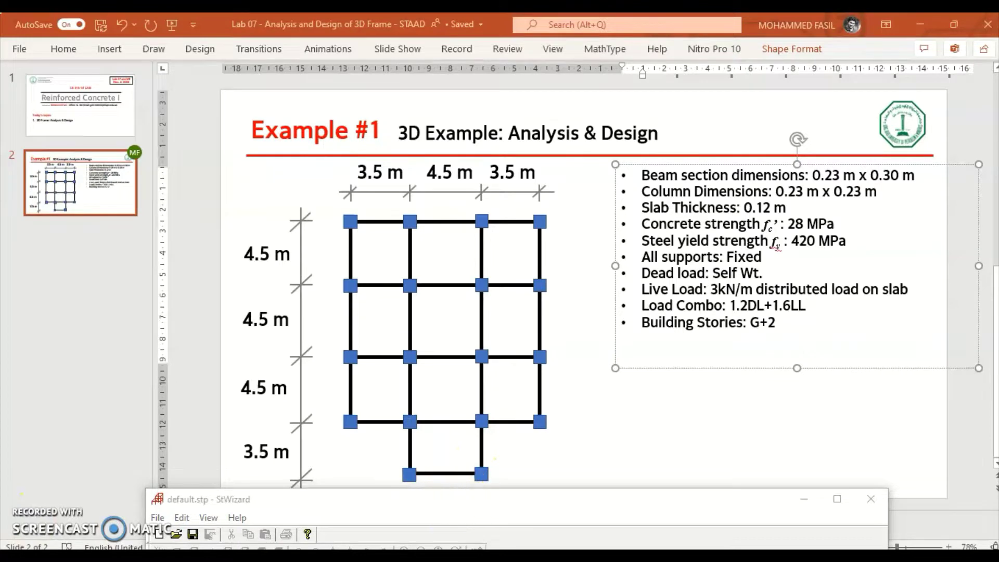
# Step: Start the Bay Frame prototype in the wizard and set its length to 11.5 m with 3 bays along the length
pyautogui.moveTo(656, 500); pyautogui.dragTo(677, 127)
pyautogui.doubleClick(189, 263)
pyautogui.click(416, 276)
pyautogui.doubleClick(416, 276)
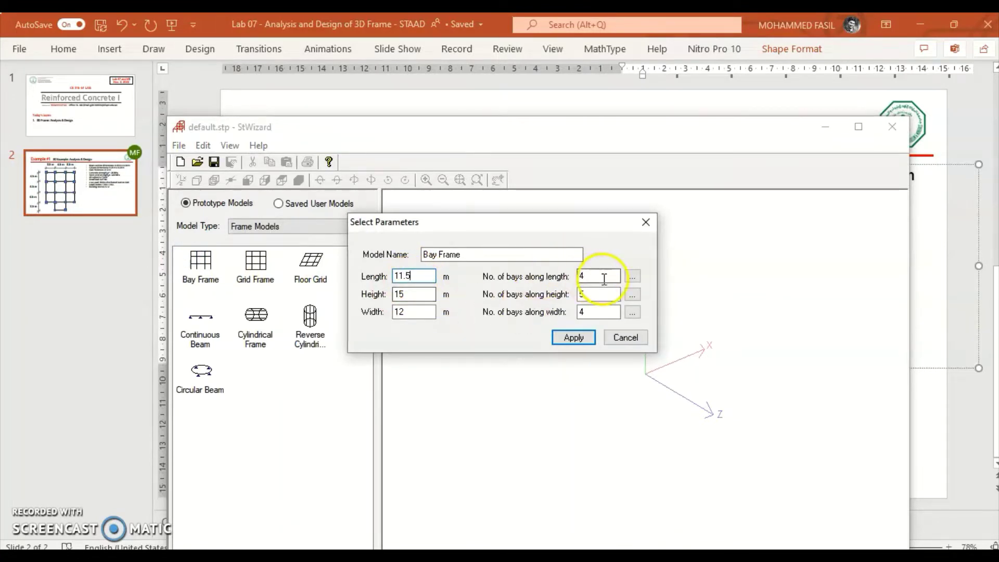
pyautogui.moveTo(594, 277); pyautogui.dragTo(568, 273)
pyautogui.write('3')
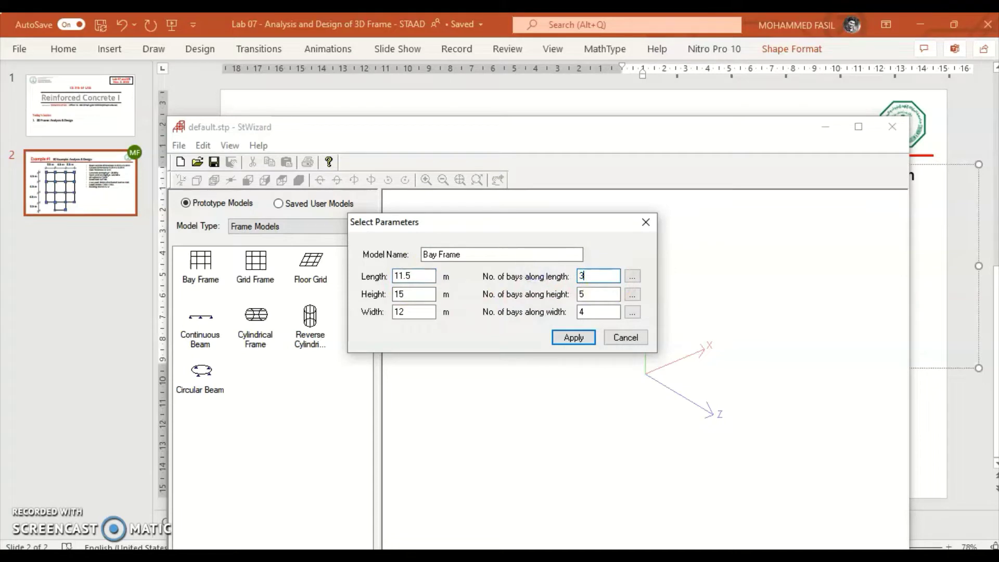
# Step: Set the frame's height to 9 m with 3 bays and its width to 17 m with 4 bays
pyautogui.moveTo(424, 294); pyautogui.dragTo(363, 292)
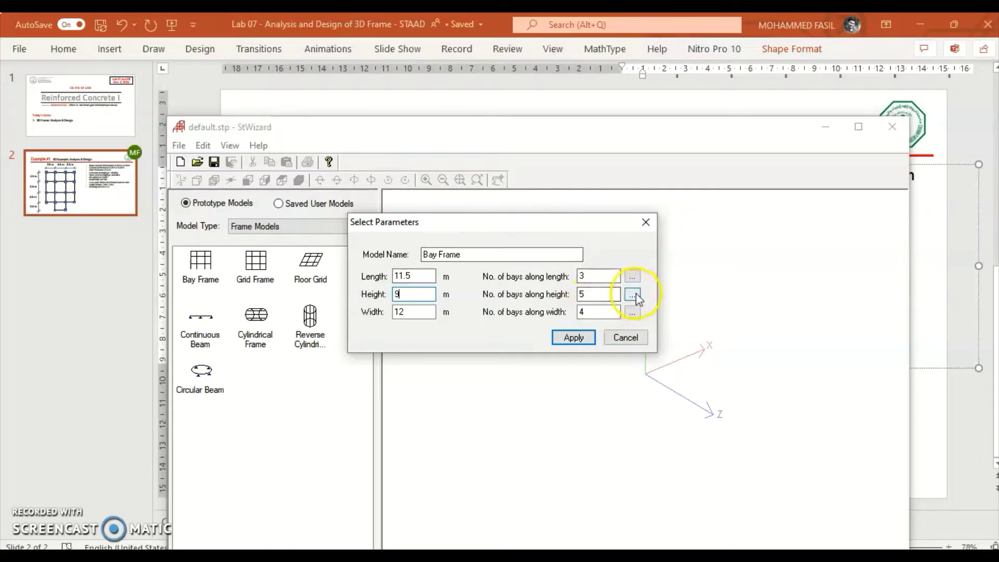
pyautogui.moveTo(594, 293); pyautogui.dragTo(561, 301)
pyautogui.write('3')
pyautogui.moveTo(417, 312); pyautogui.dragTo(368, 315)
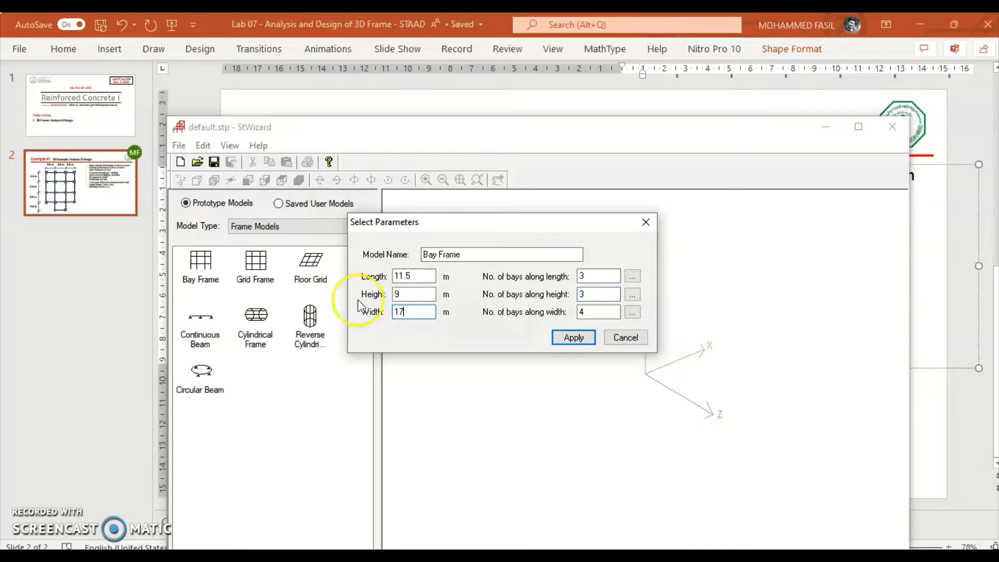
pyautogui.moveTo(598, 312); pyautogui.dragTo(559, 312)
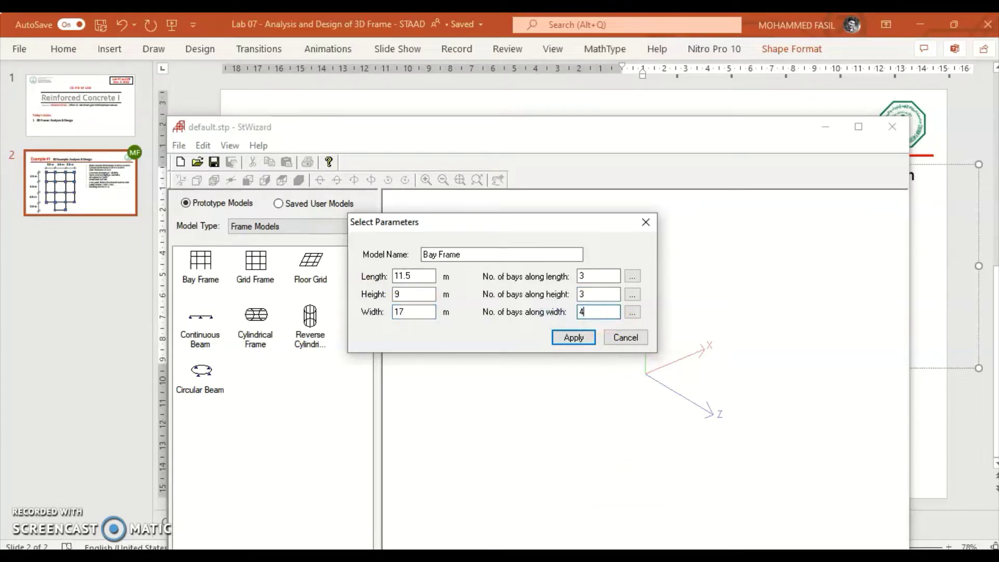
# Step: Set the individual bay lengths along the frame's length to 3.5, 4.5 and 3.5 m
pyautogui.click(632, 276)
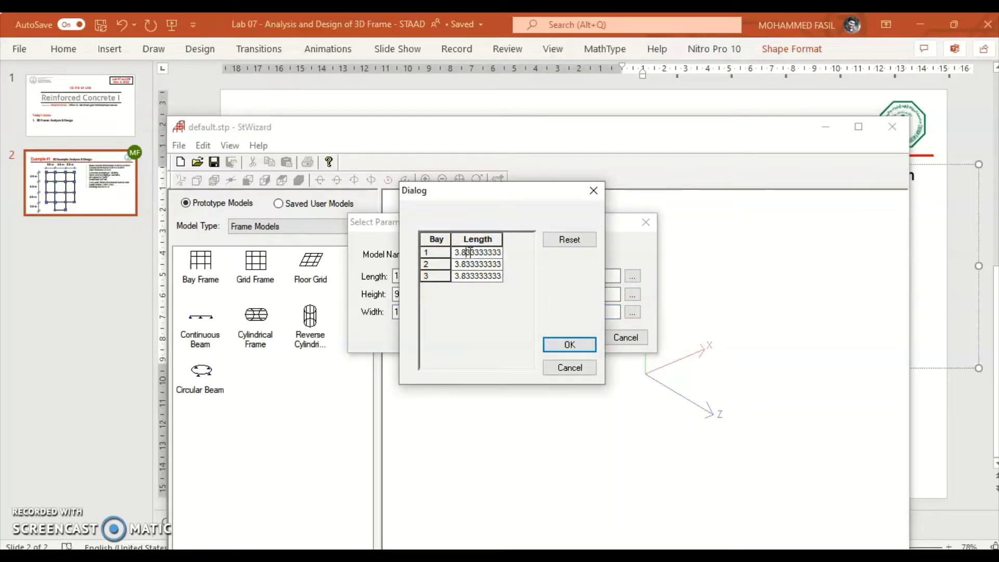
pyautogui.doubleClick(470, 252)
pyautogui.write('3.5')
pyautogui.press('Down')
pyautogui.write('4.53.5')
pyautogui.click(570, 345)
# Step: Accept the 3 m bays along the height and set the bay lengths along the width to 4.5, 4.5, 4.5 and 3.5 m
pyautogui.click(632, 294)
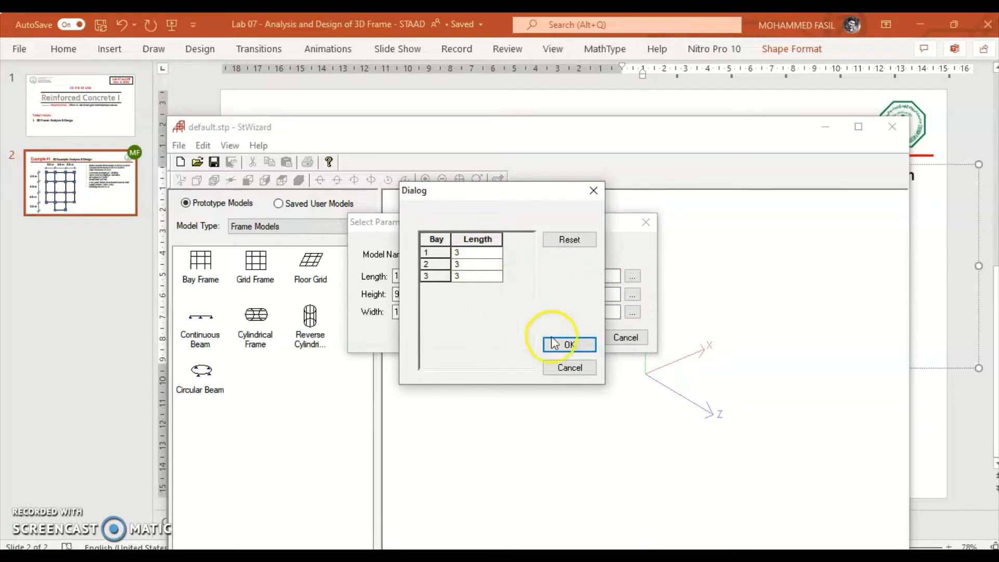
pyautogui.click(567, 344)
pyautogui.click(632, 312)
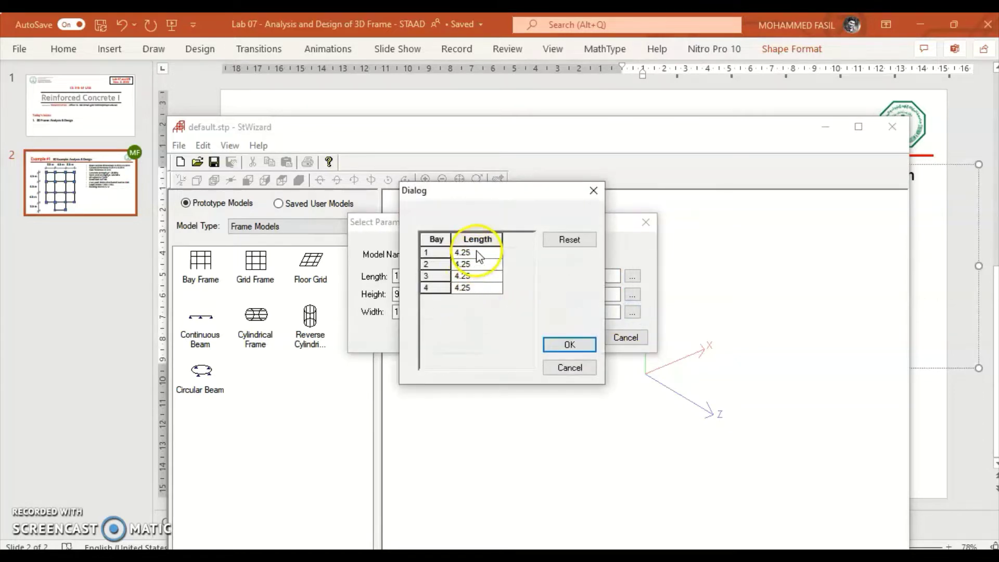
pyautogui.click(476, 252)
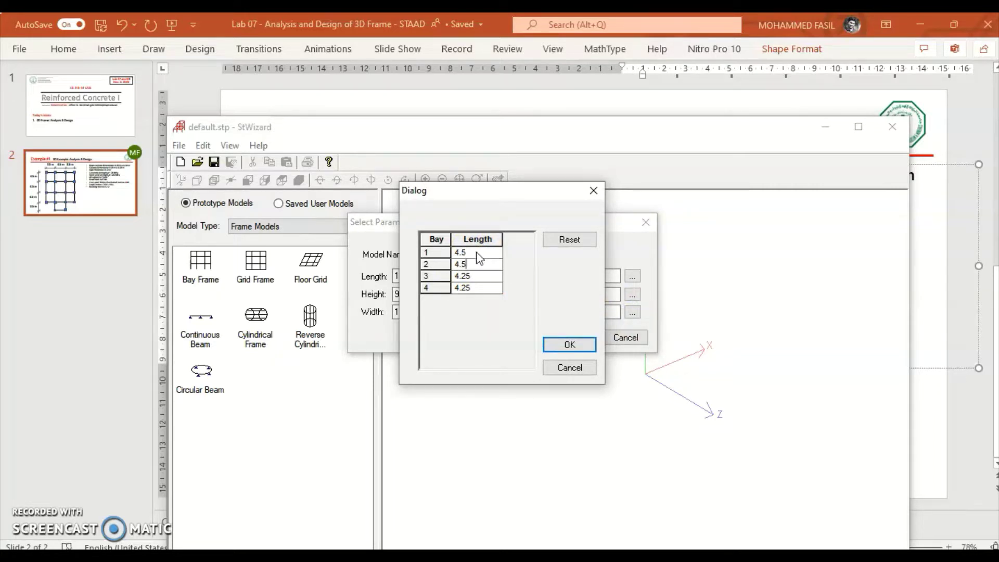
pyautogui.press('Down')
pyautogui.write('4')
pyautogui.click(572, 345)
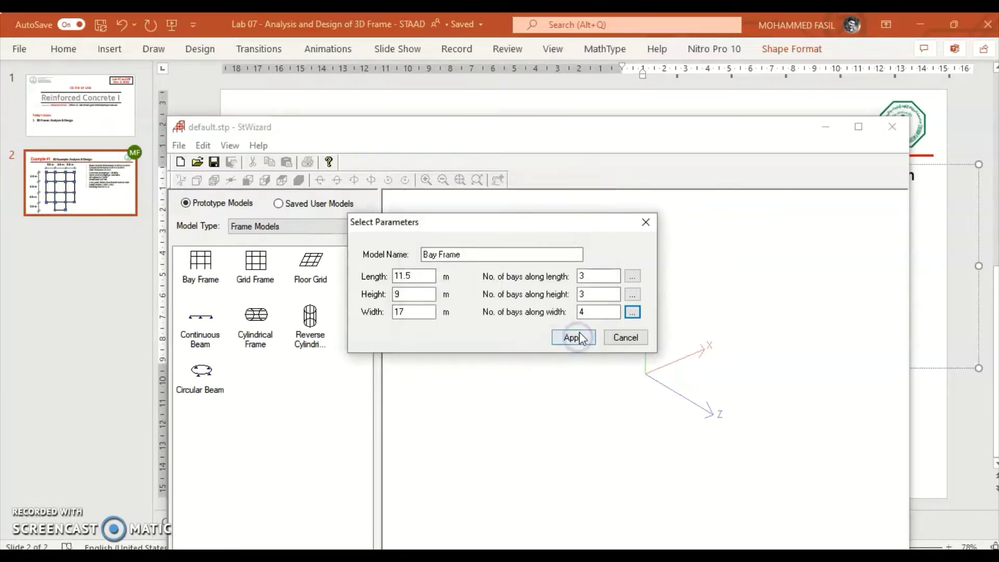
# Step: Generate the bay frame and merge it into the STAAD.Pro model at X, Y and Z offsets of 0 m
pyautogui.click(580, 337)
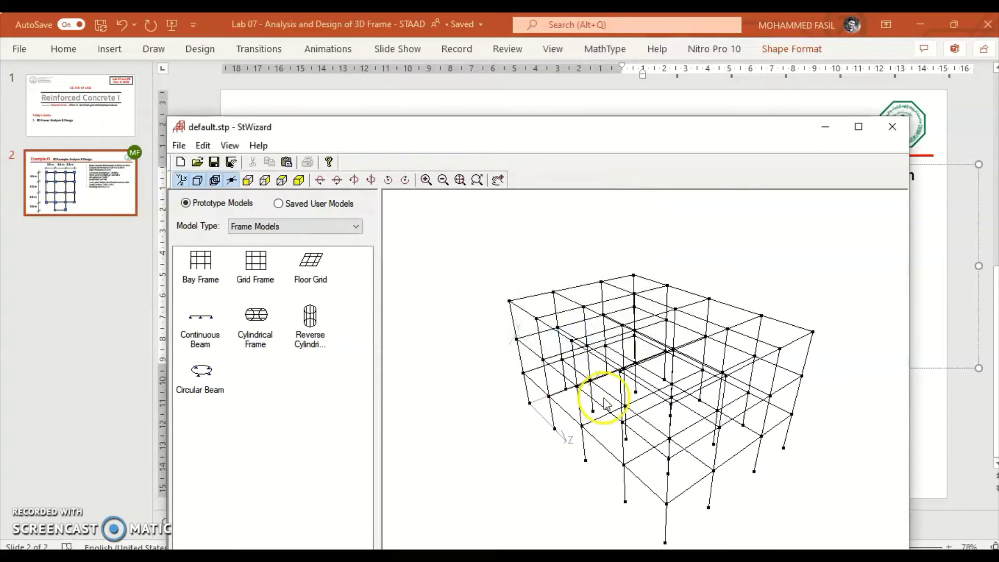
pyautogui.click(179, 145)
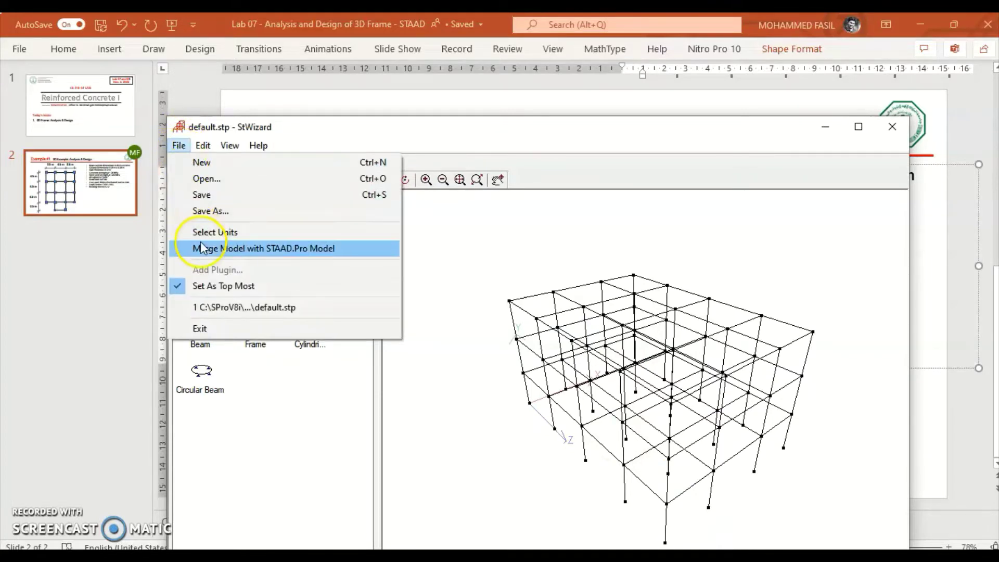
pyautogui.click(217, 249)
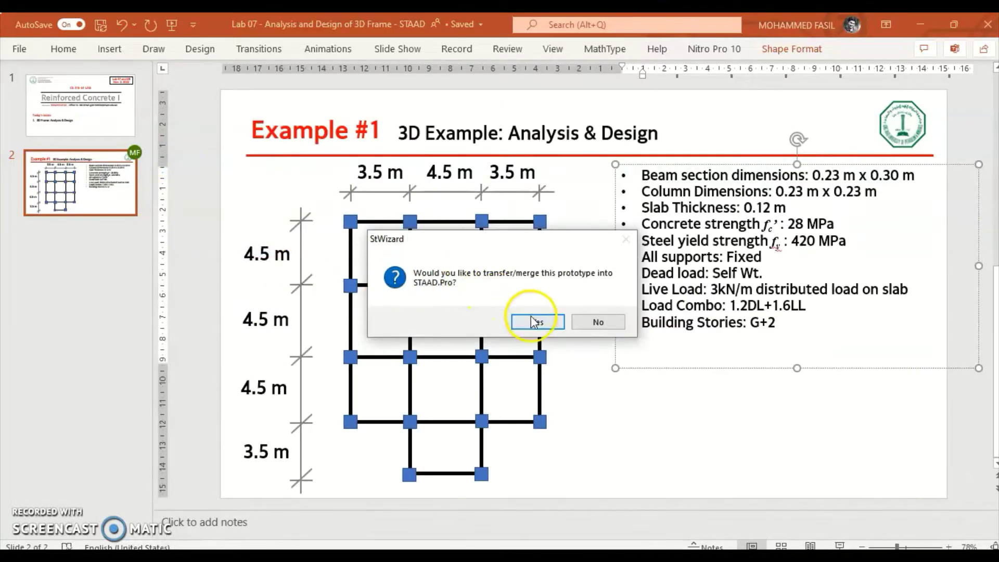
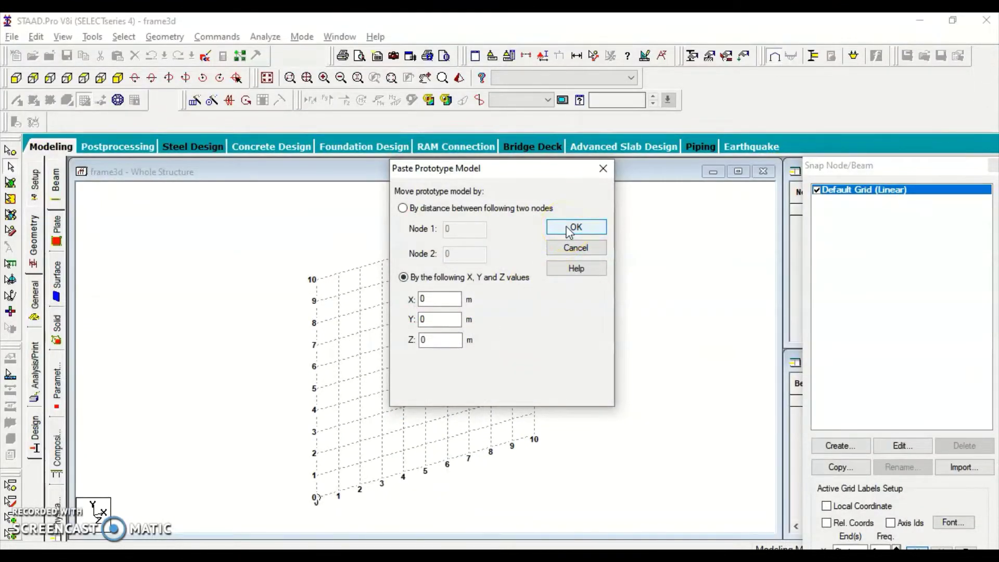
pyautogui.click(574, 227)
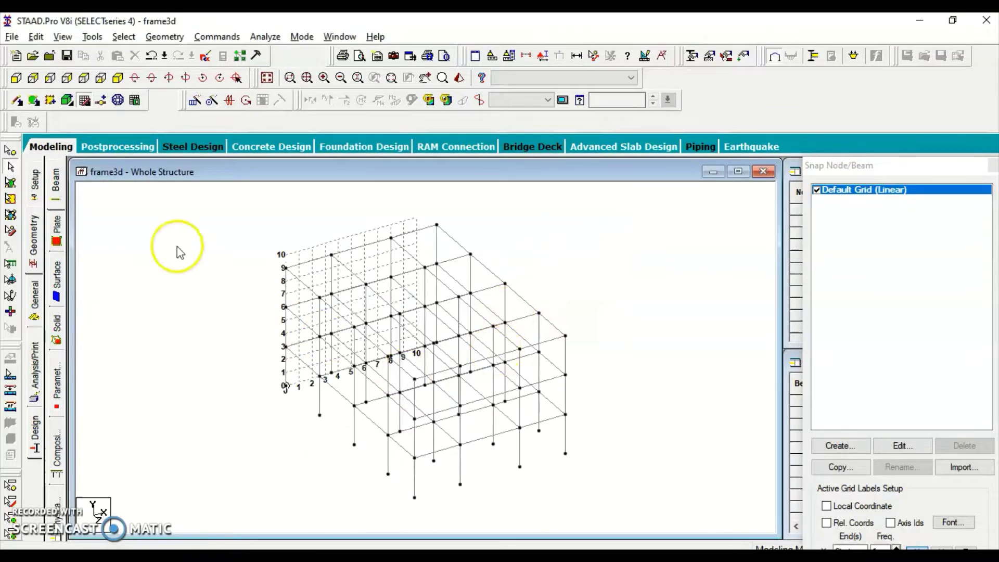
# Step: Hide the construction grid and, in plan view, delete the outer beams, columns and orphaned nodes of the lower-left corner bay
pyautogui.click(84, 99)
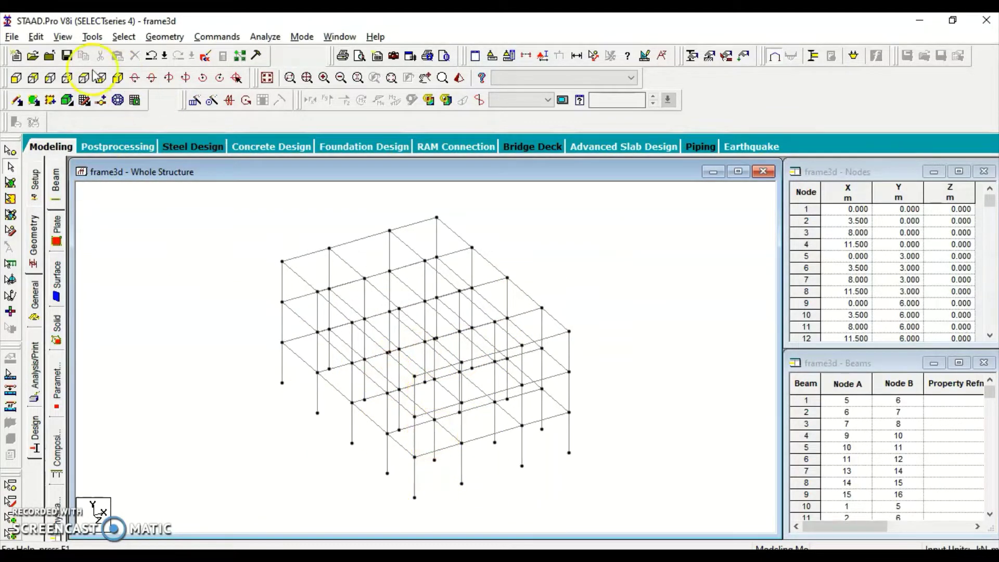
pyautogui.click(67, 79)
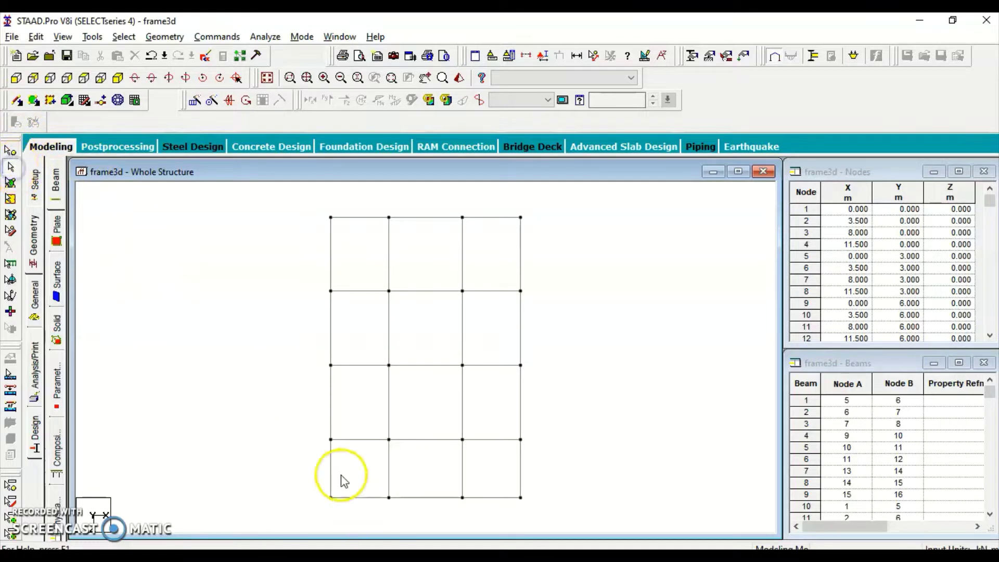
pyautogui.moveTo(319, 449); pyautogui.dragTo(380, 514)
pyautogui.press('Delete')
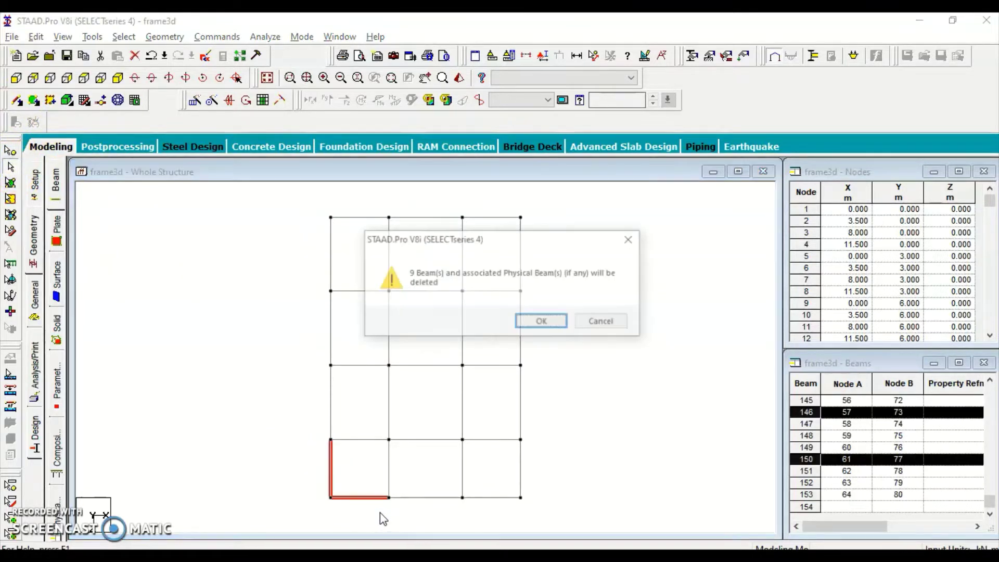
pyautogui.click(538, 324)
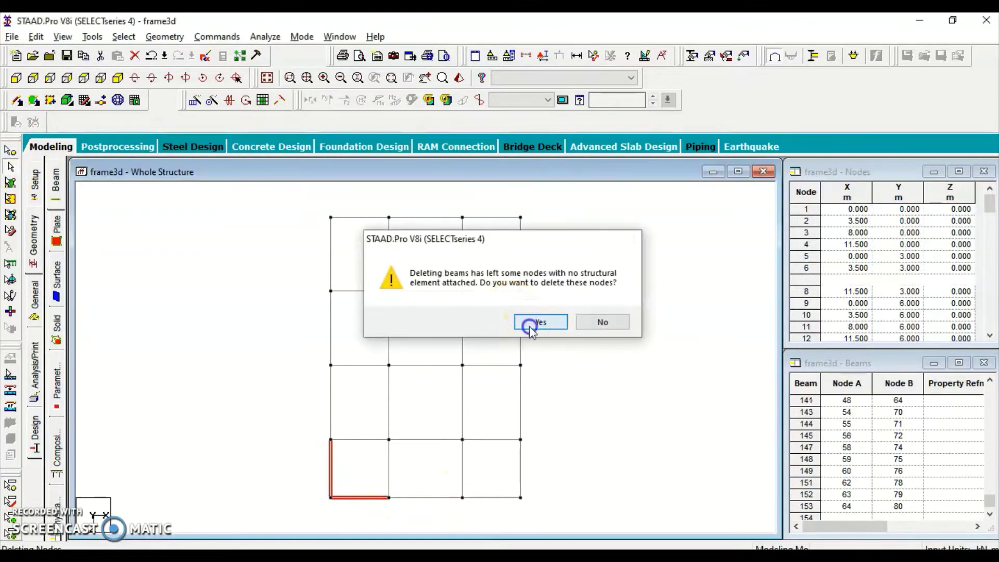
pyautogui.click(532, 323)
# Step: Delete the outer beams, columns and orphaned nodes of the lower-right corner bay in plan, and return to the isometric view
pyautogui.click(496, 470)
pyautogui.click(479, 460)
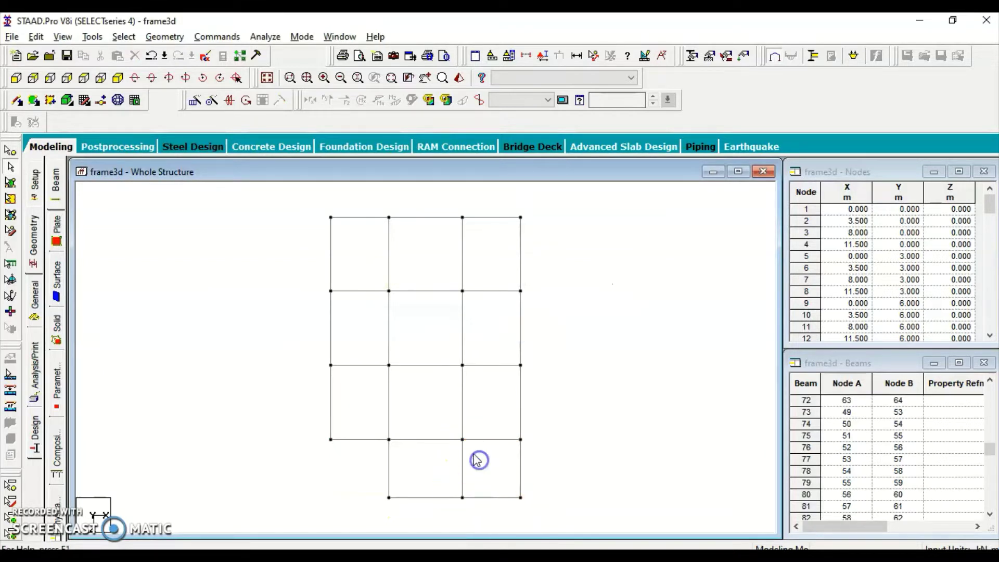
pyautogui.moveTo(546, 521); pyautogui.dragTo(547, 517)
pyautogui.press('Delete')
pyautogui.click(537, 323)
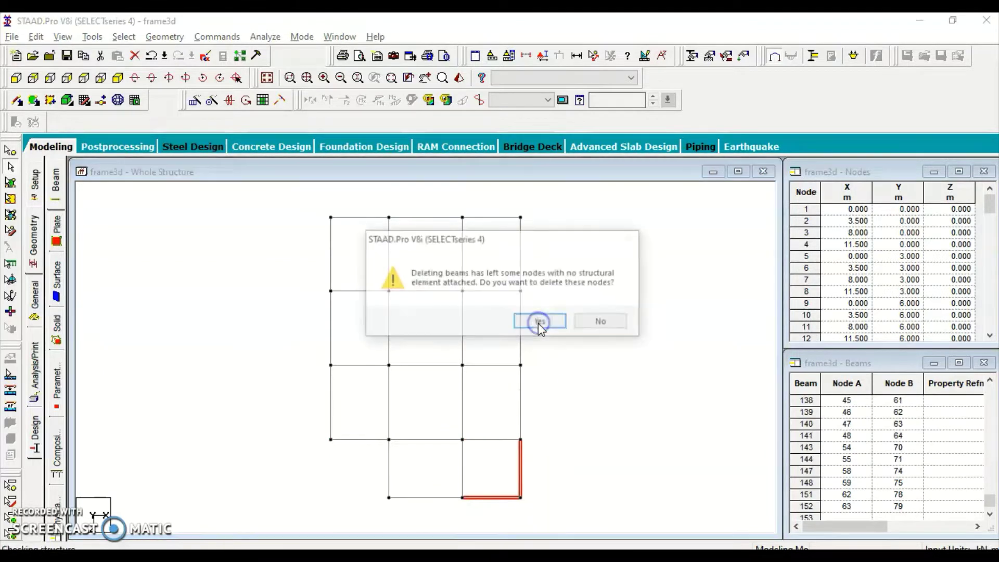
pyautogui.click(535, 322)
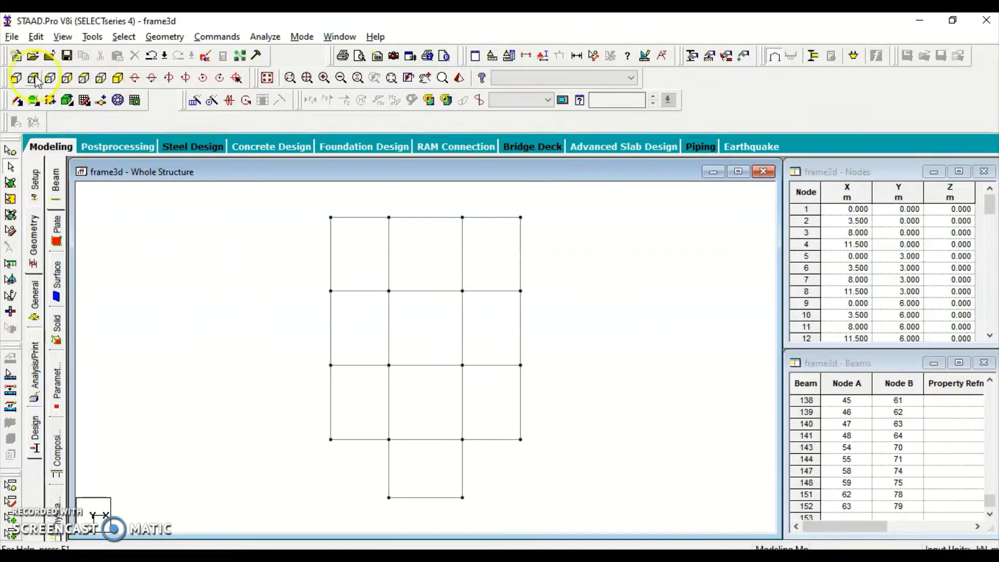
pyautogui.click(118, 78)
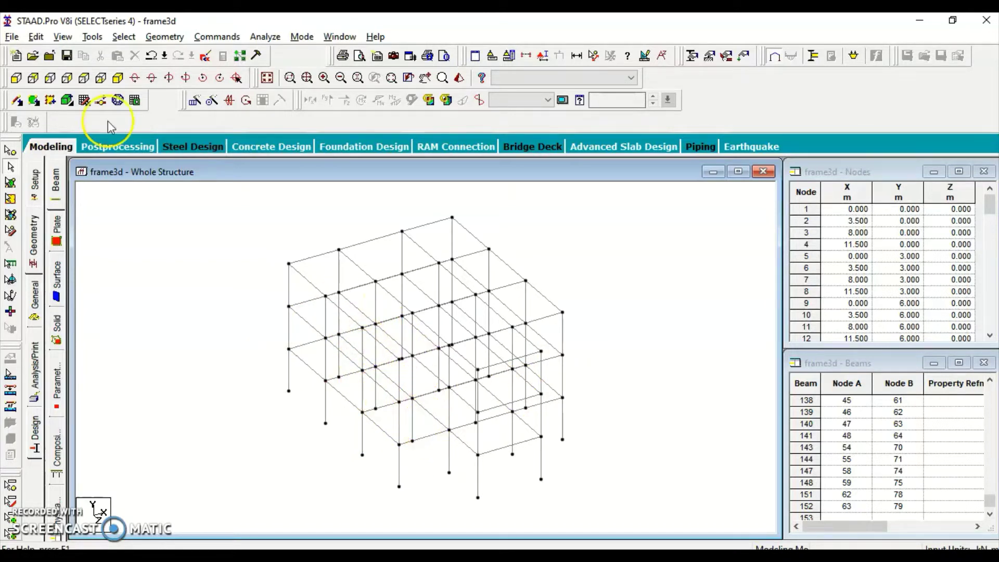
pyautogui.click(16, 79)
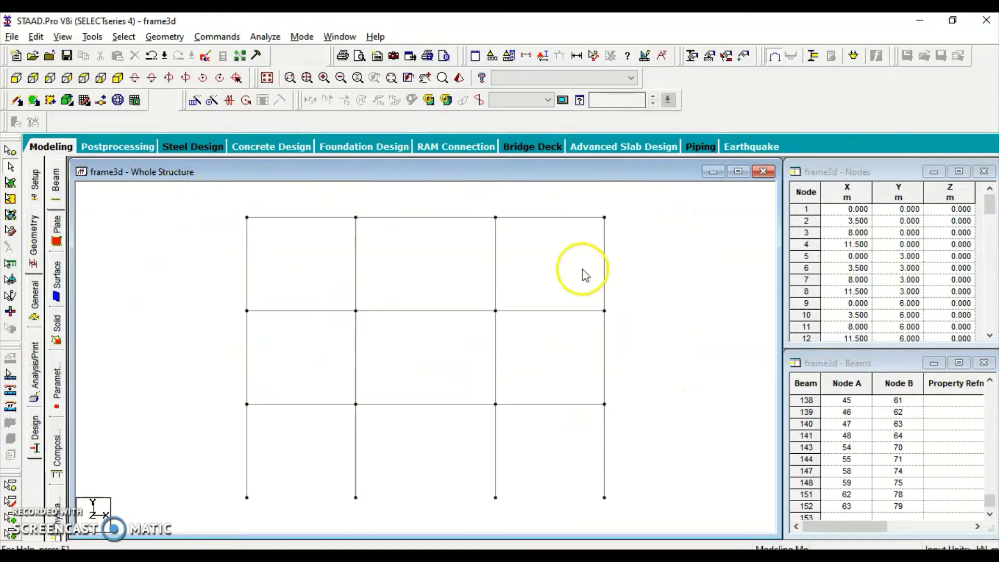
pyautogui.click(526, 55)
pyautogui.click(551, 203)
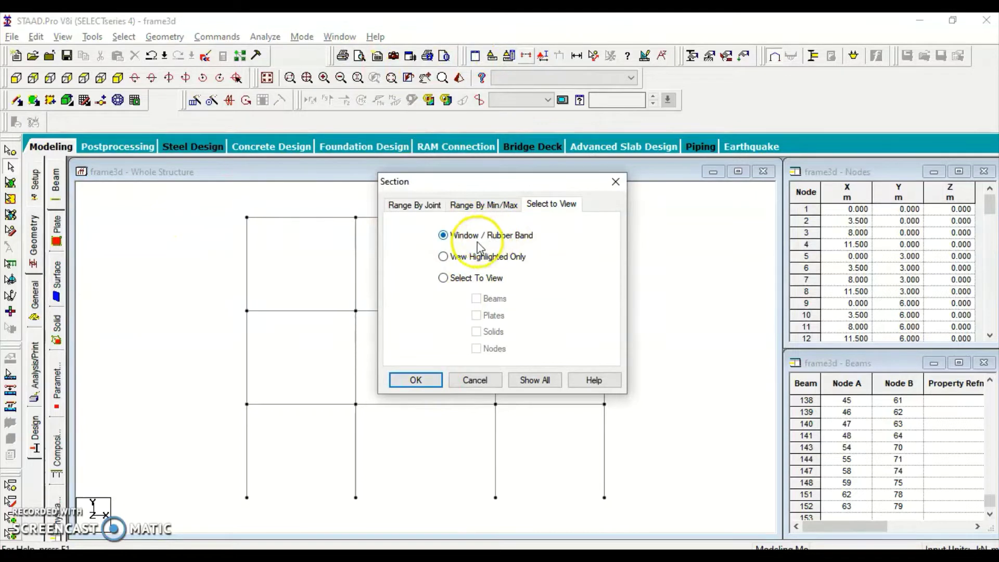
pyautogui.click(411, 380)
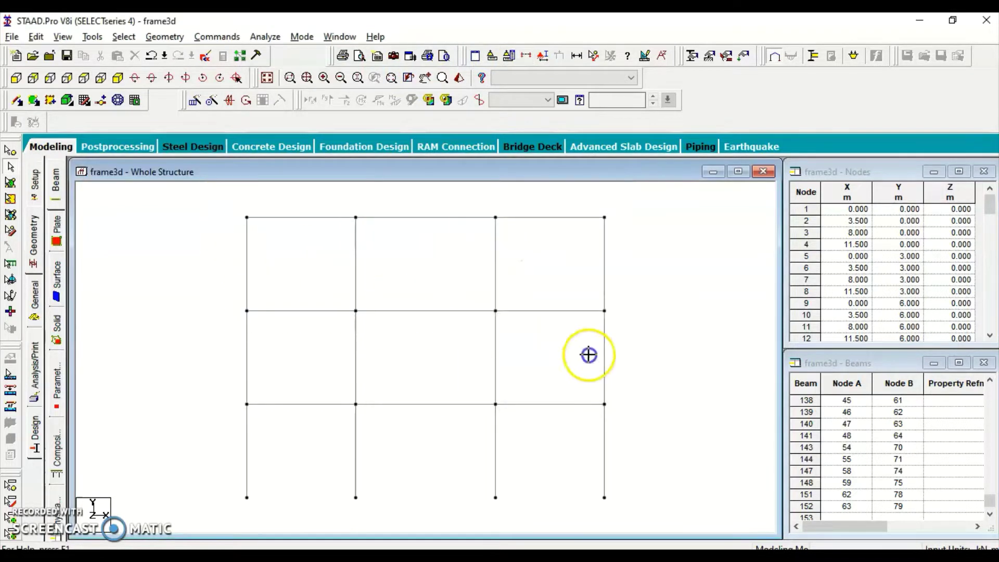
pyautogui.moveTo(588, 355); pyautogui.dragTo(651, 370)
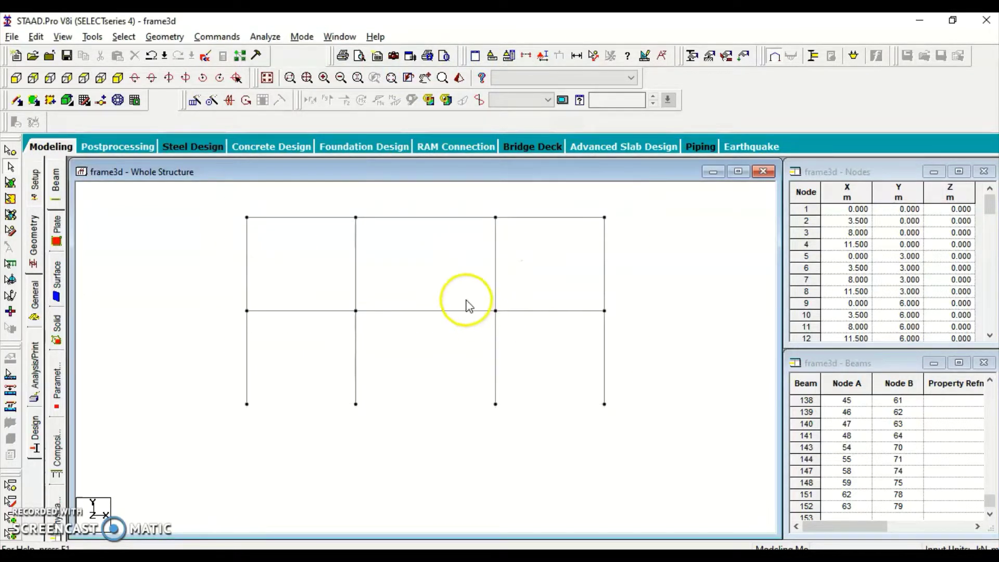
pyautogui.click(267, 78)
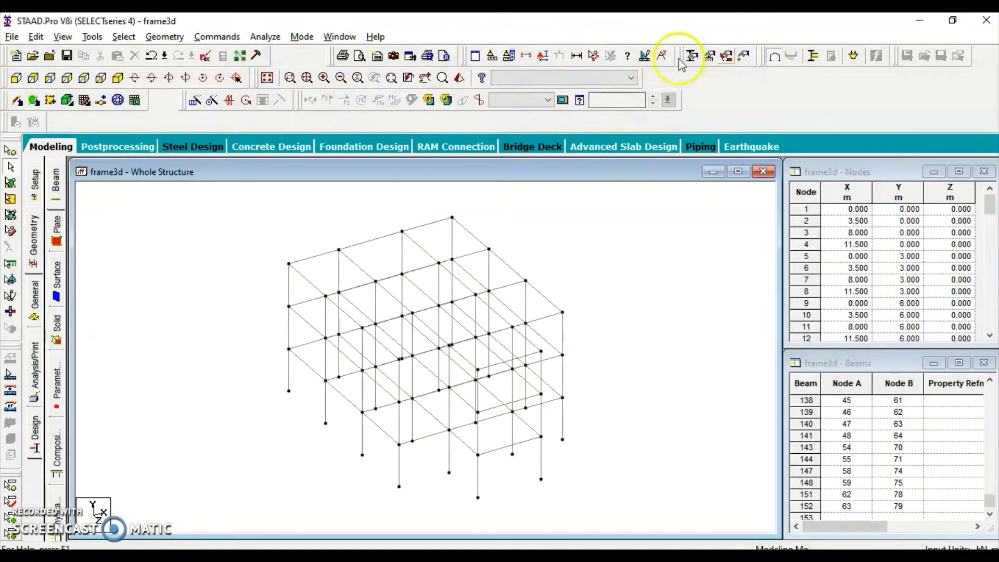
# Step: Isolate the ground storey with a window section cut in the front view and show it in isometric
pyautogui.click(524, 57)
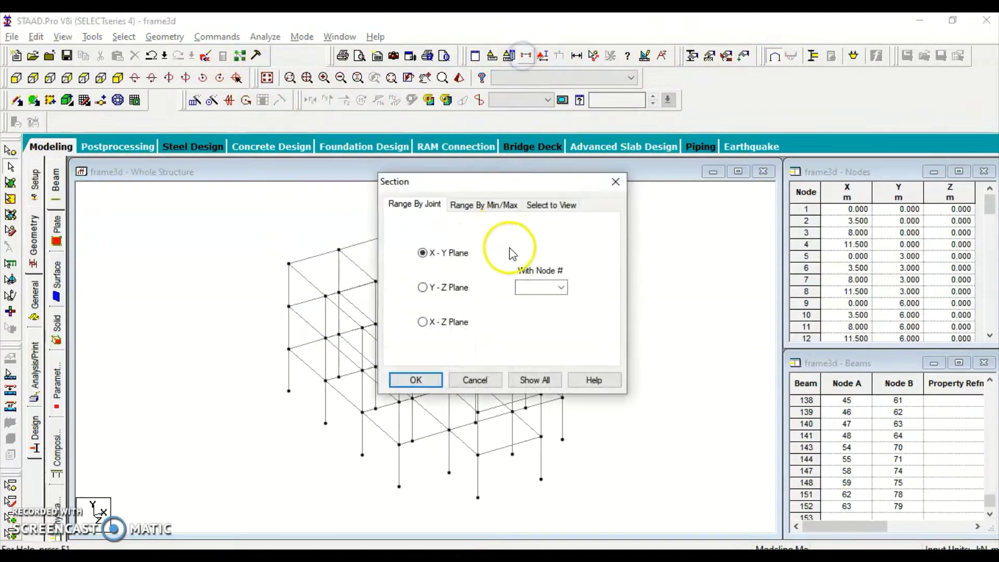
pyautogui.click(551, 205)
pyautogui.click(416, 380)
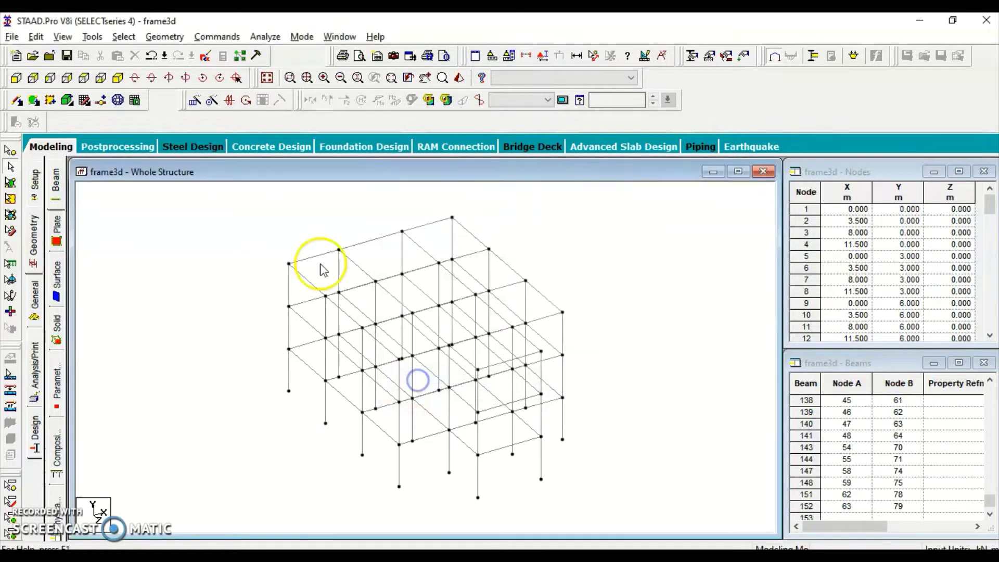
pyautogui.click(24, 79)
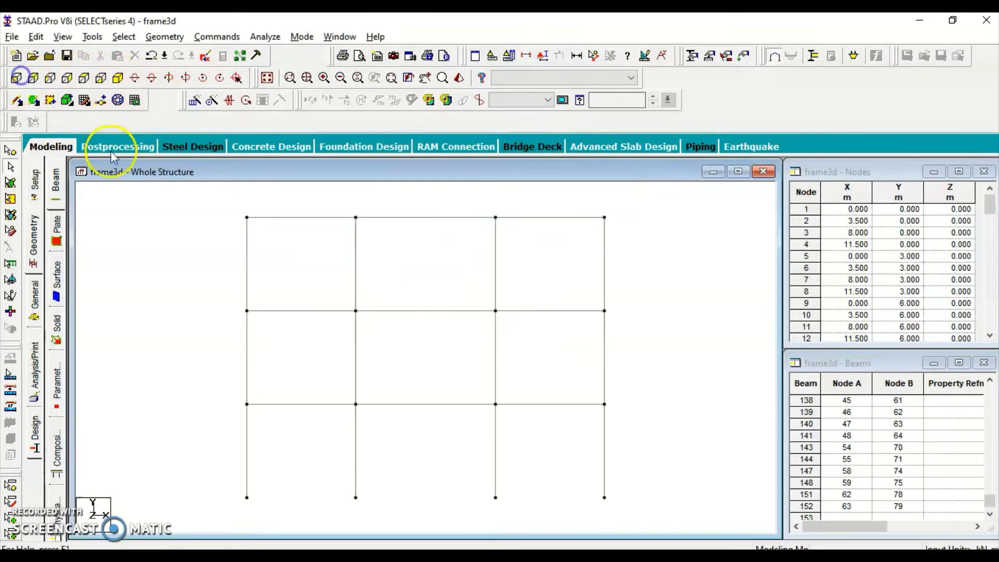
pyautogui.click(646, 536)
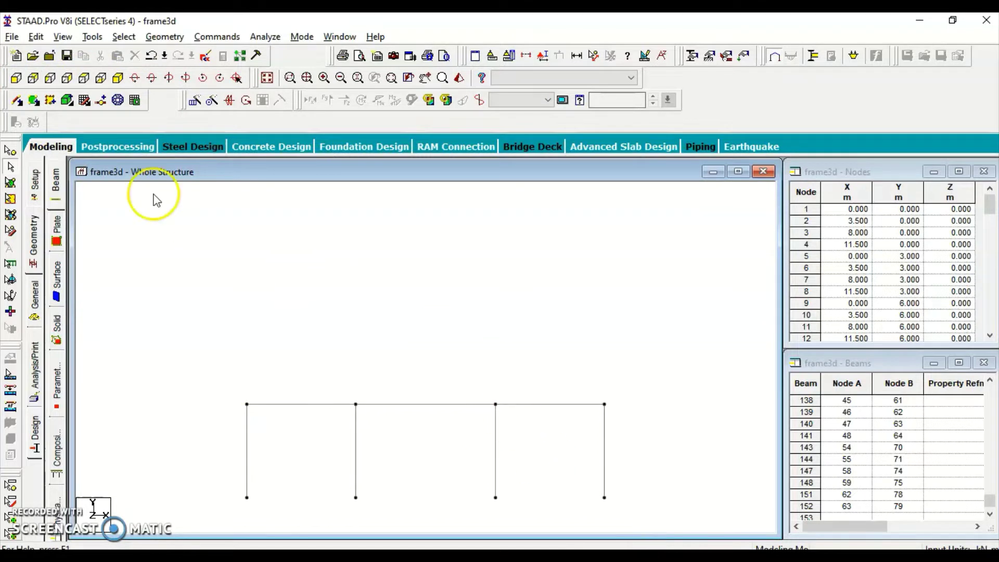
pyautogui.click(118, 78)
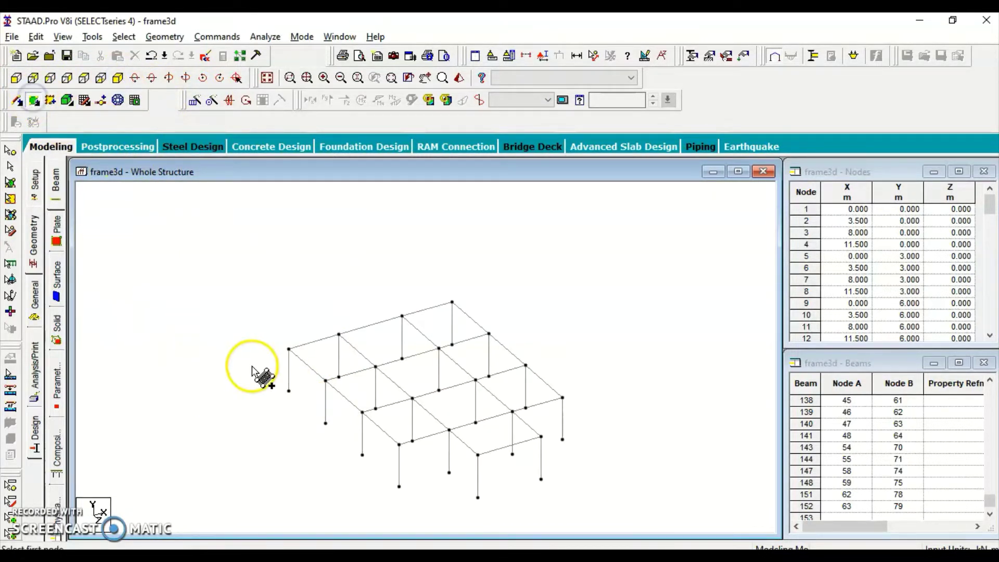
# Step: Add two four-noded plates at the first floor level, one over the main rectangular area and one over the projecting bay
pyautogui.click(288, 348)
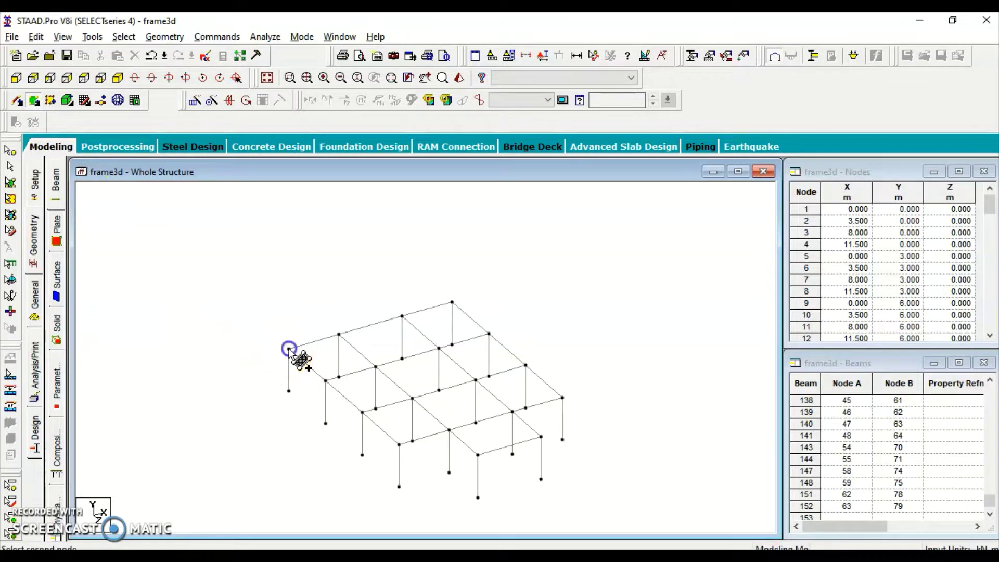
pyautogui.click(453, 302)
pyautogui.click(562, 397)
pyautogui.click(399, 444)
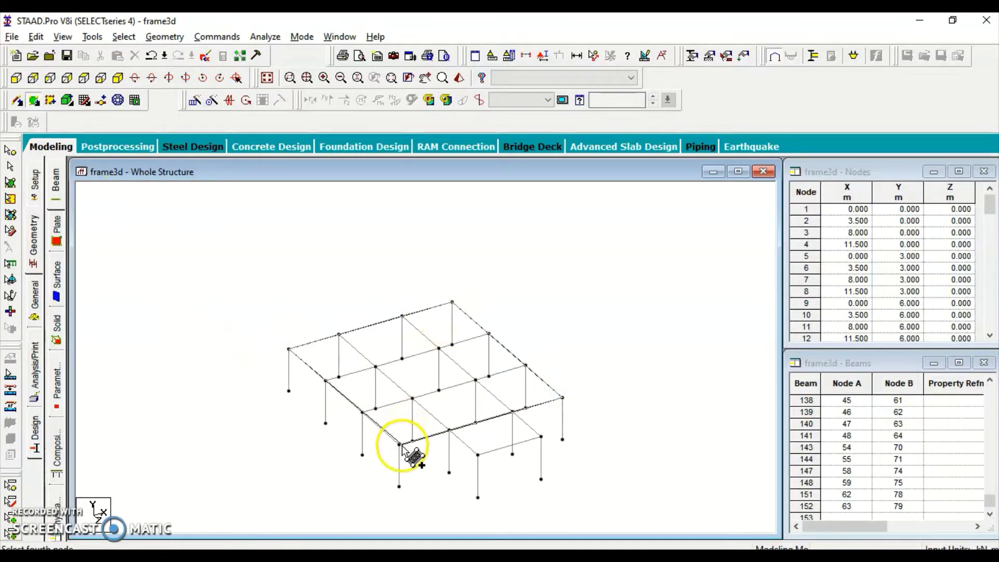
pyautogui.click(449, 431)
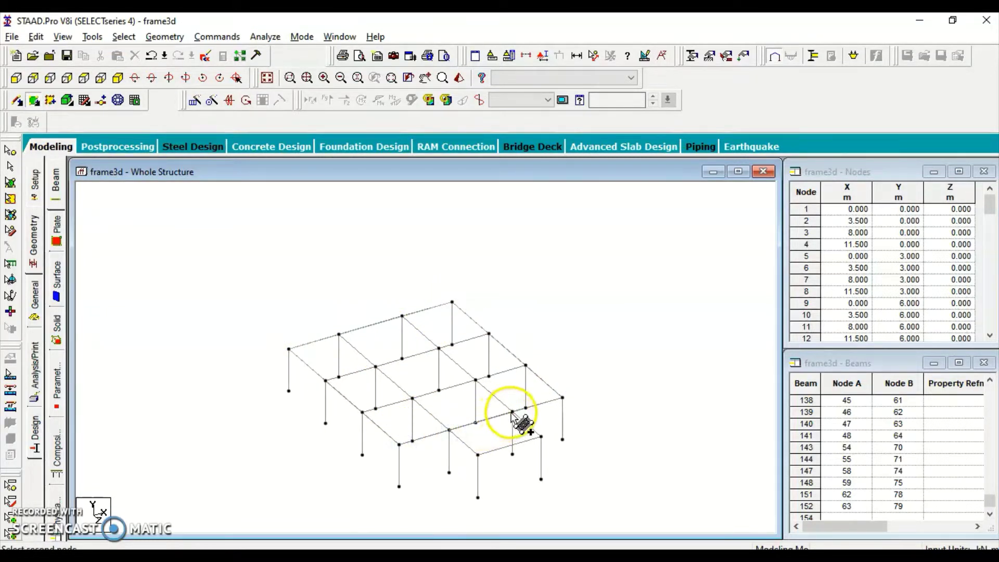
pyautogui.click(542, 436)
pyautogui.click(478, 454)
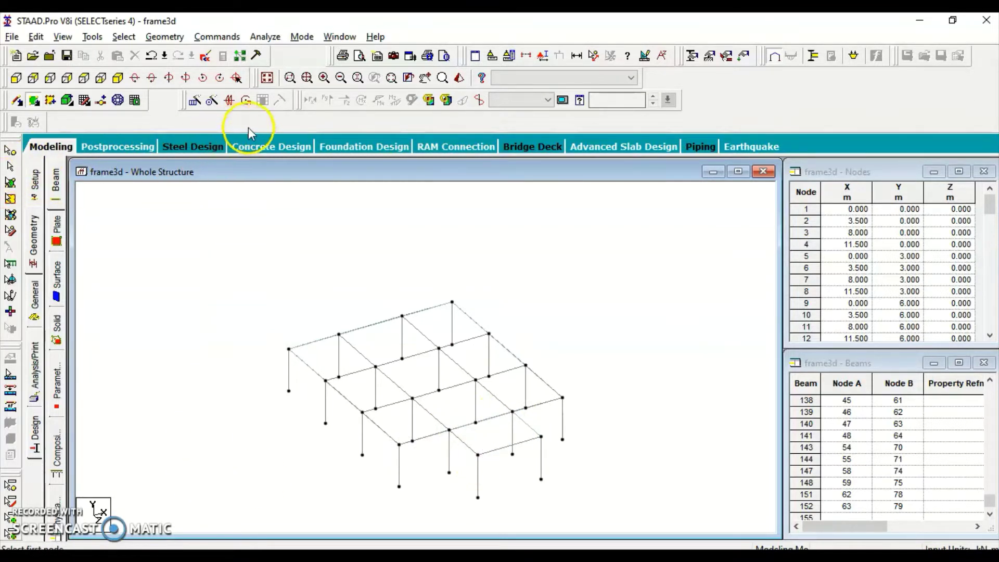
# Step: Display the whole structure again and check the first-floor plates in the rendered view
pyautogui.click(268, 78)
pyautogui.click(461, 77)
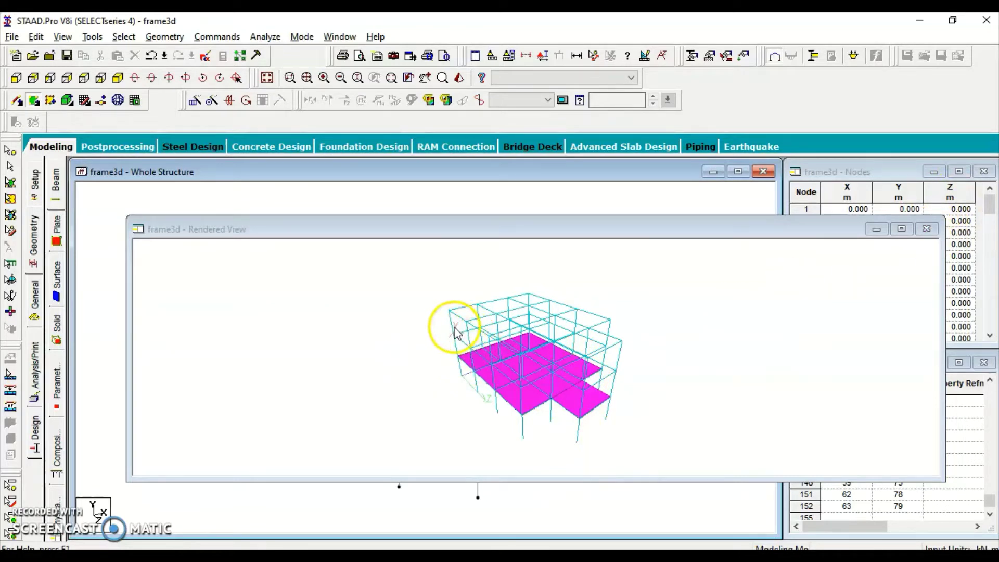
pyautogui.click(927, 230)
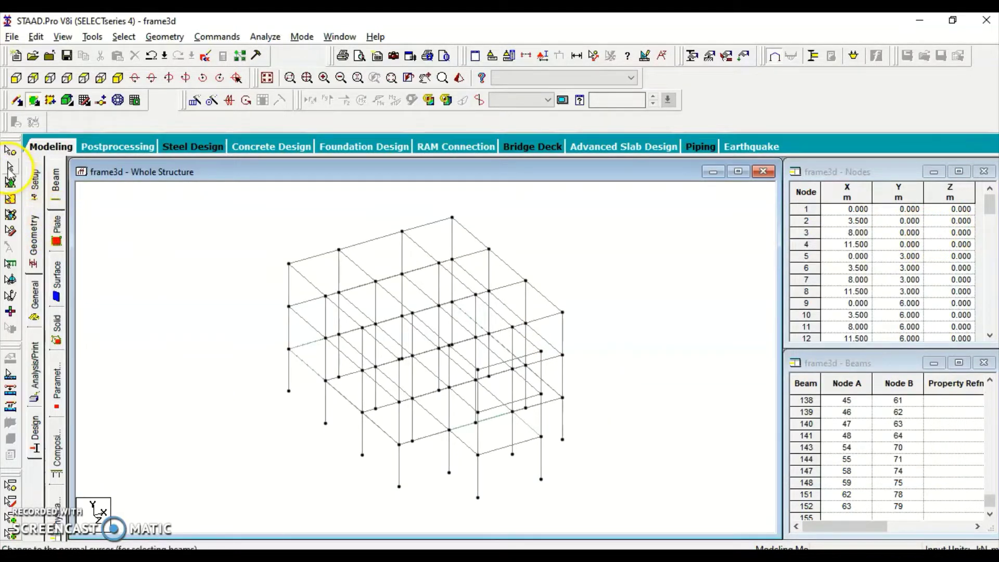
# Step: Copy both first-floor plates to the upper floors with a Translational Repeat in global Y, 2 steps at 3 m spacing, and clear the selection
pyautogui.click(10, 195)
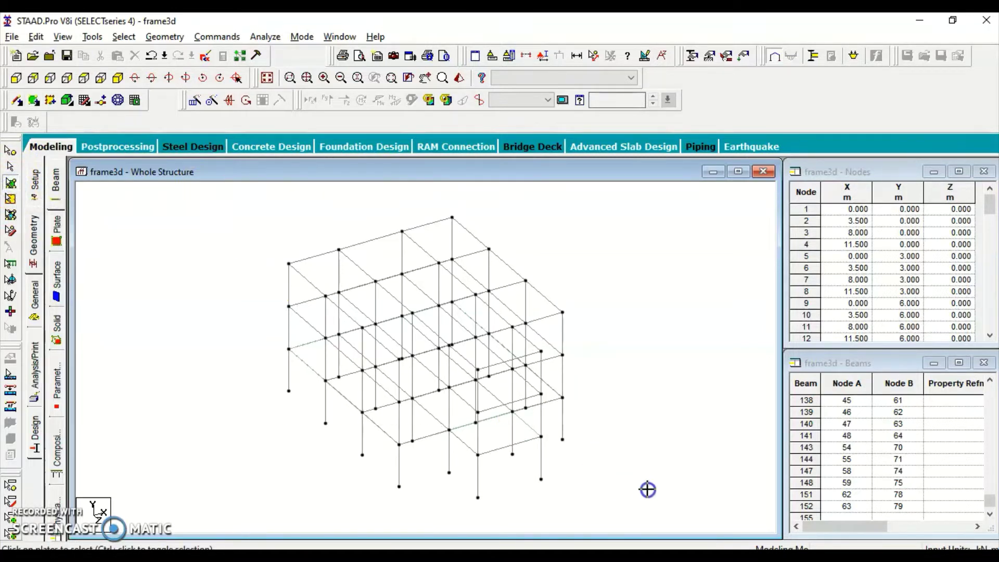
pyautogui.click(313, 367)
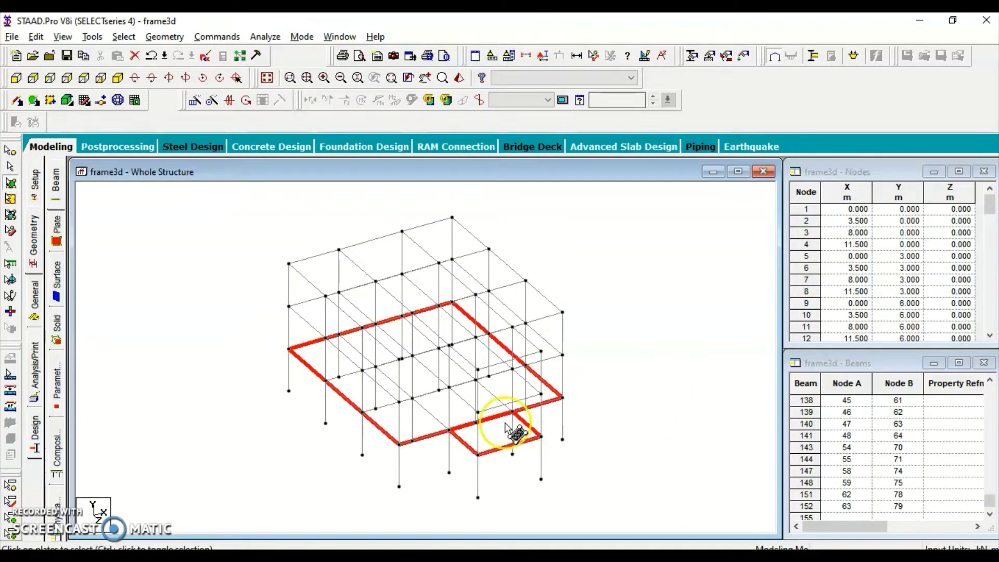
pyautogui.click(194, 105)
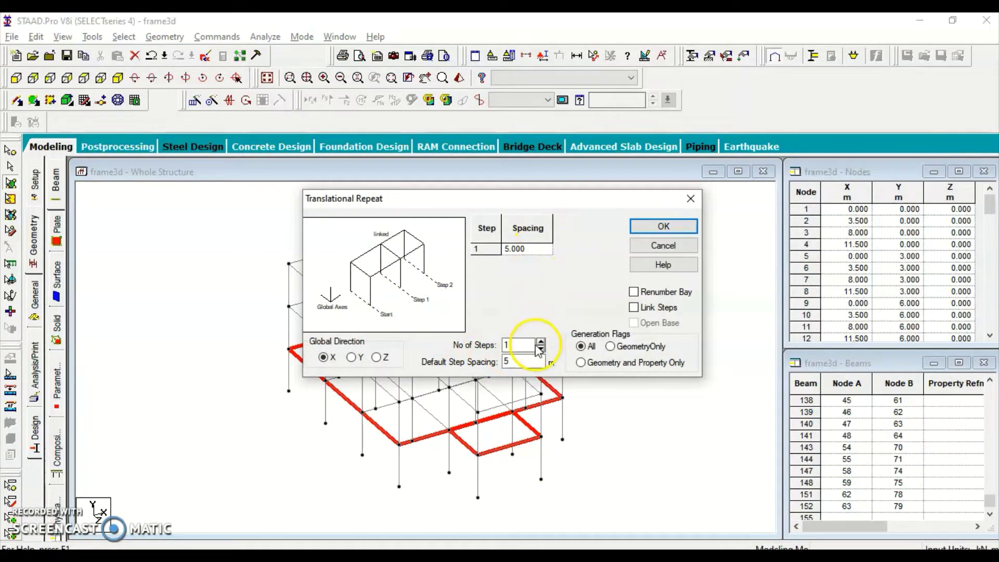
pyautogui.click(503, 346)
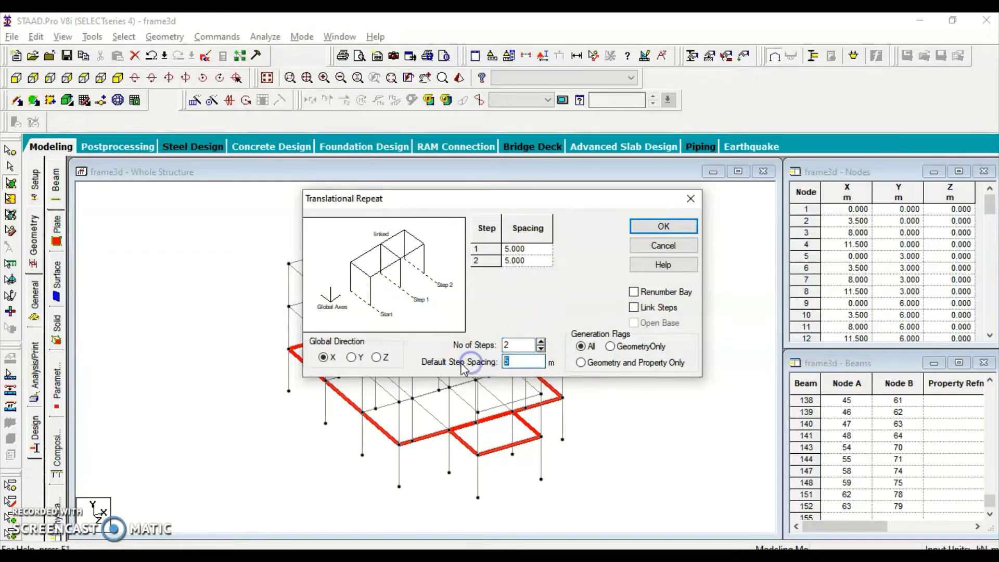
pyautogui.click(429, 306)
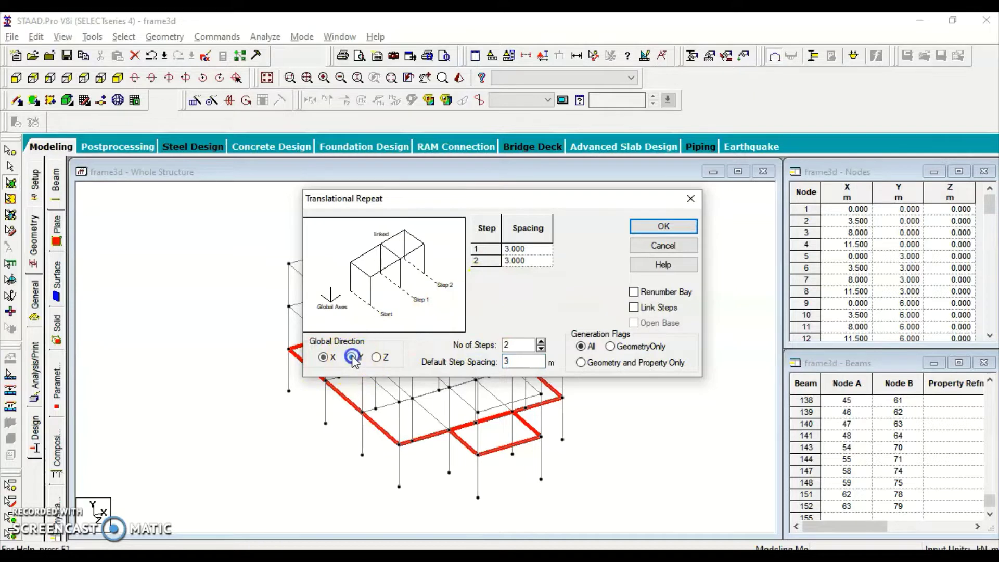
pyautogui.click(676, 226)
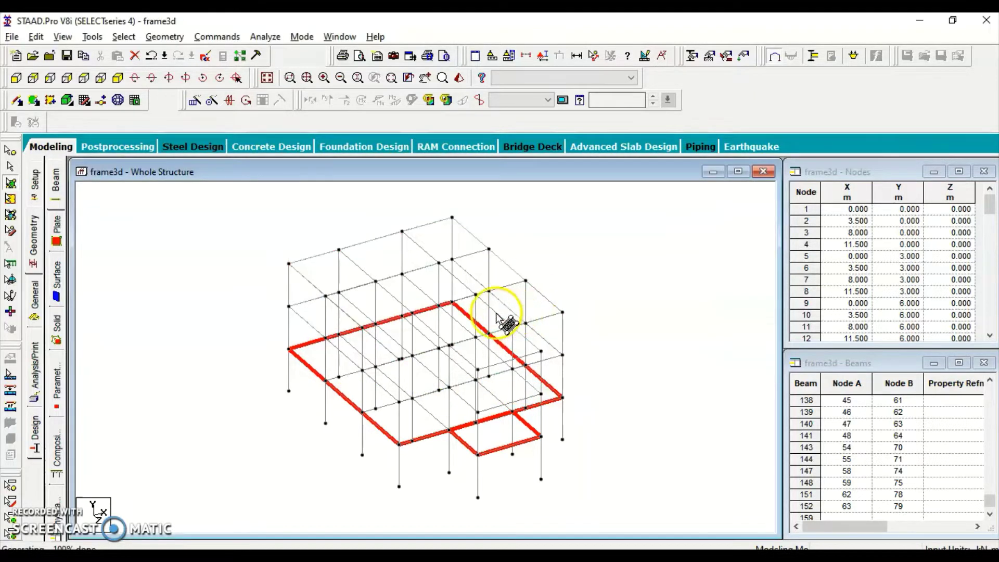
pyautogui.click(10, 184)
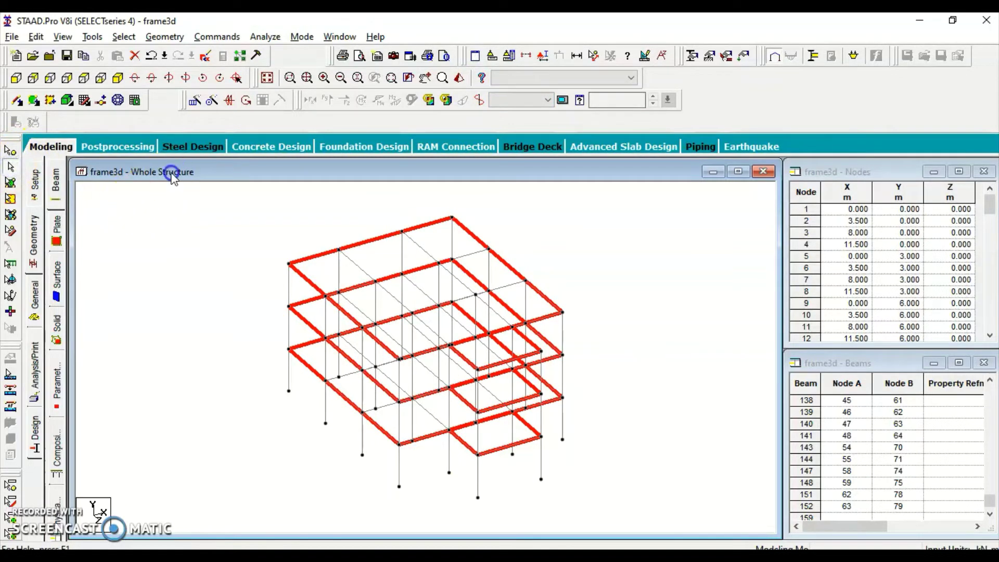
pyautogui.click(227, 214)
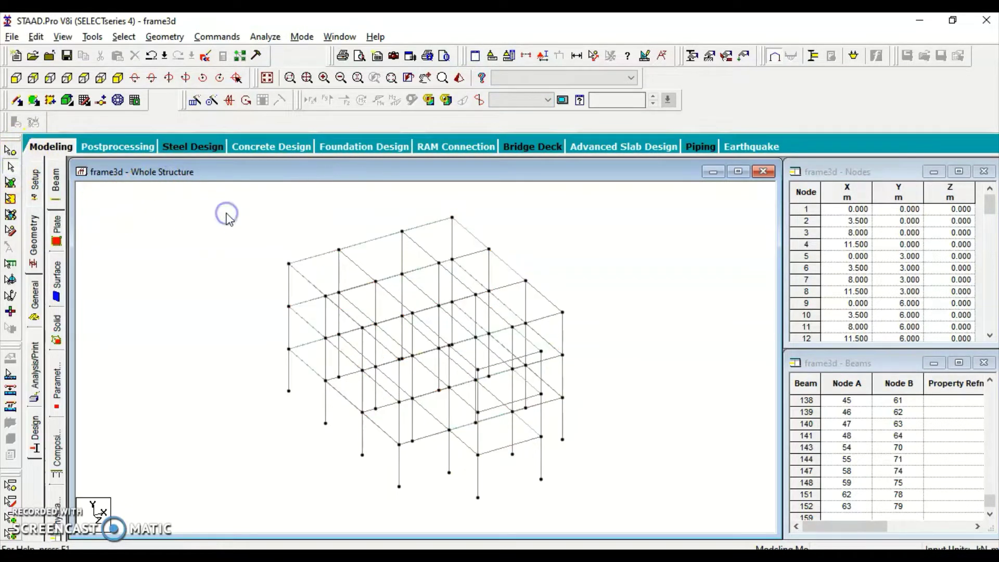
# Step: Inspect the slab plates on all three floors in the rendered view, rotating the model, and close that view
pyautogui.click(435, 92)
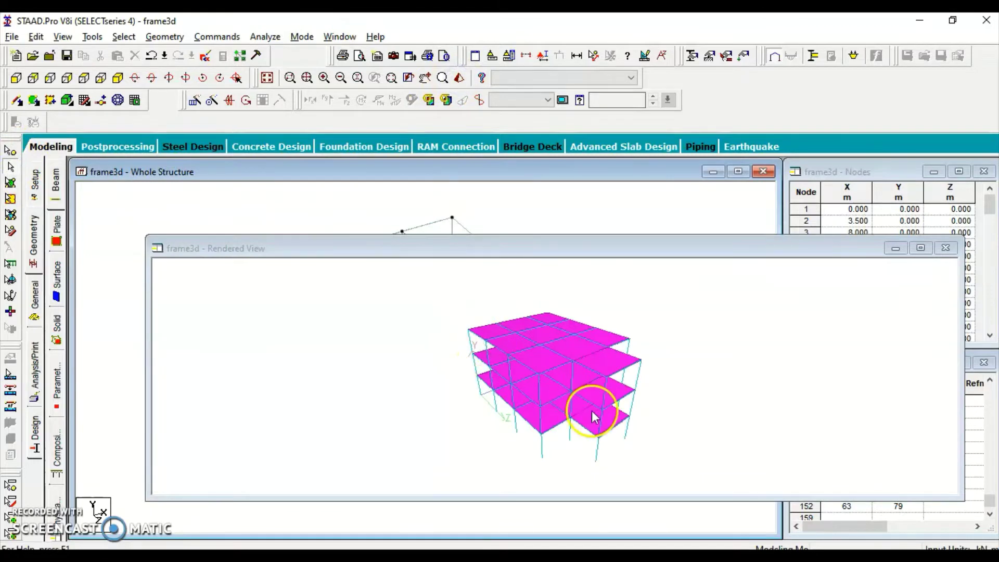
pyautogui.moveTo(639, 249); pyautogui.dragTo(557, 156)
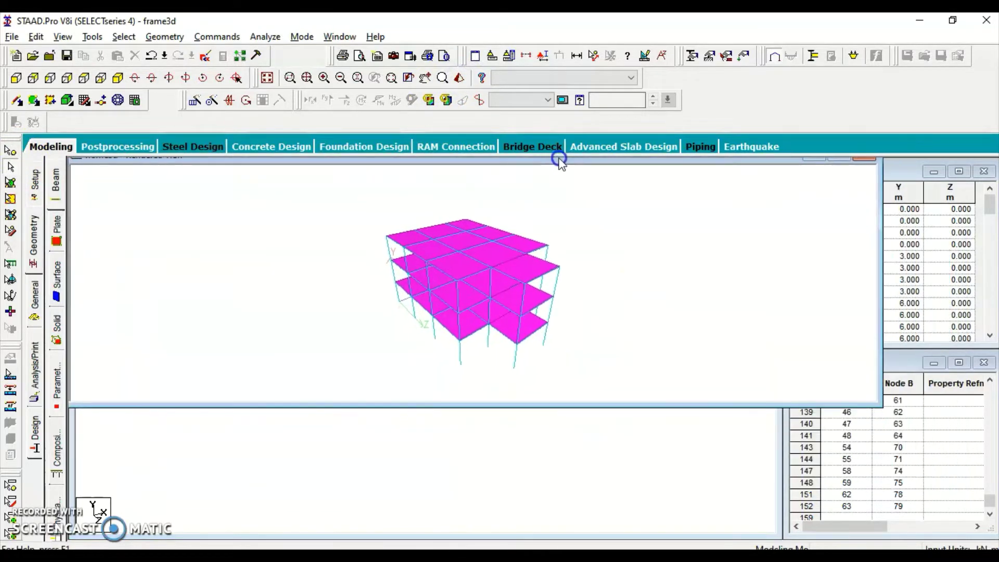
pyautogui.moveTo(531, 318); pyautogui.dragTo(586, 319)
pyautogui.click(865, 157)
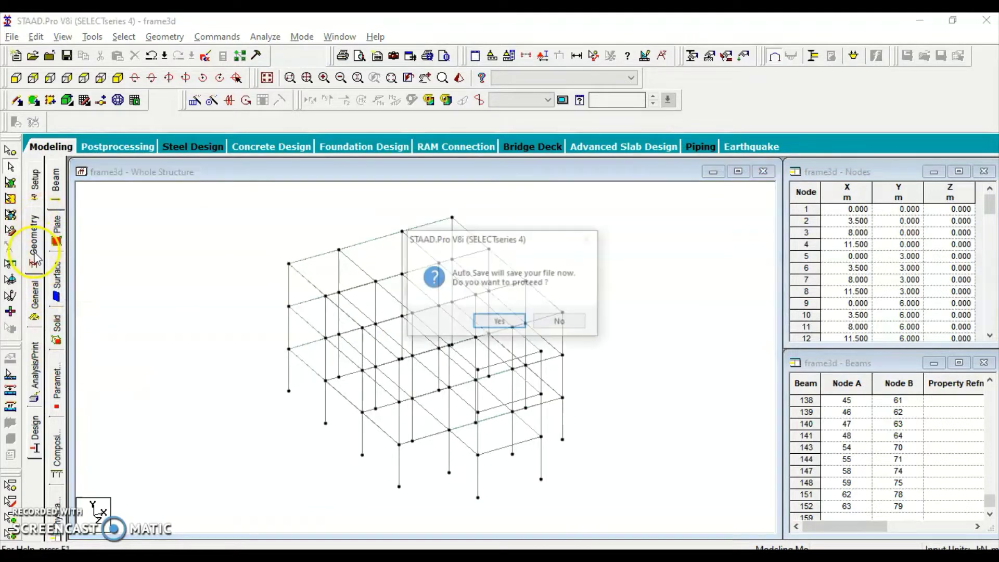
# Step: Accept the auto save and save the modified structure
pyautogui.click(507, 324)
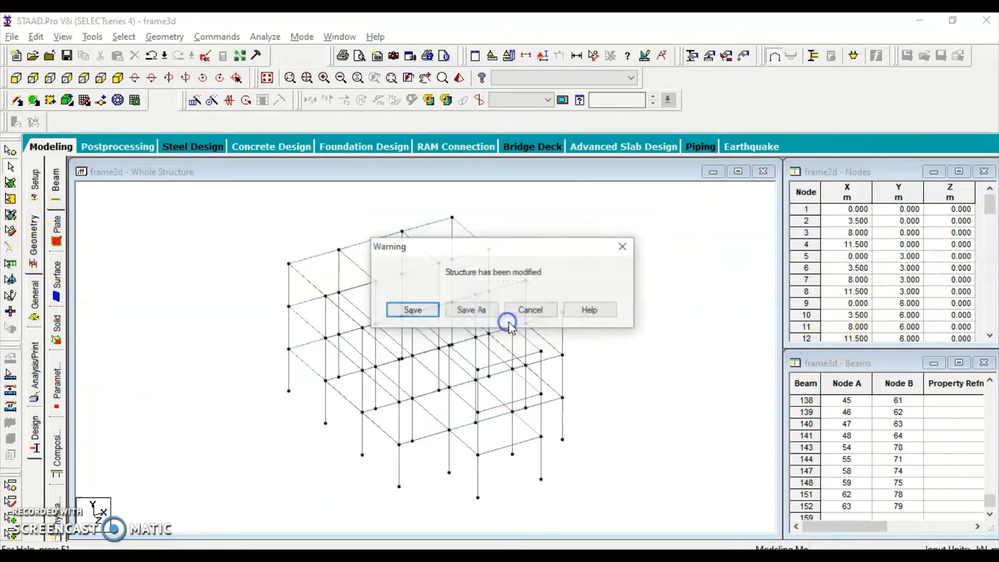
pyautogui.click(420, 314)
pyautogui.click(34, 245)
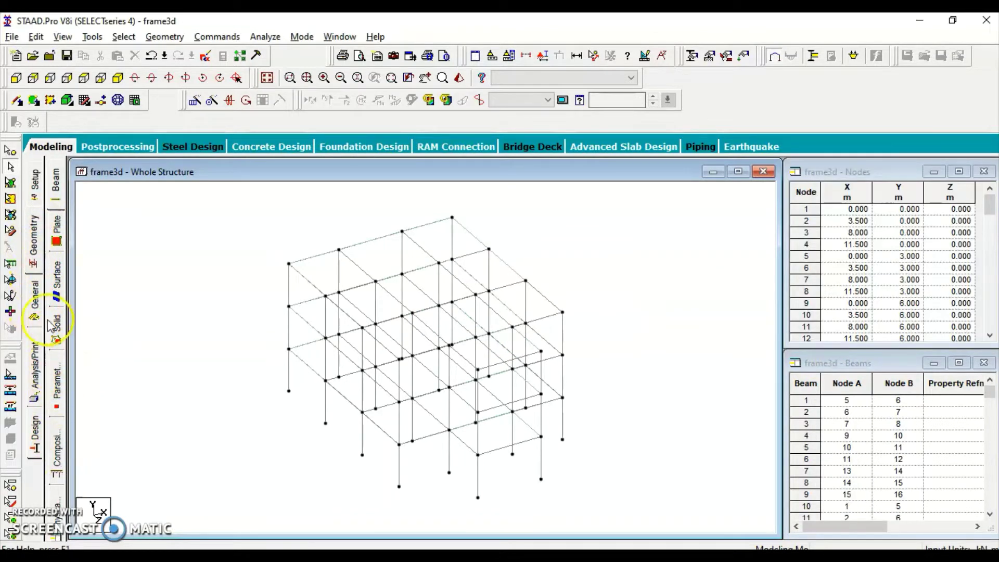
# Step: Define and add a rectangular concrete section property with YD 0.3 m and ZD 0.23 m
pyautogui.click(36, 296)
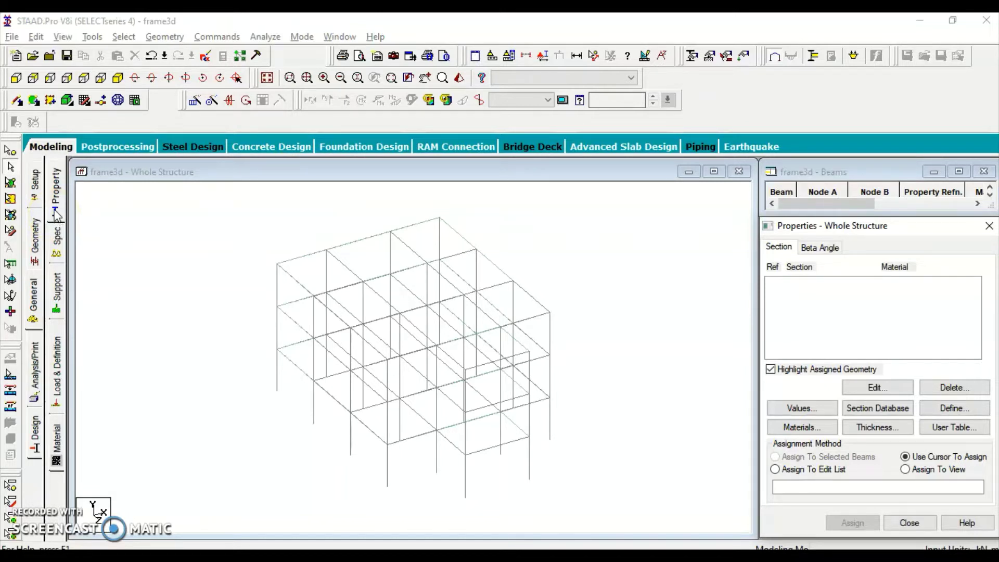
pyautogui.click(953, 408)
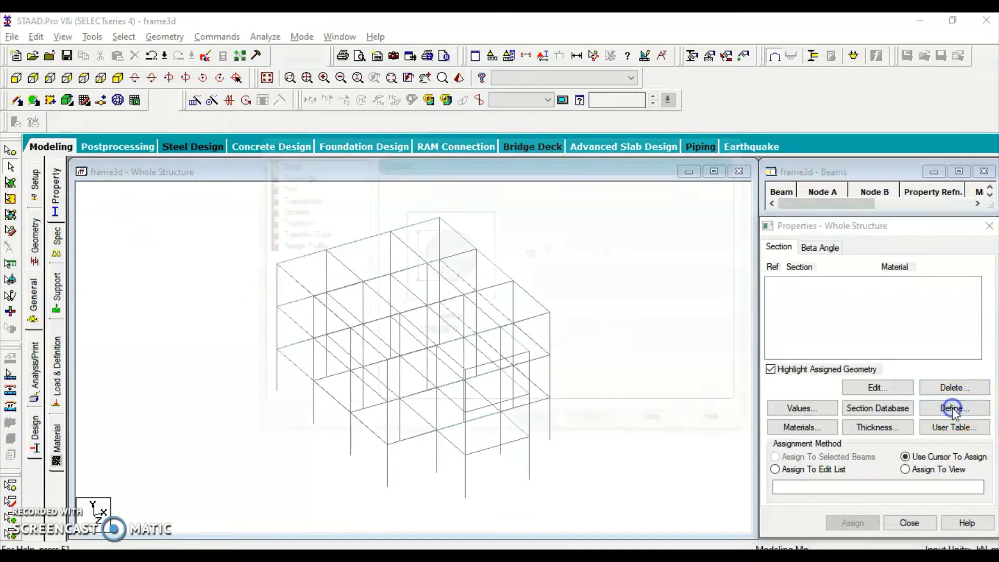
pyautogui.click(293, 174)
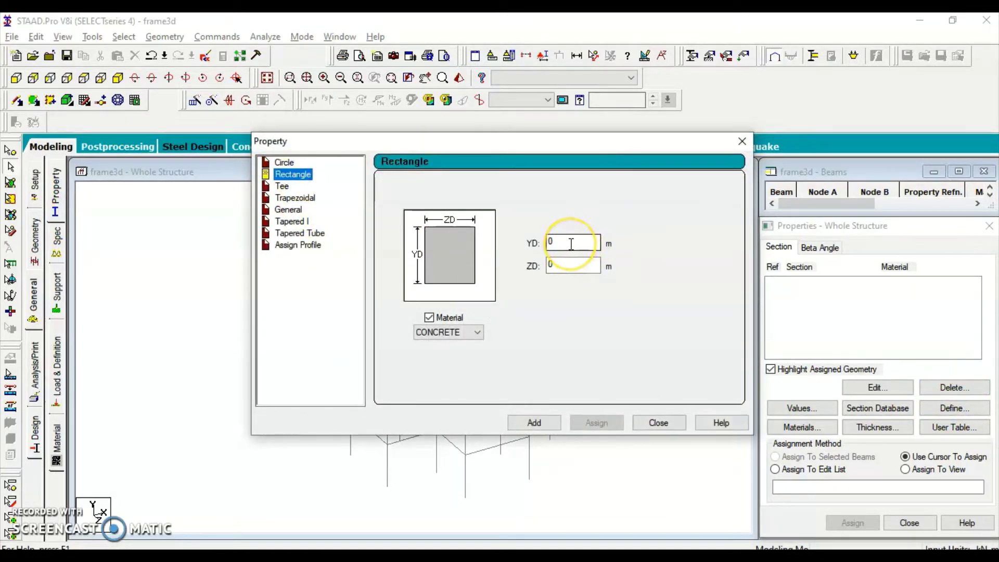
pyautogui.doubleClick(549, 242)
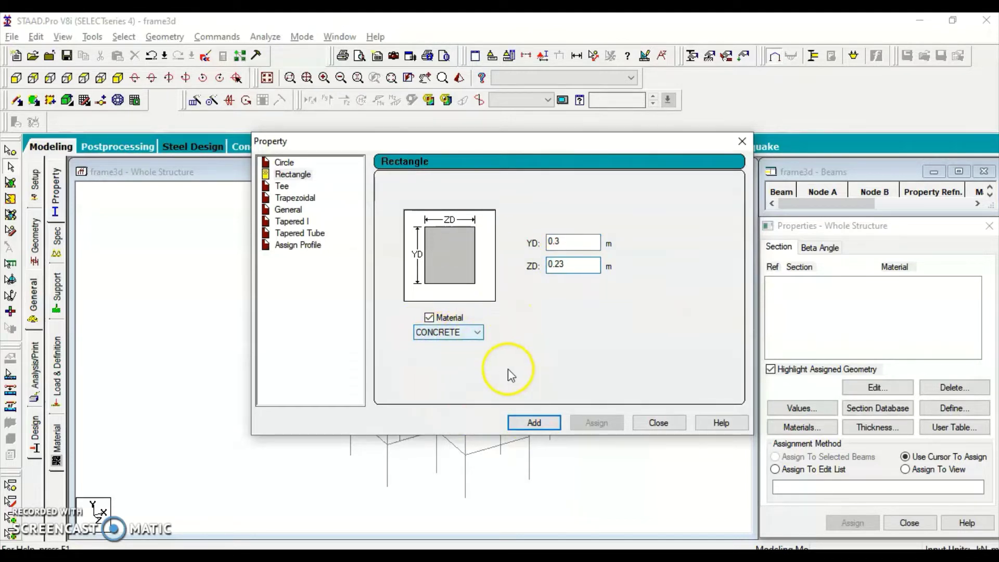
pyautogui.click(535, 425)
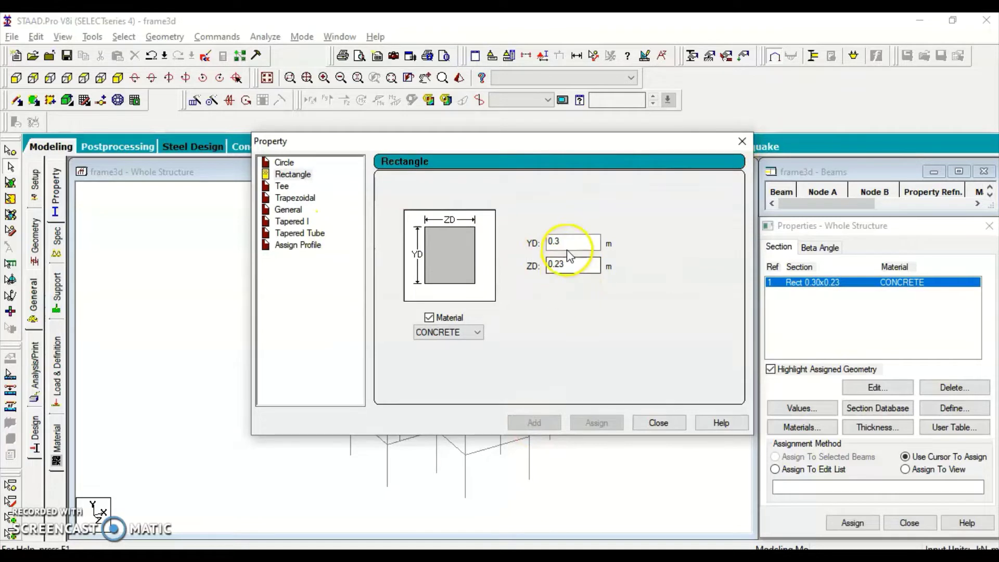
# Step: Add a second rectangular concrete section with YD 0.23 m and ZD 0.23 m, and finish defining sections
pyautogui.moveTo(572, 249); pyautogui.dragTo(526, 242)
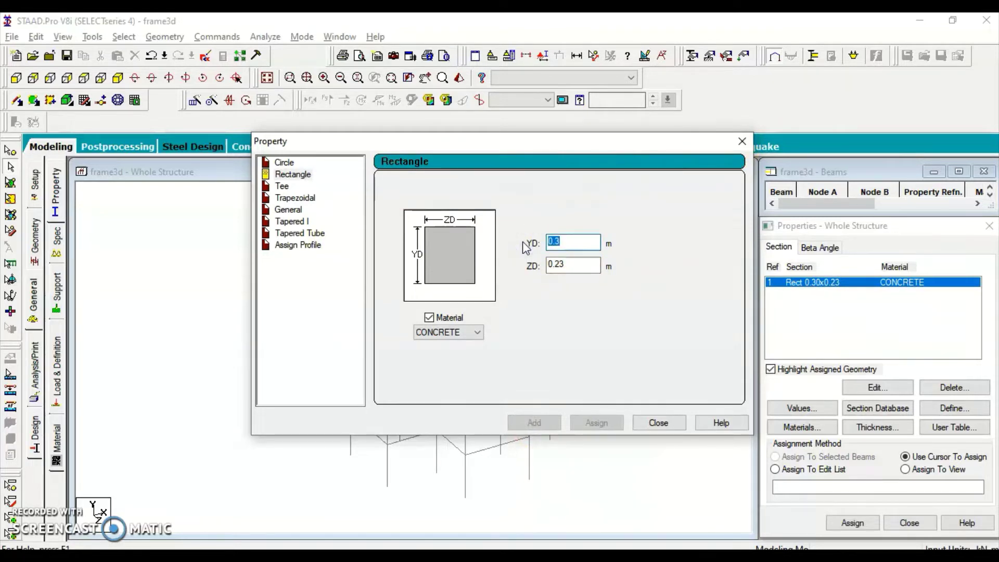
pyautogui.write('0.23')
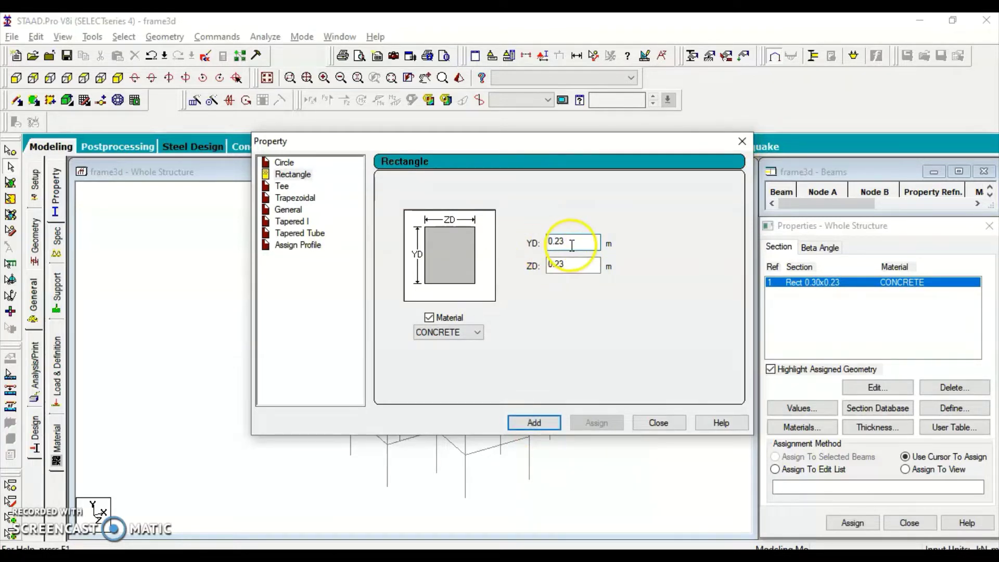
pyautogui.click(536, 423)
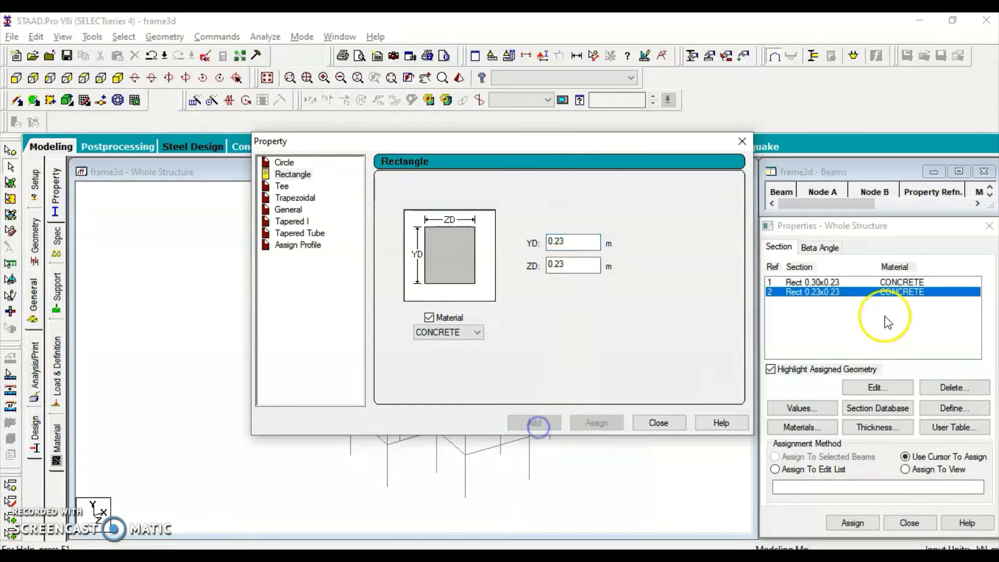
pyautogui.click(742, 141)
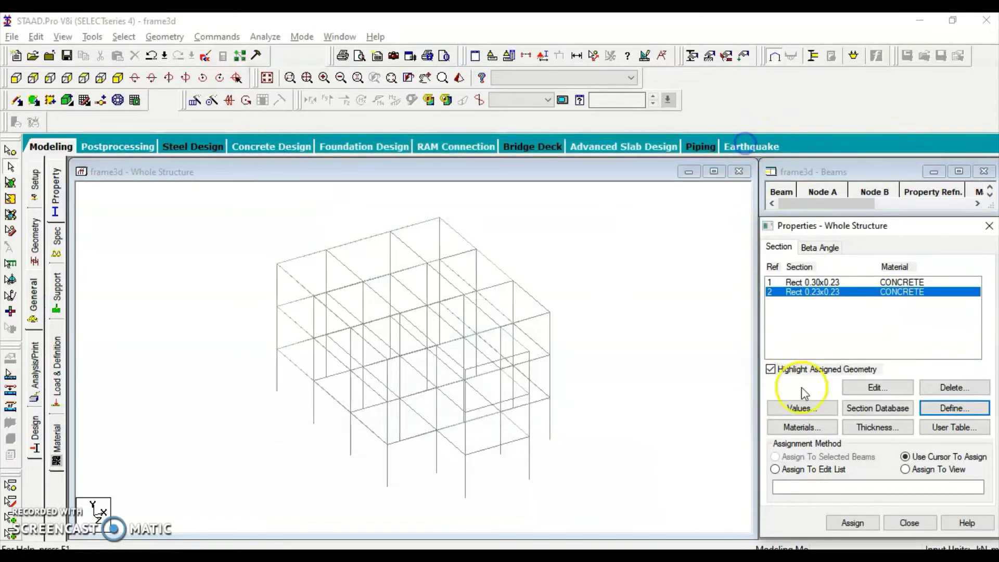
# Step: Define and add a concrete plate element thickness of 0.12 m at all four nodes
pyautogui.click(886, 433)
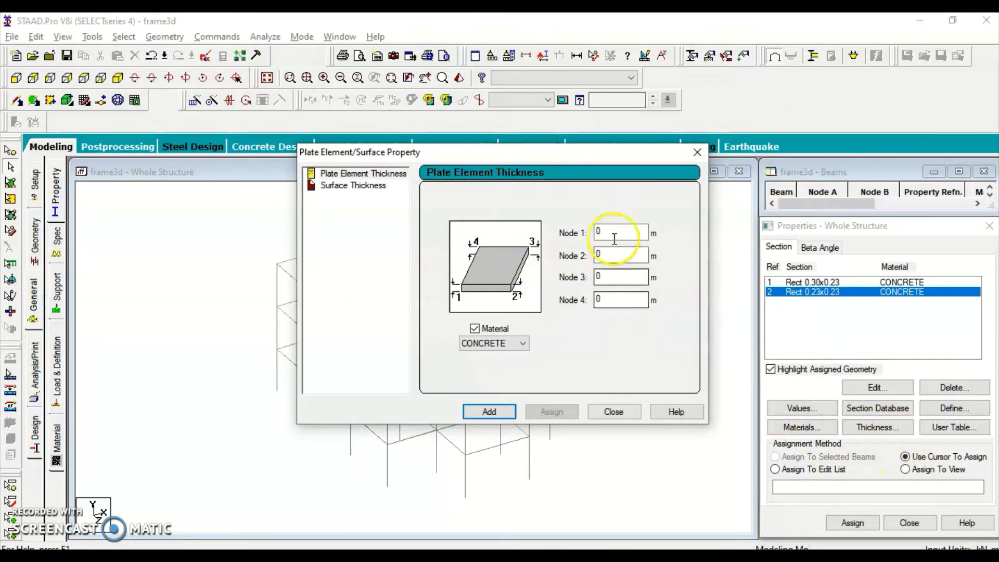
pyautogui.moveTo(615, 239); pyautogui.dragTo(579, 234)
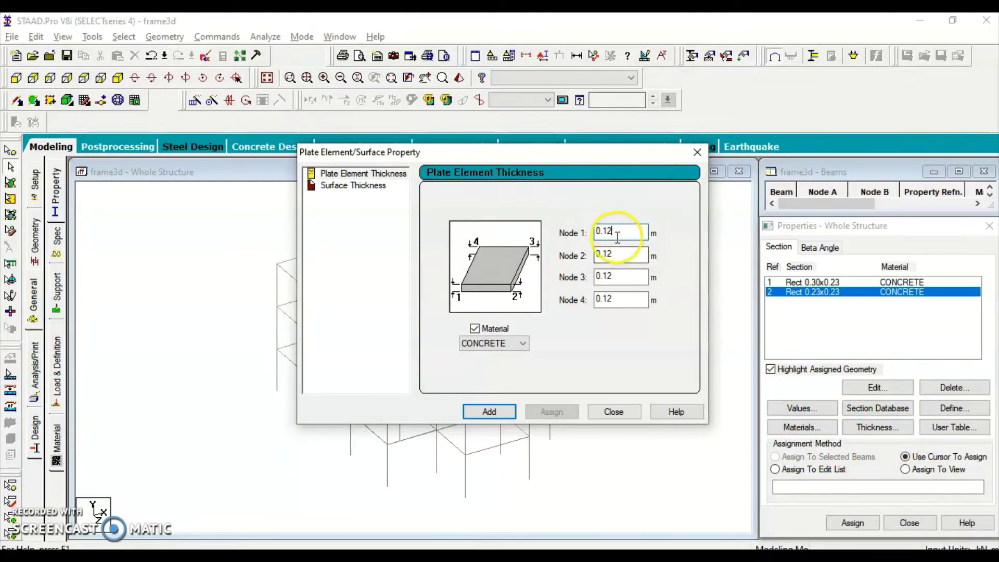
pyautogui.click(492, 411)
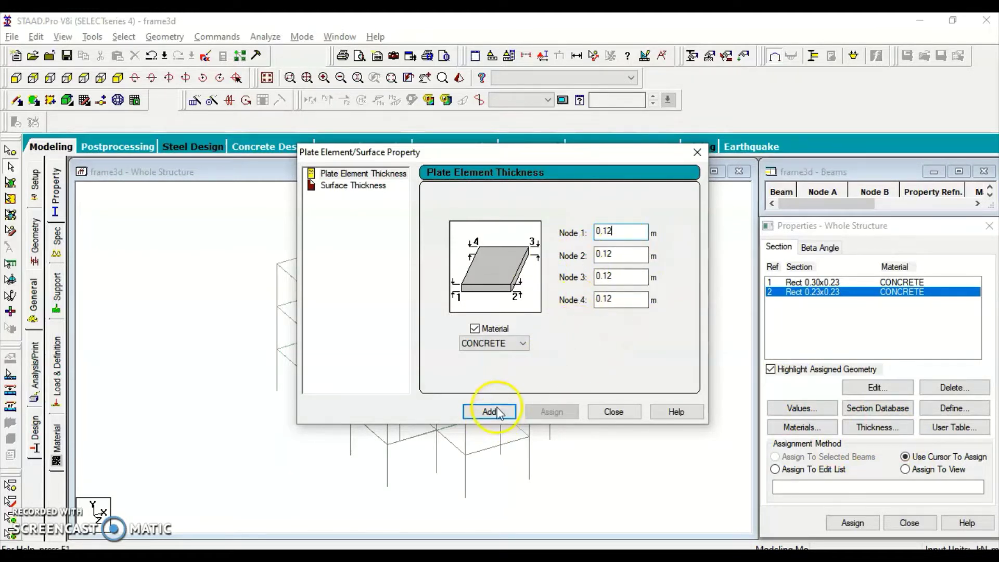
pyautogui.click(695, 154)
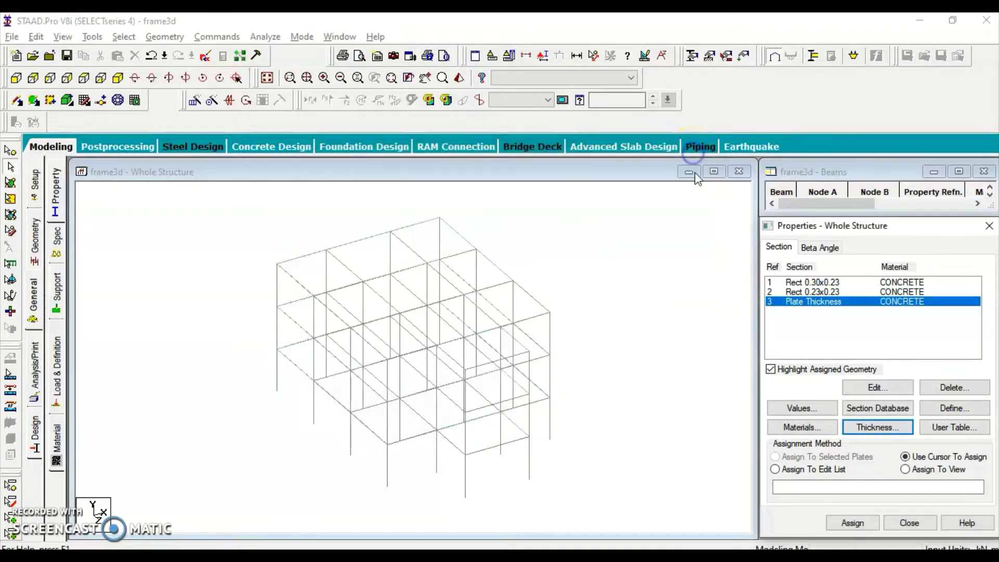
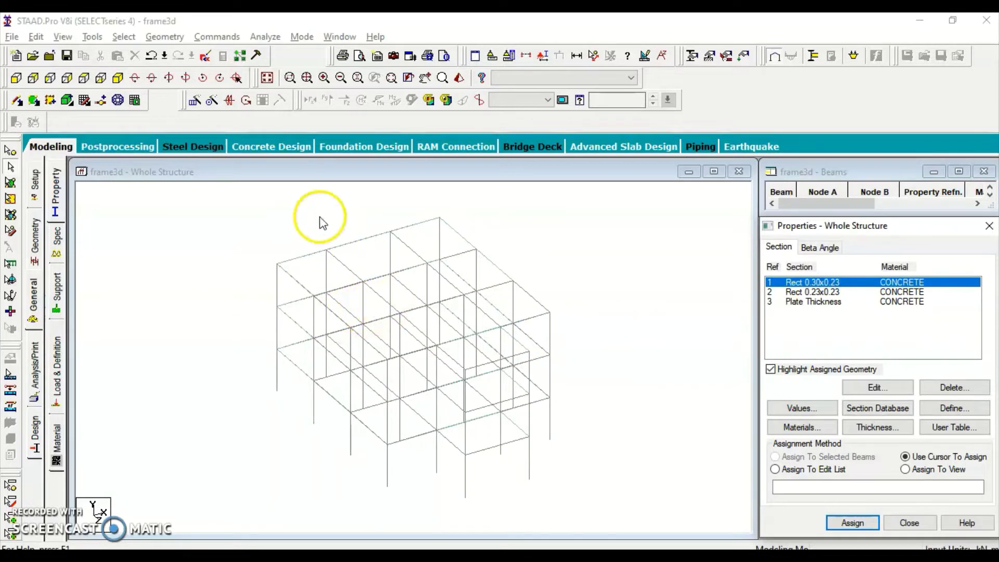
# Step: Assign the Rect 0.30x0.23 section to all beams parallel to X and Z, and clear the selection
pyautogui.click(124, 36)
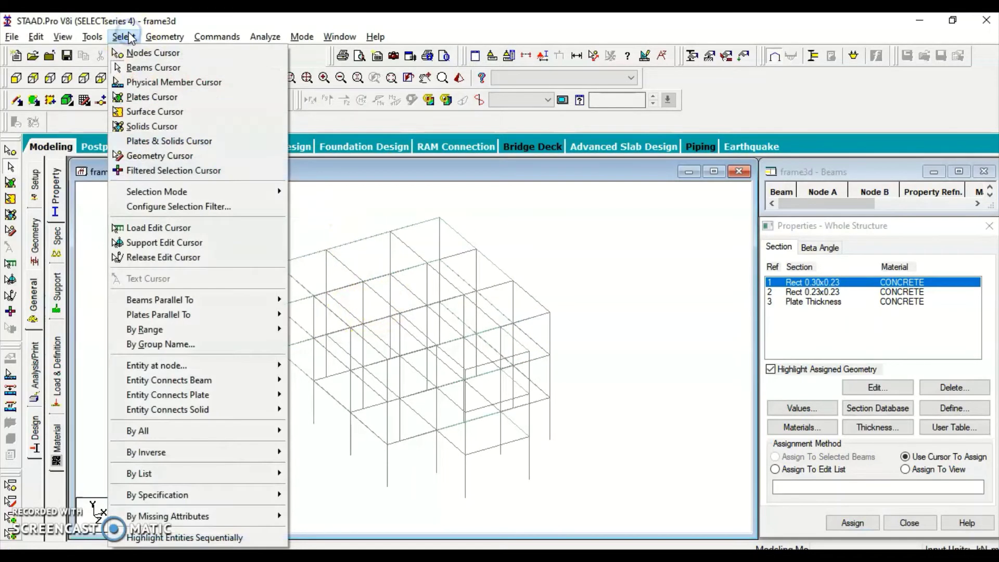
pyautogui.moveTo(132, 301)
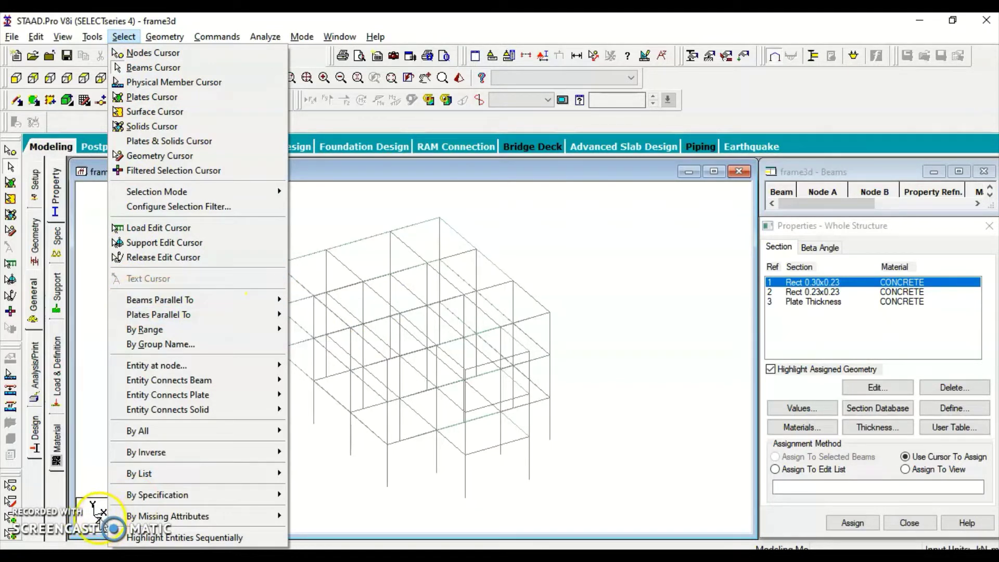
pyautogui.moveTo(190, 301)
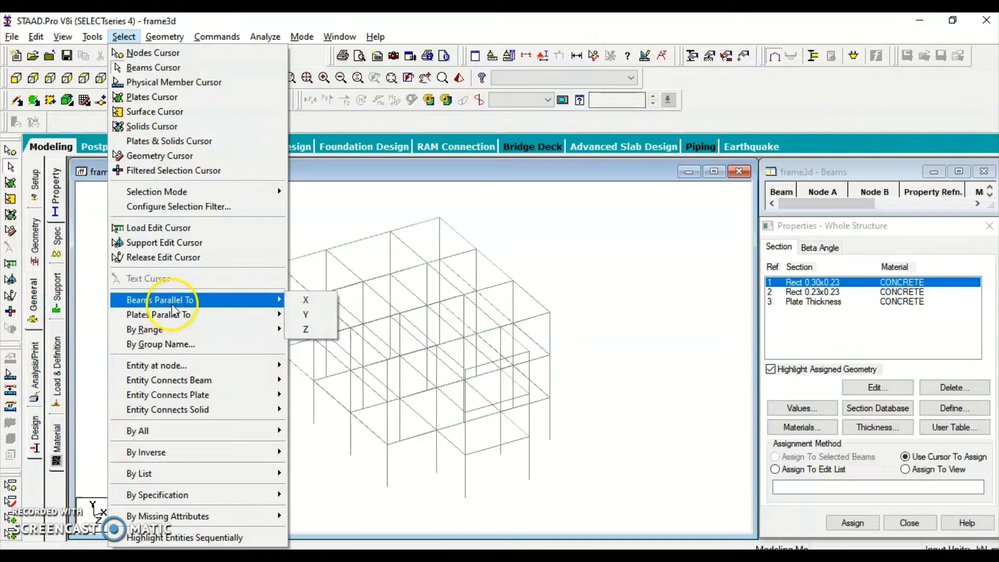
pyautogui.click(307, 300)
pyautogui.click(156, 36)
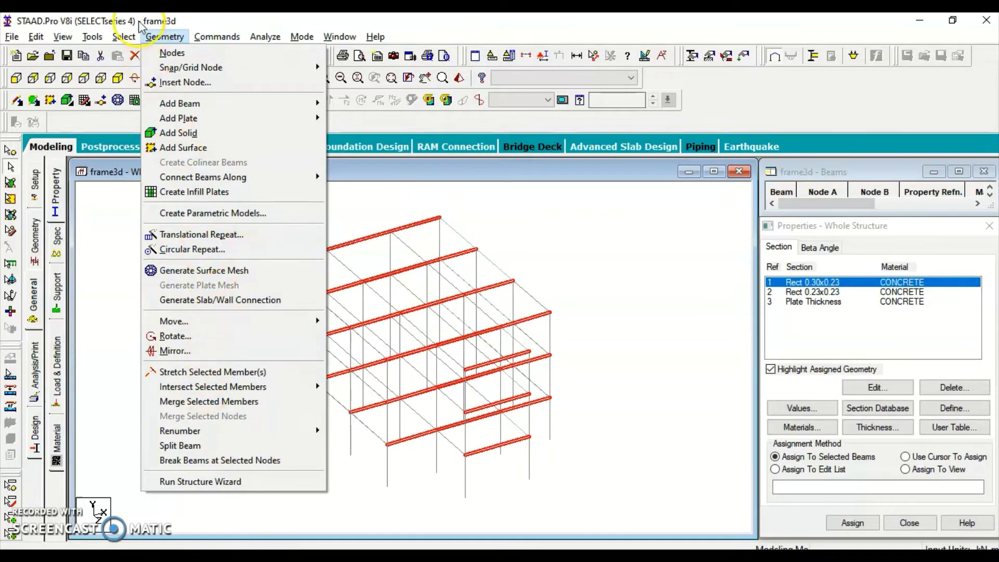
pyautogui.moveTo(123, 36)
pyautogui.moveTo(208, 300)
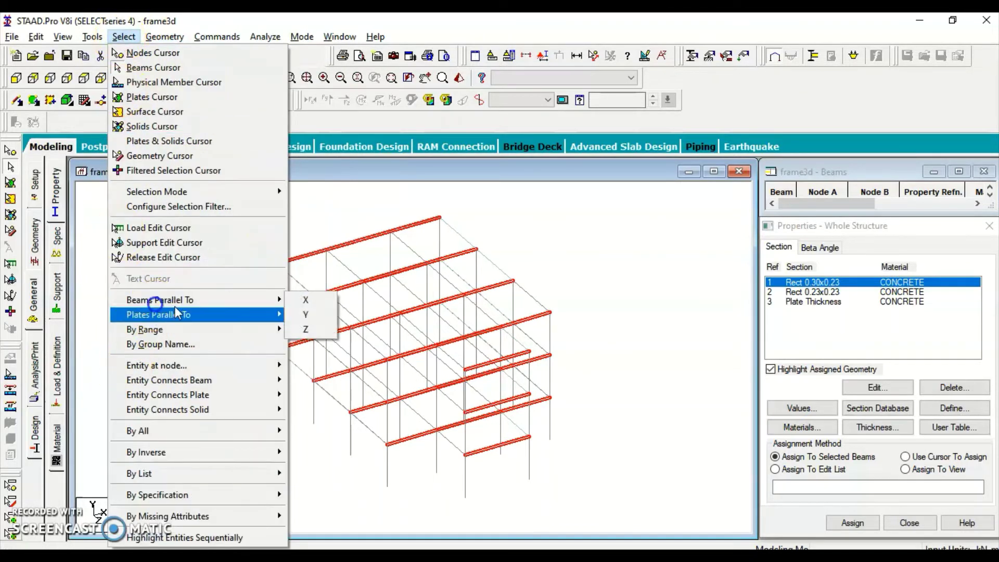
pyautogui.click(307, 330)
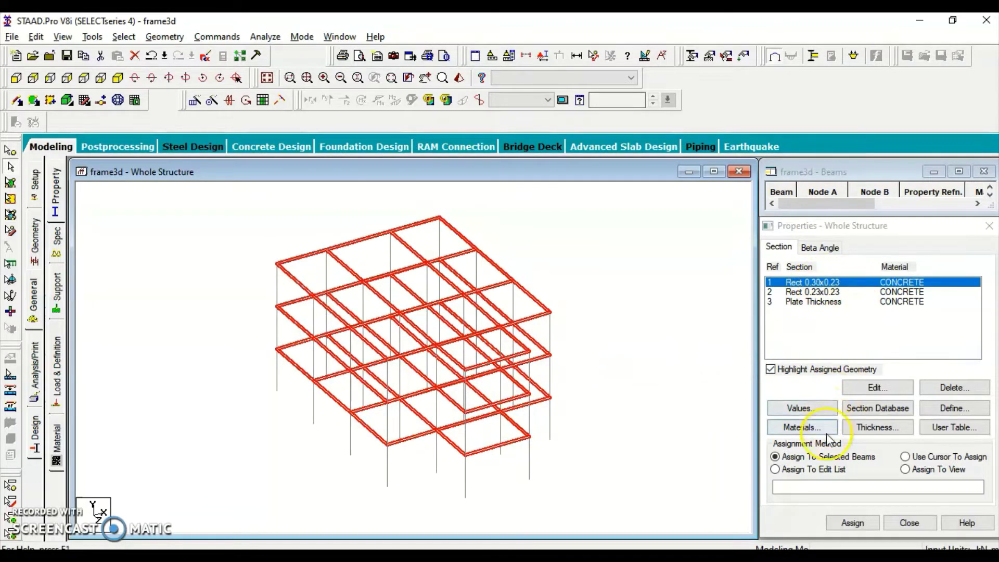
pyautogui.click(853, 523)
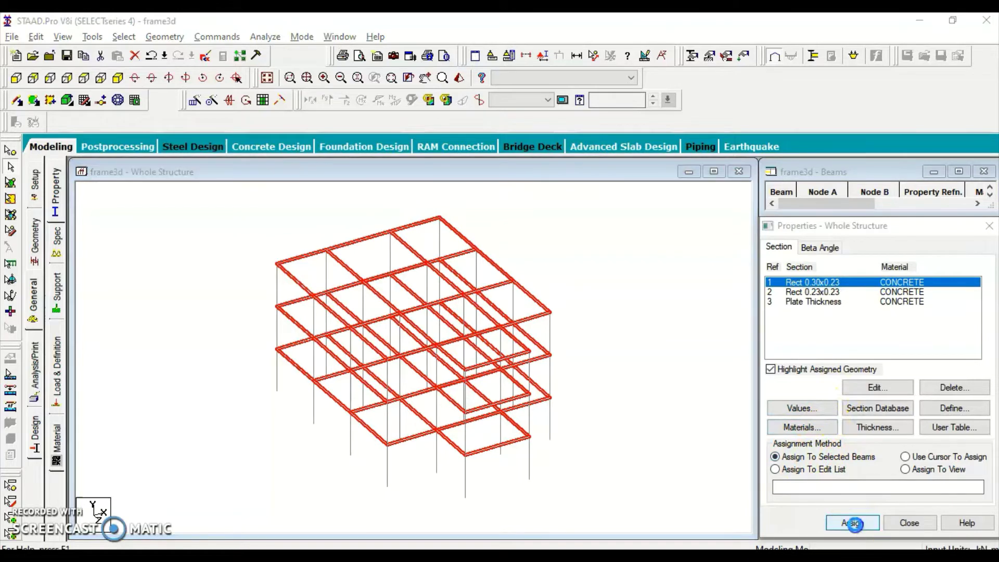
pyautogui.click(889, 417)
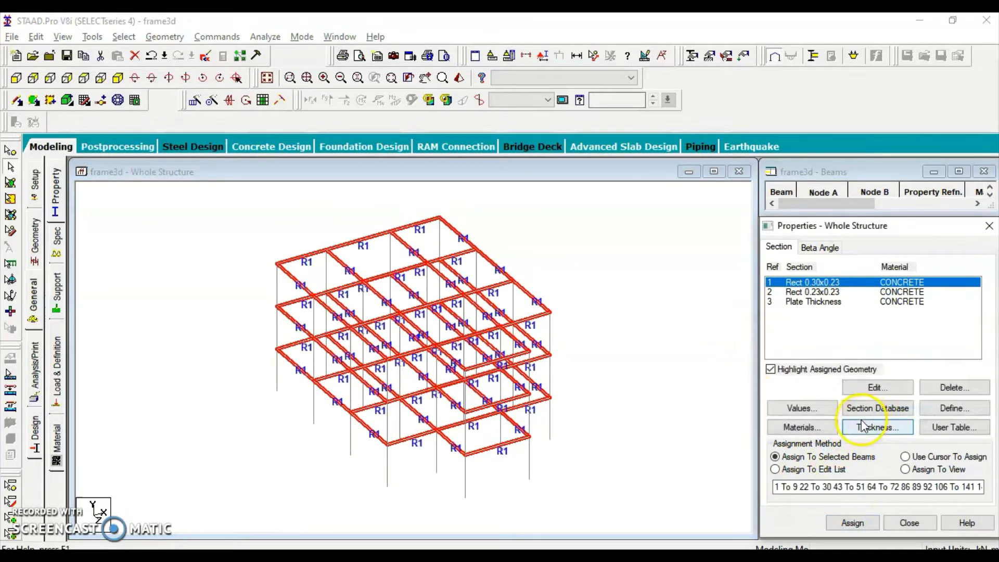
pyautogui.click(587, 265)
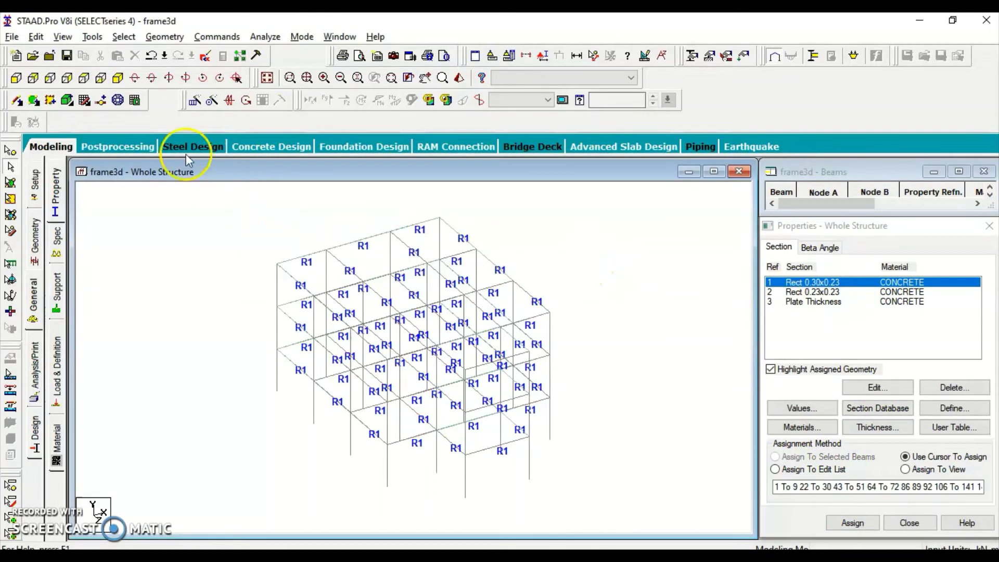
# Step: Assign the Rect 0.23x0.23 section to all columns by selecting the members parallel to Y
pyautogui.click(164, 36)
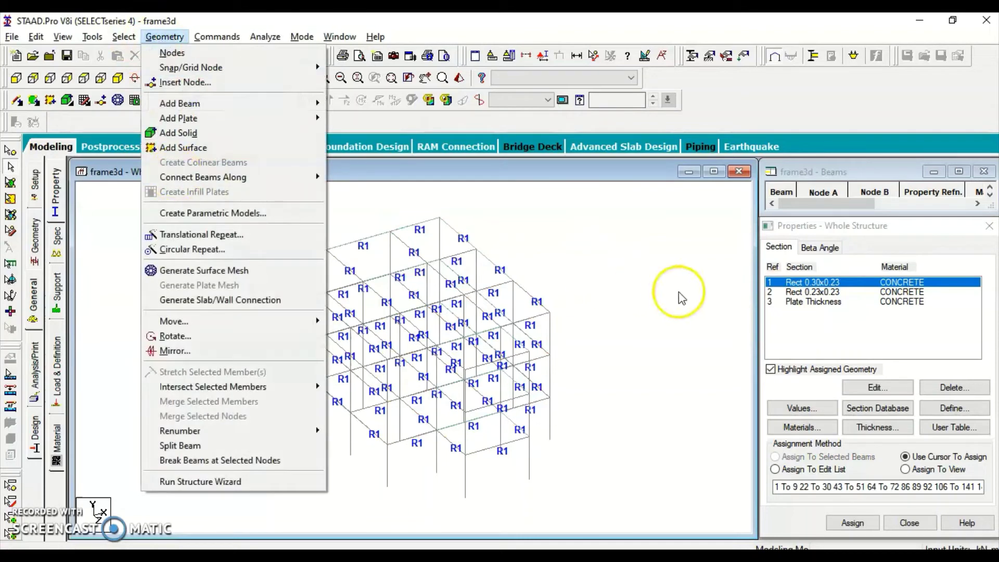
pyautogui.click(822, 292)
pyautogui.click(850, 341)
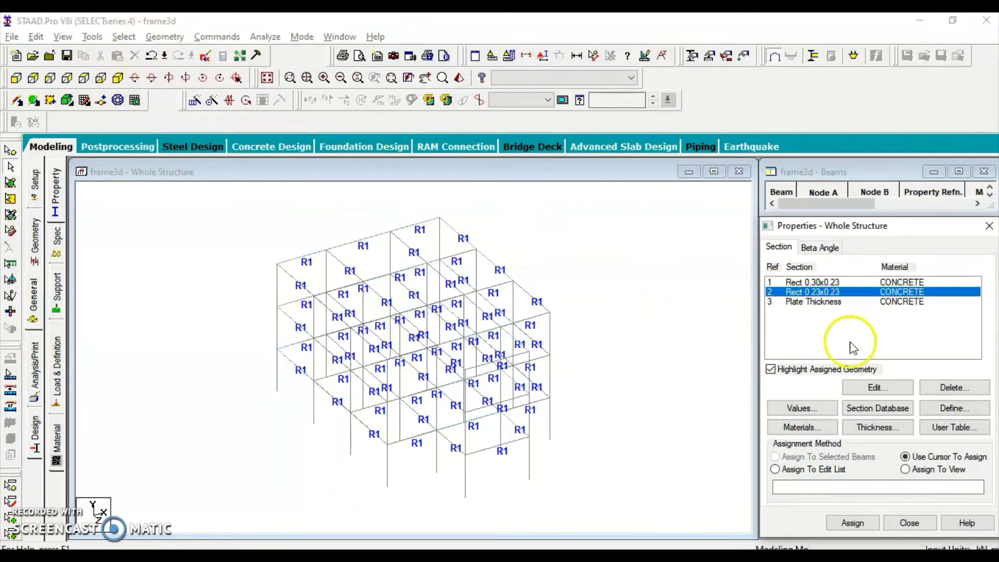
pyautogui.click(336, 279)
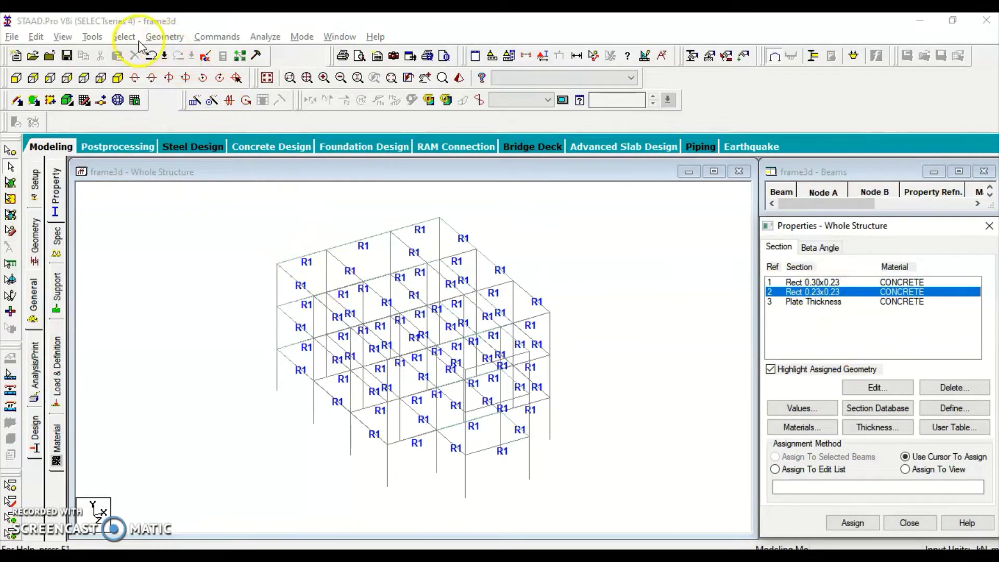
pyautogui.click(168, 37)
pyautogui.click(102, 36)
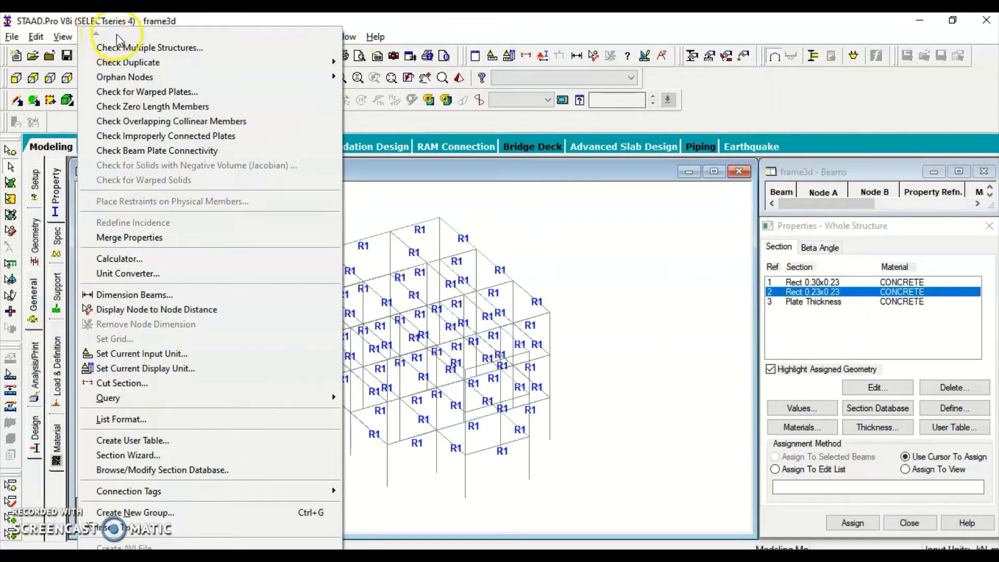
pyautogui.click(124, 37)
pyautogui.click(168, 299)
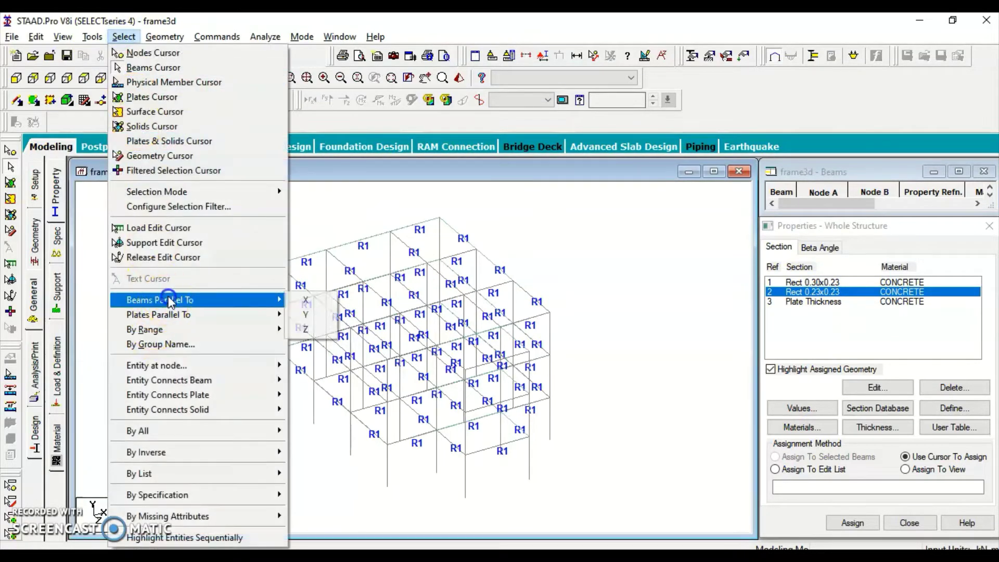
pyautogui.click(324, 320)
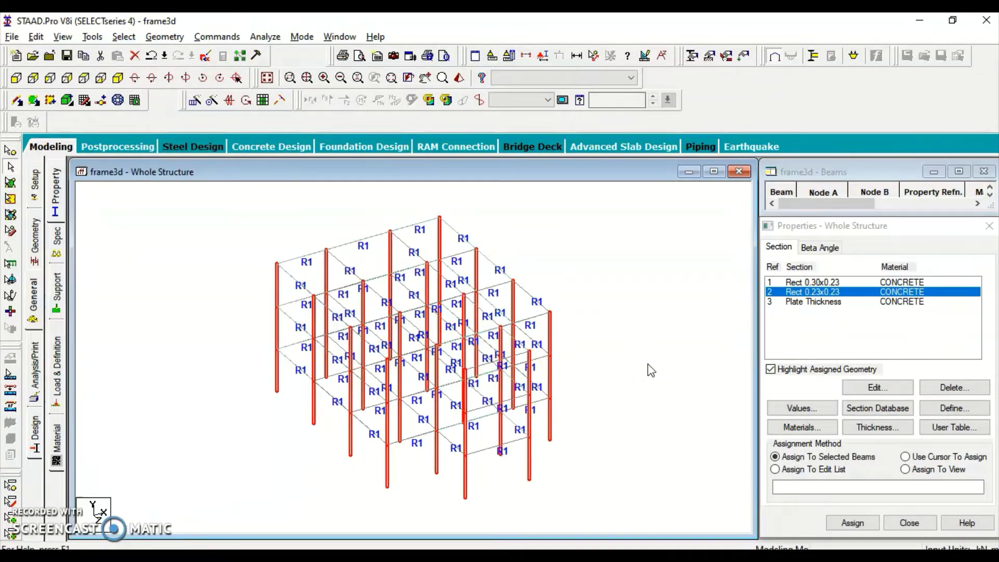
pyautogui.click(853, 523)
pyautogui.click(903, 417)
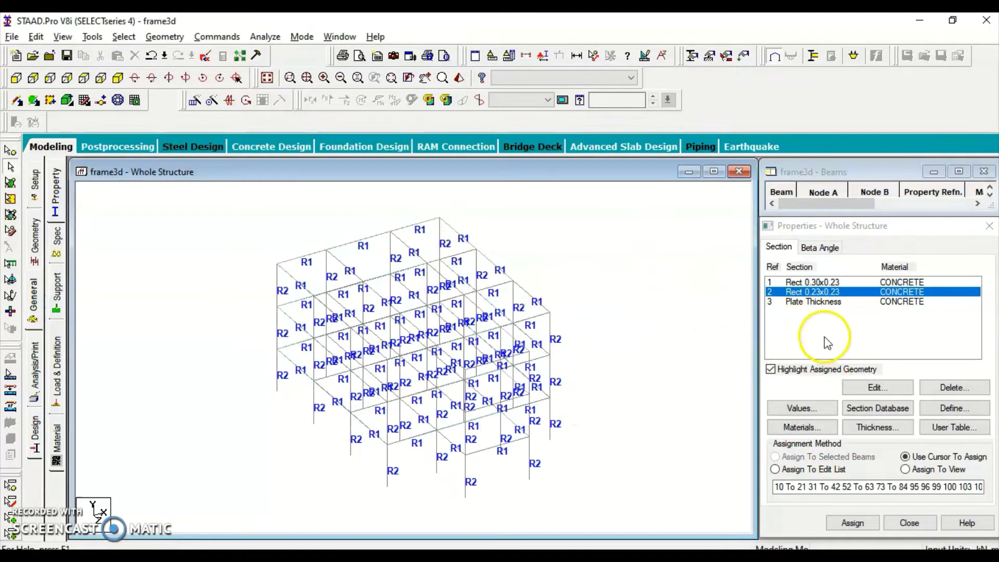
# Step: Assign the plate thickness property to all slab plates using the Assign To View method
pyautogui.click(819, 302)
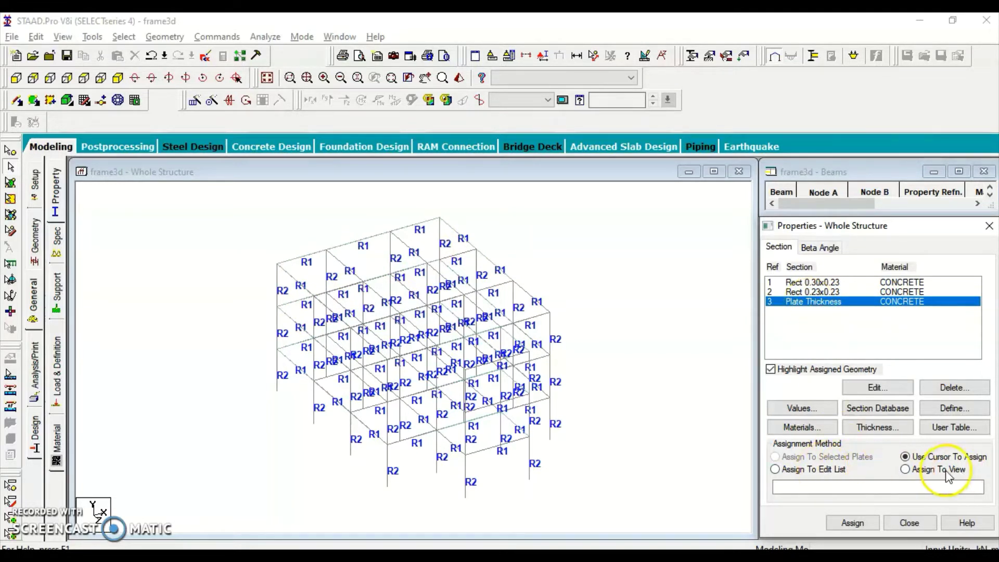
pyautogui.click(906, 469)
pyautogui.click(854, 523)
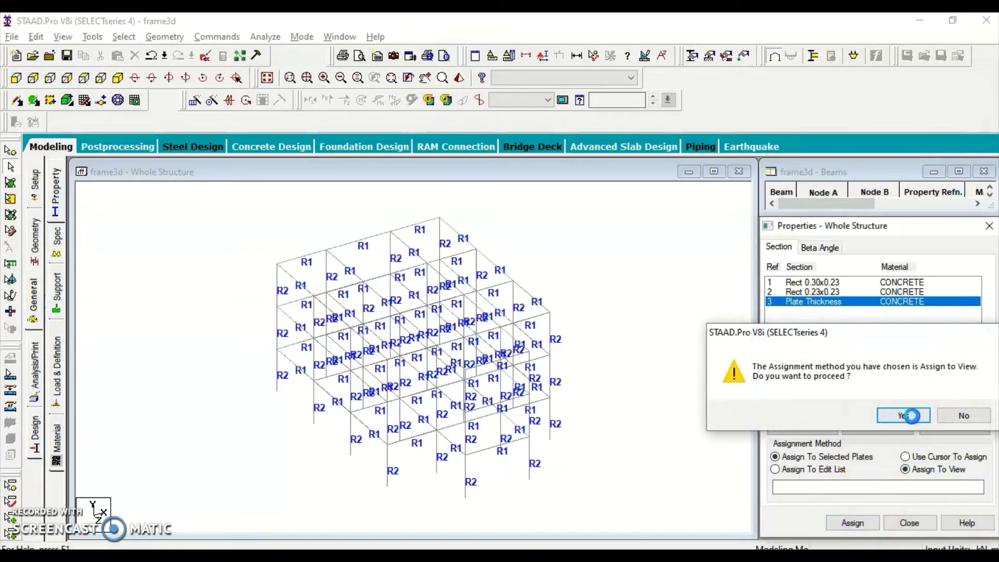
pyautogui.click(904, 415)
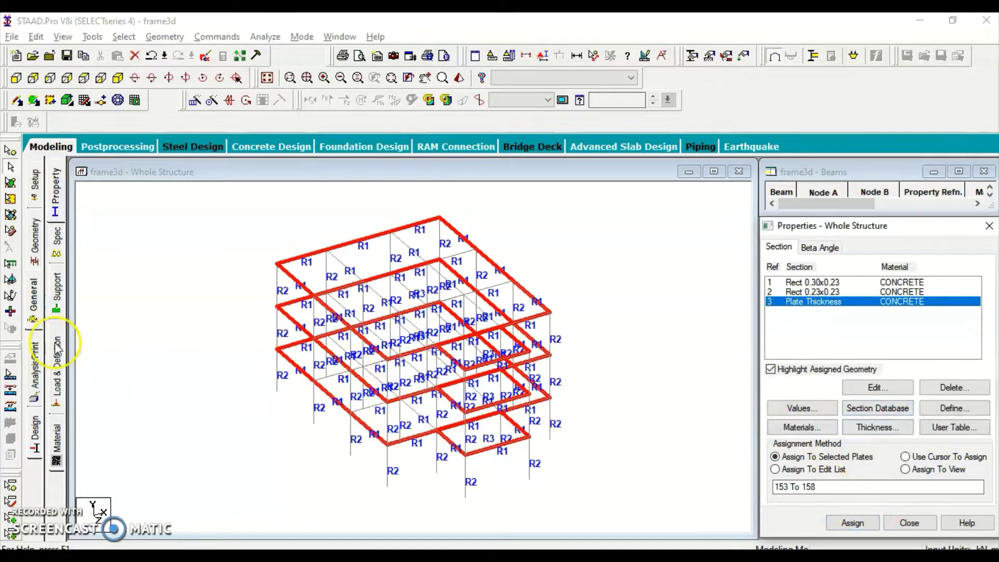
# Step: Create a fixed support definition for the structure
pyautogui.click(57, 292)
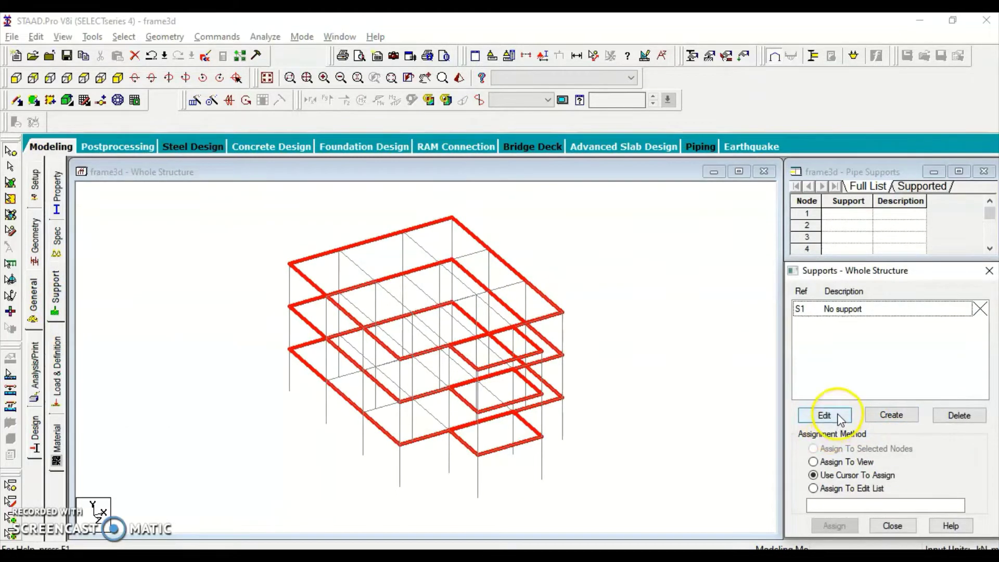
pyautogui.click(891, 415)
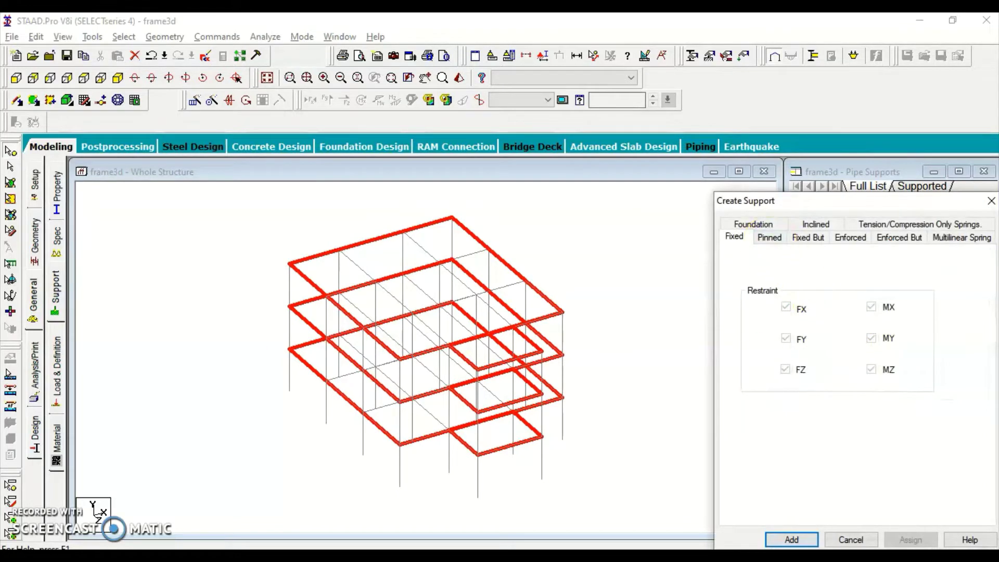
pyautogui.click(816, 540)
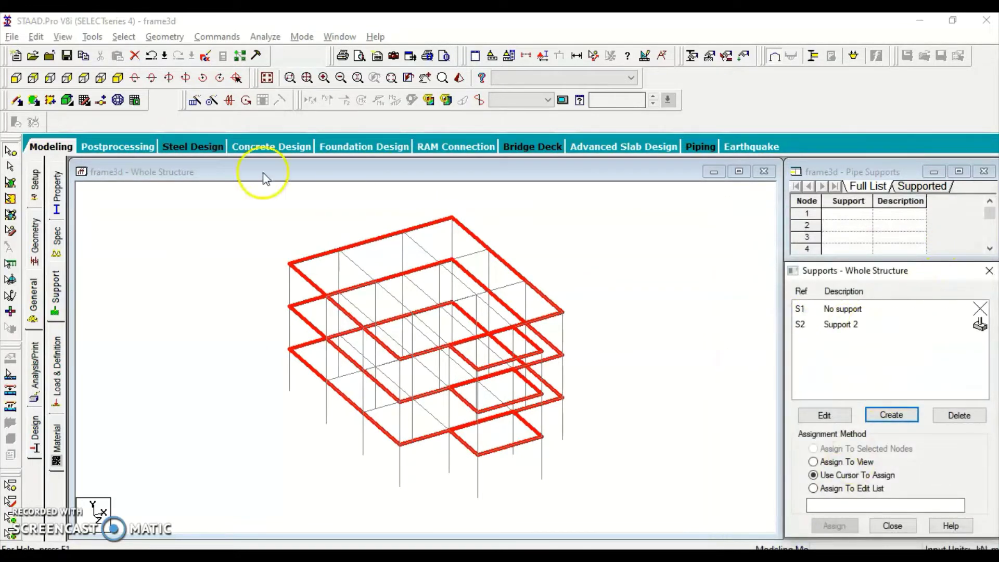
# Step: Assign the fixed Support 2 to all column base nodes by selecting them in the front view, and return to the isometric view
pyautogui.click(112, 174)
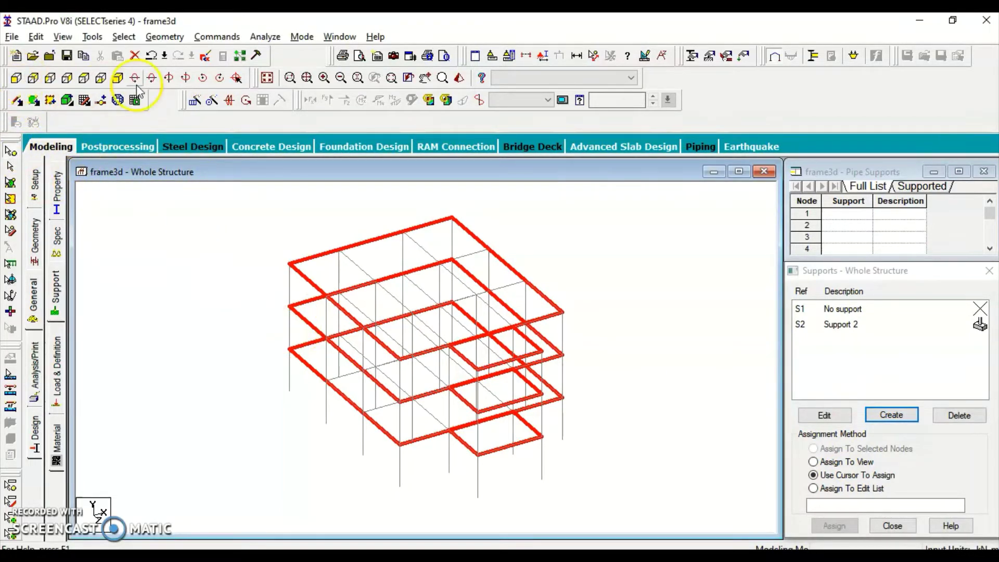
pyautogui.click(120, 78)
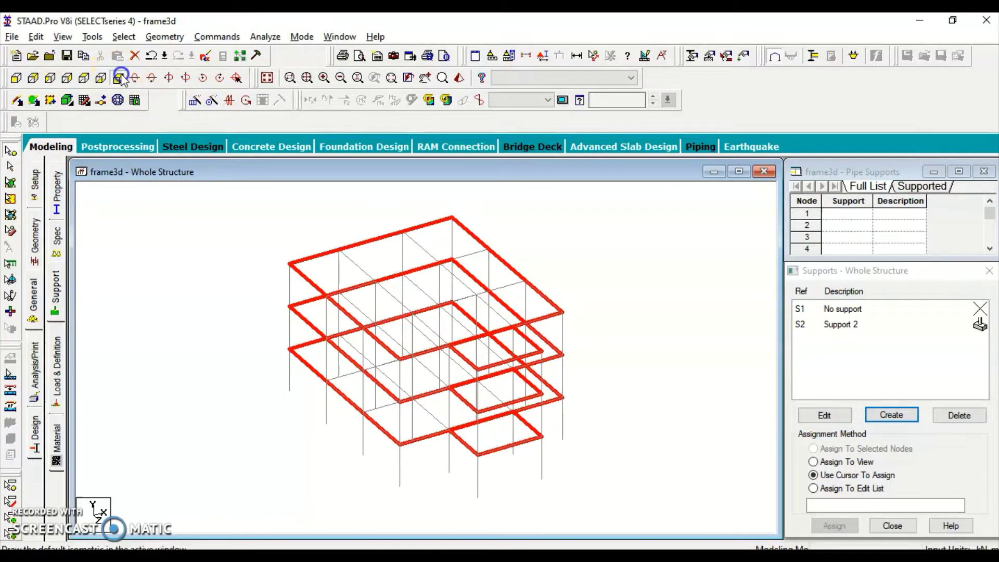
pyautogui.click(15, 79)
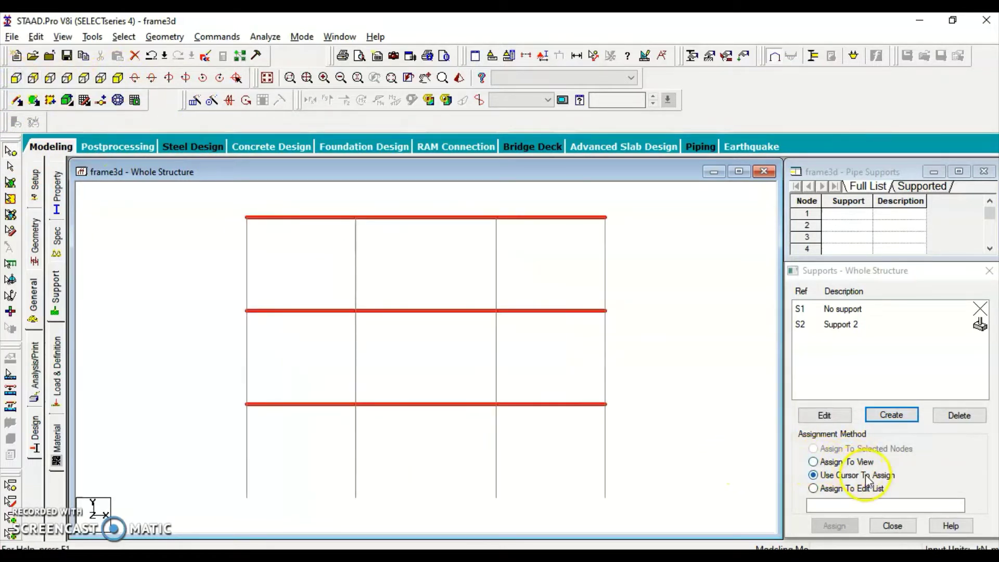
pyautogui.click(723, 367)
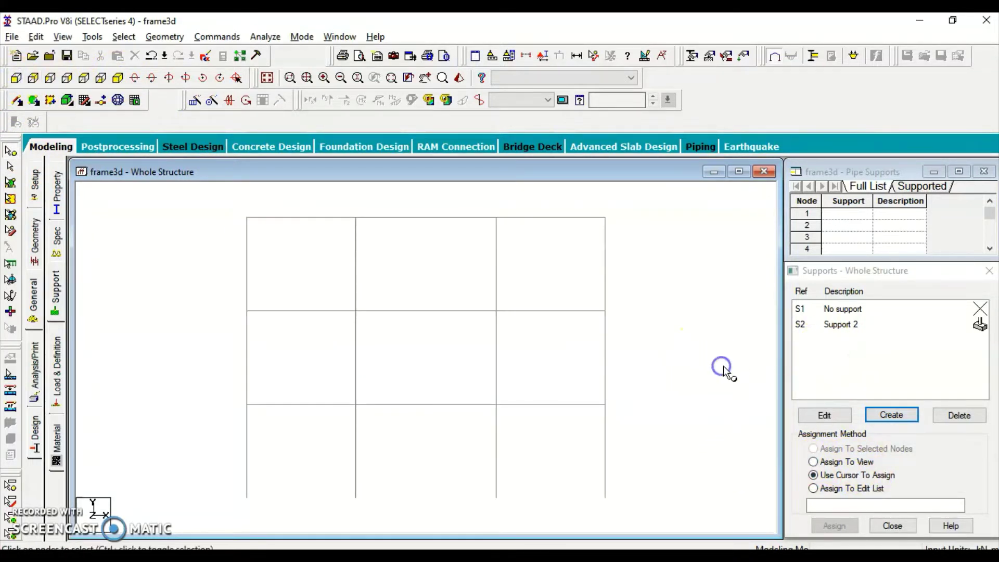
pyautogui.click(846, 325)
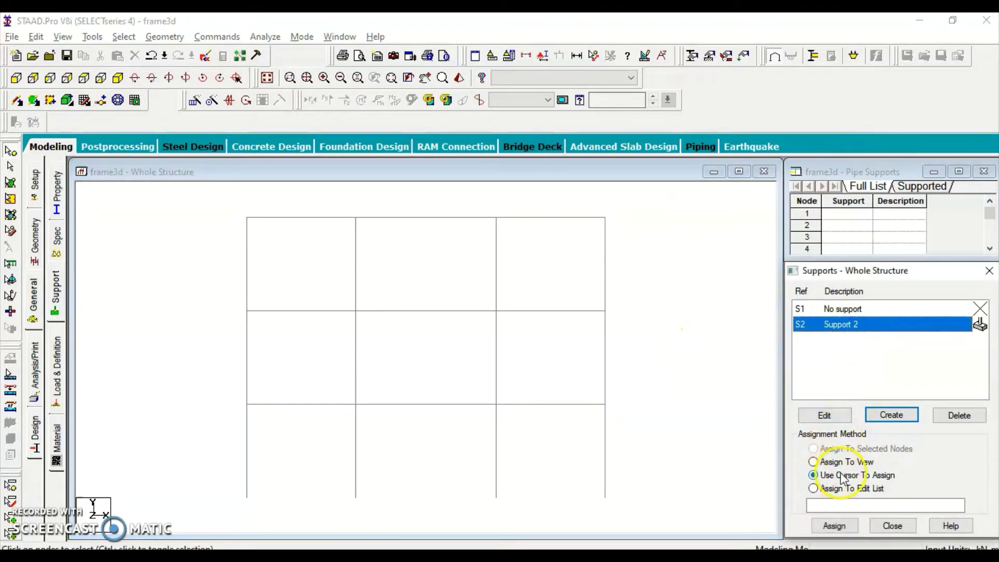
pyautogui.click(835, 525)
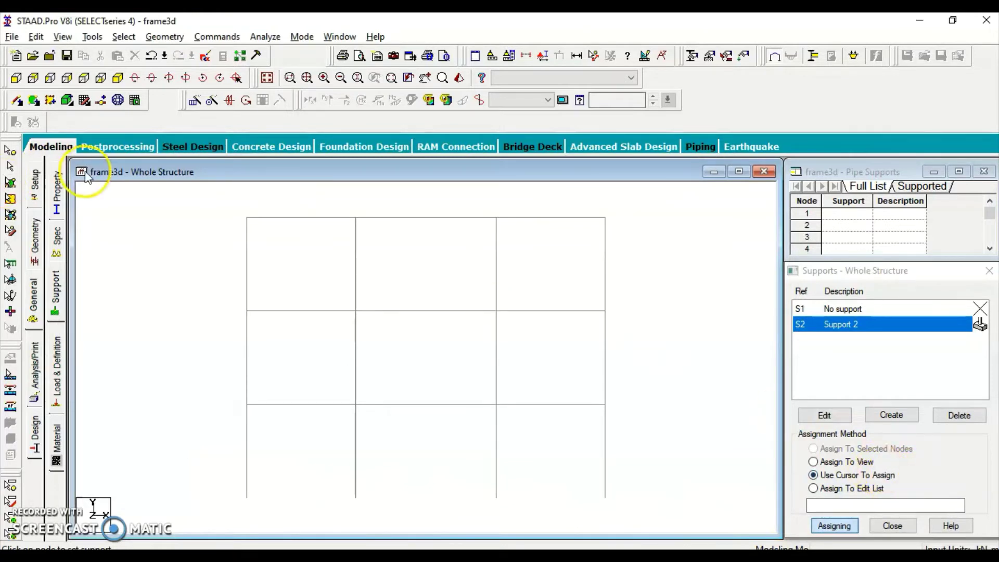
pyautogui.click(252, 490)
pyautogui.moveTo(219, 476); pyautogui.dragTo(672, 532)
pyautogui.click(813, 449)
pyautogui.click(835, 526)
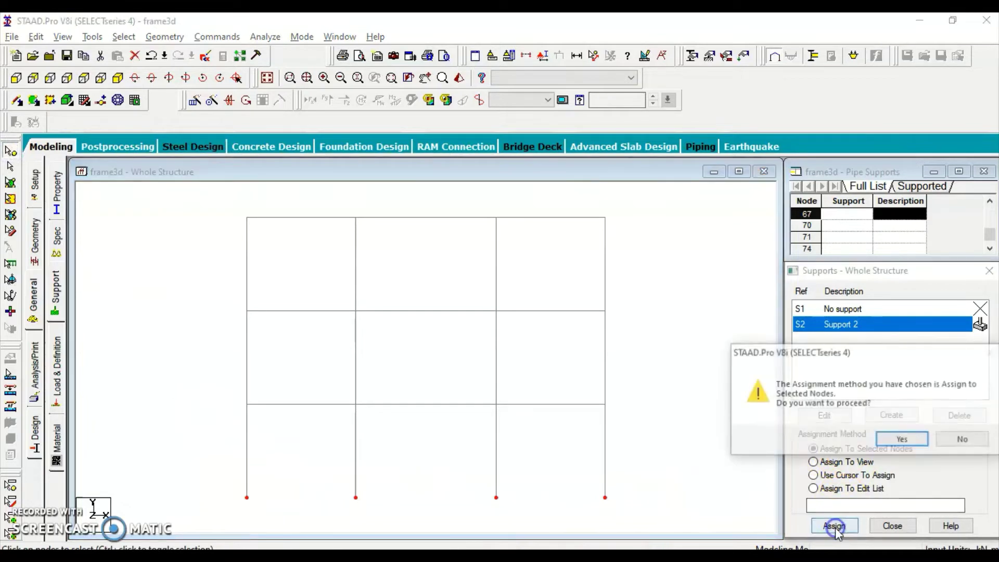
pyautogui.click(902, 439)
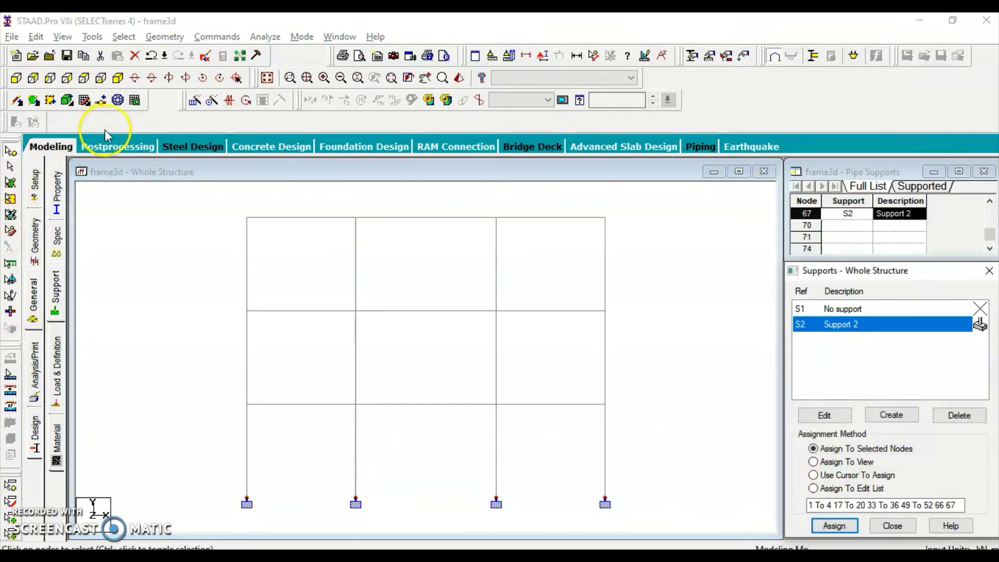
pyautogui.click(117, 78)
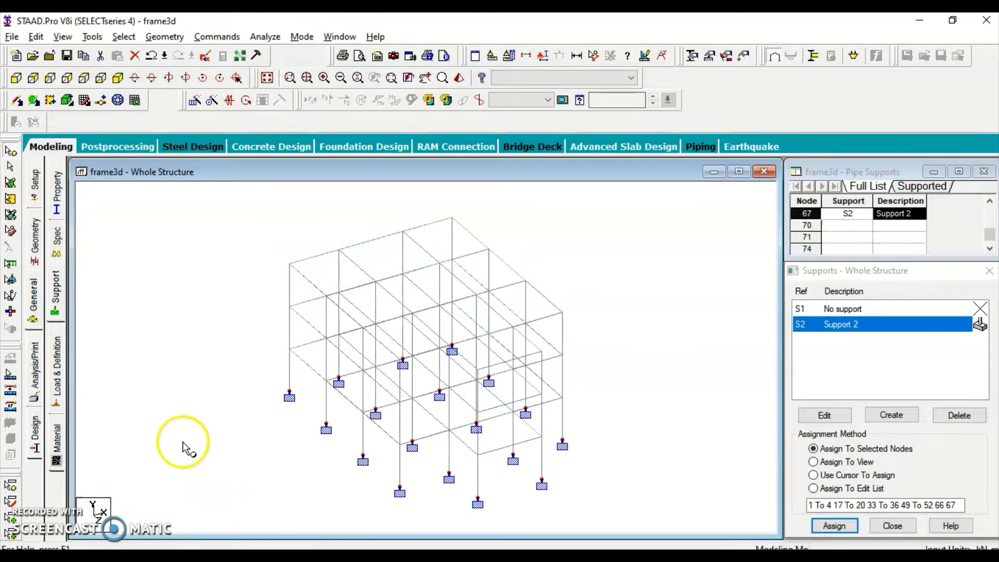
# Step: Add primary load case 1 with loading type Dead and the title DEAD
pyautogui.click(57, 370)
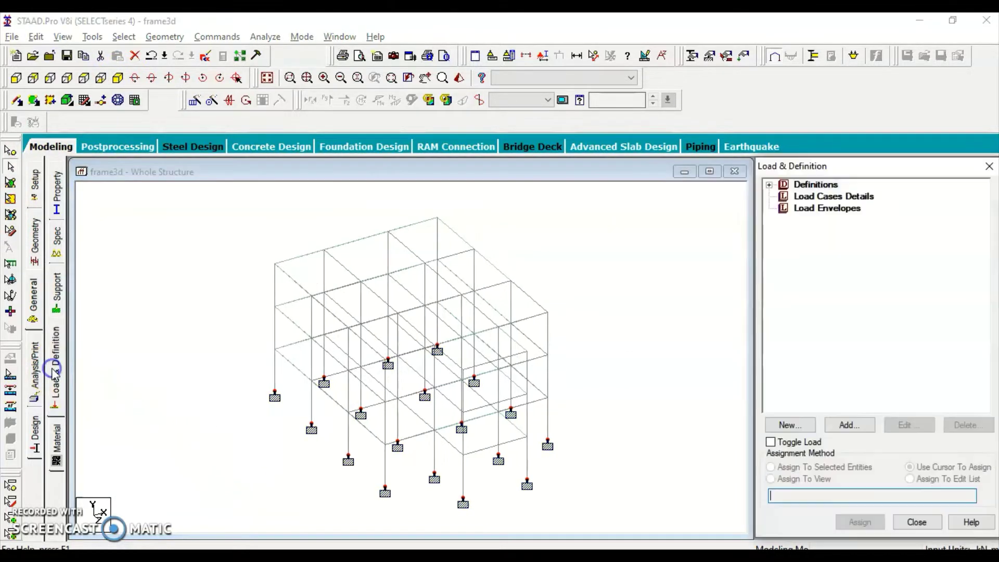
pyautogui.click(856, 198)
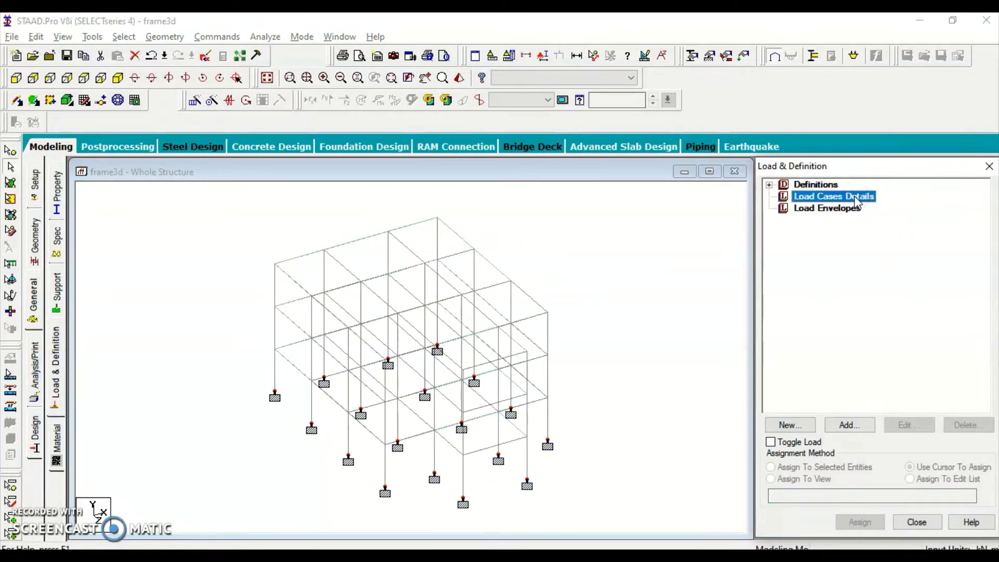
pyautogui.click(847, 424)
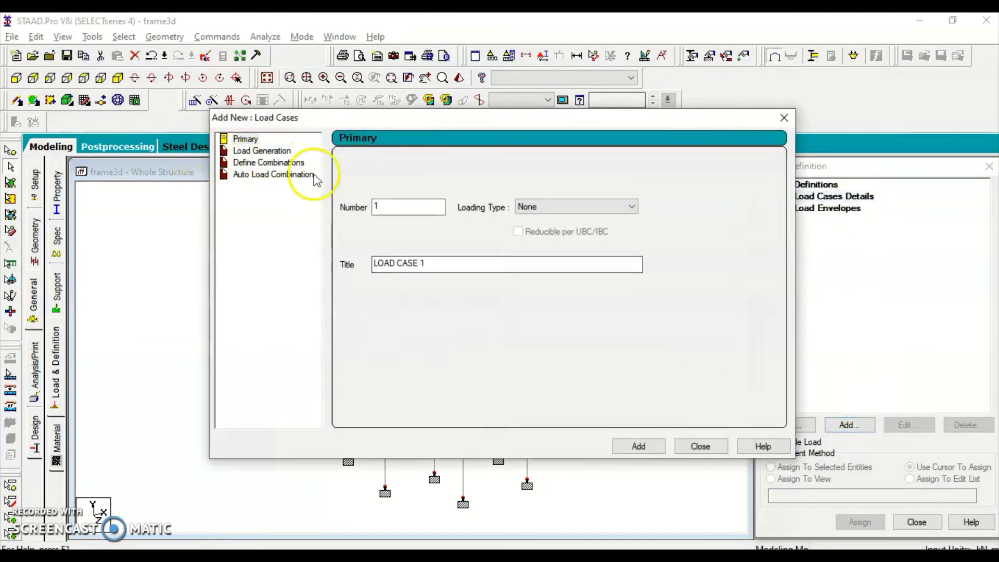
pyautogui.click(539, 206)
pyautogui.click(536, 218)
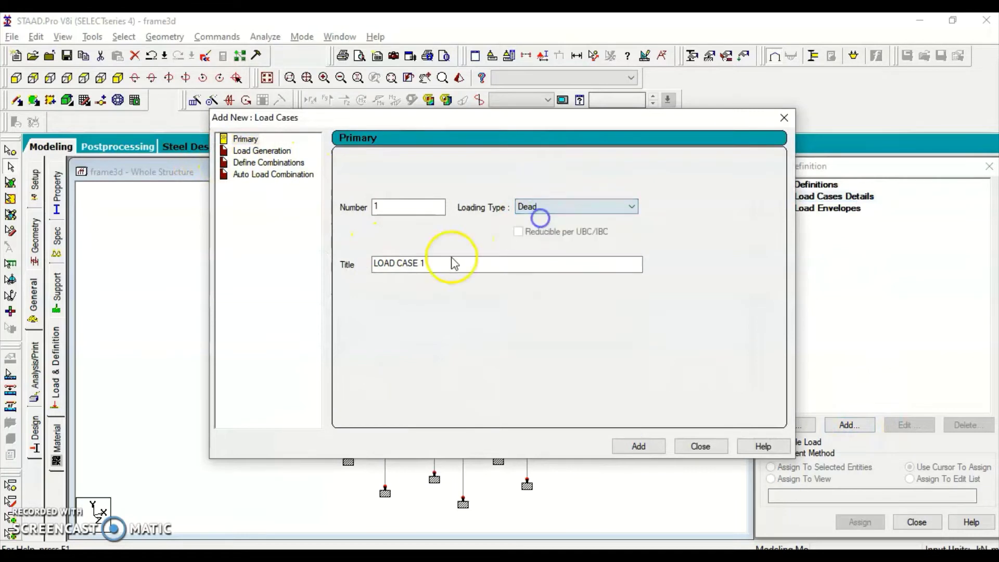
pyautogui.moveTo(451, 264); pyautogui.dragTo(352, 271)
pyautogui.write('DEAD')
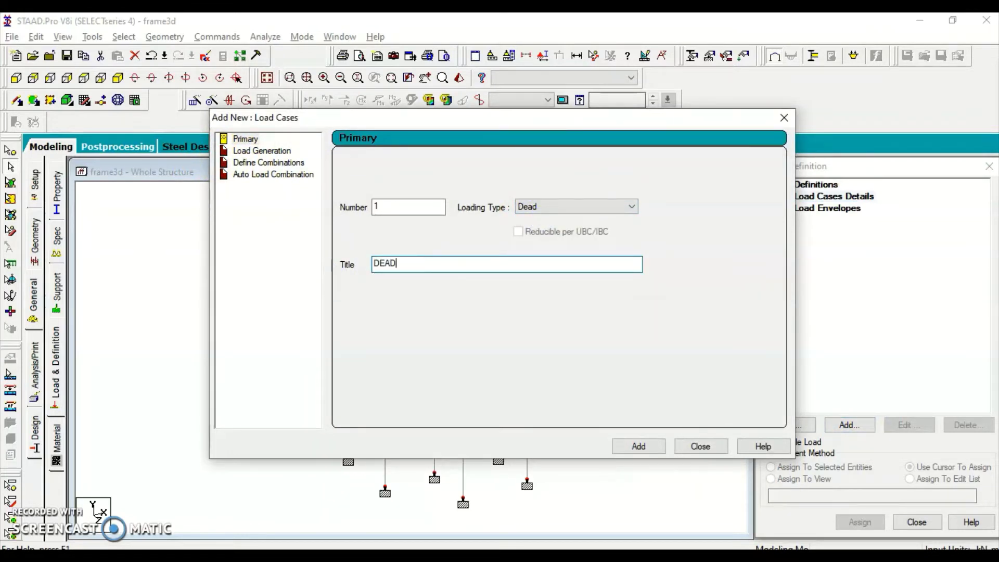
pyautogui.click(638, 446)
# Step: Add primary load case 2 with loading type Live and the title LIVE, and finish adding load cases
pyautogui.click(572, 208)
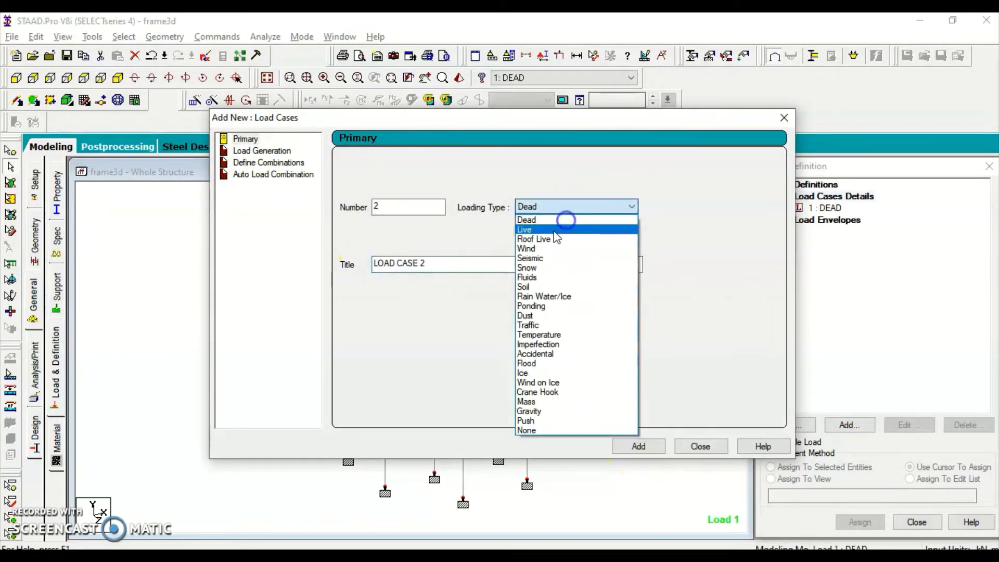
pyautogui.click(552, 230)
pyautogui.moveTo(451, 266); pyautogui.dragTo(283, 268)
pyautogui.write('LIVE')
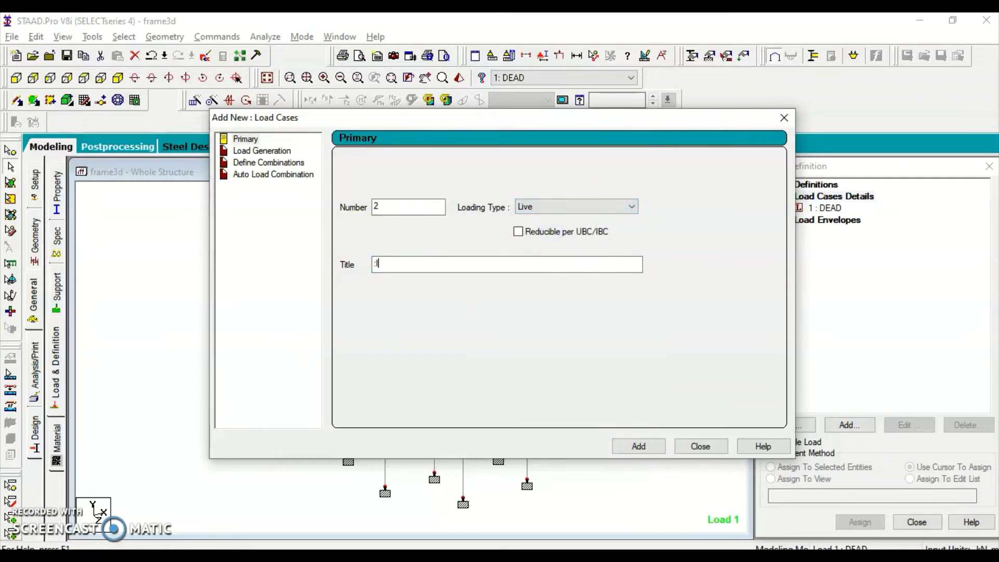
pyautogui.click(638, 446)
pyautogui.click(784, 118)
# Step: Add a selfweight load in the Y direction with factor -1 to the DEAD load case
pyautogui.click(828, 208)
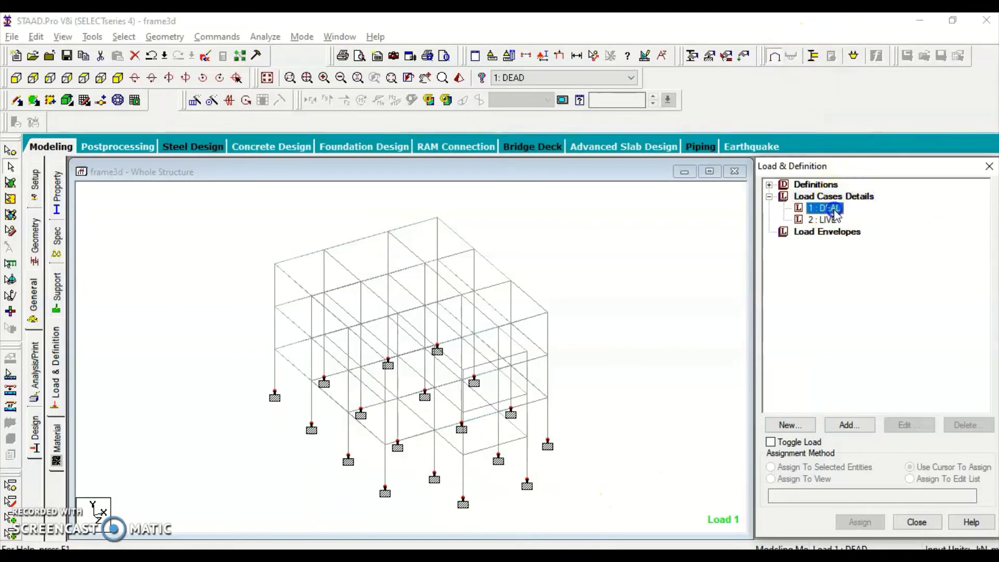
pyautogui.click(851, 430)
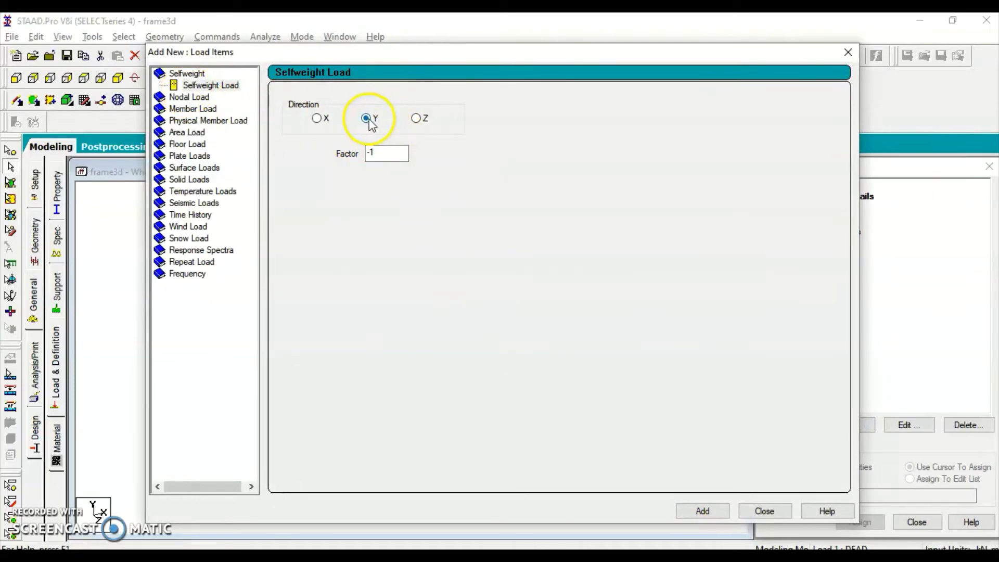
pyautogui.click(697, 510)
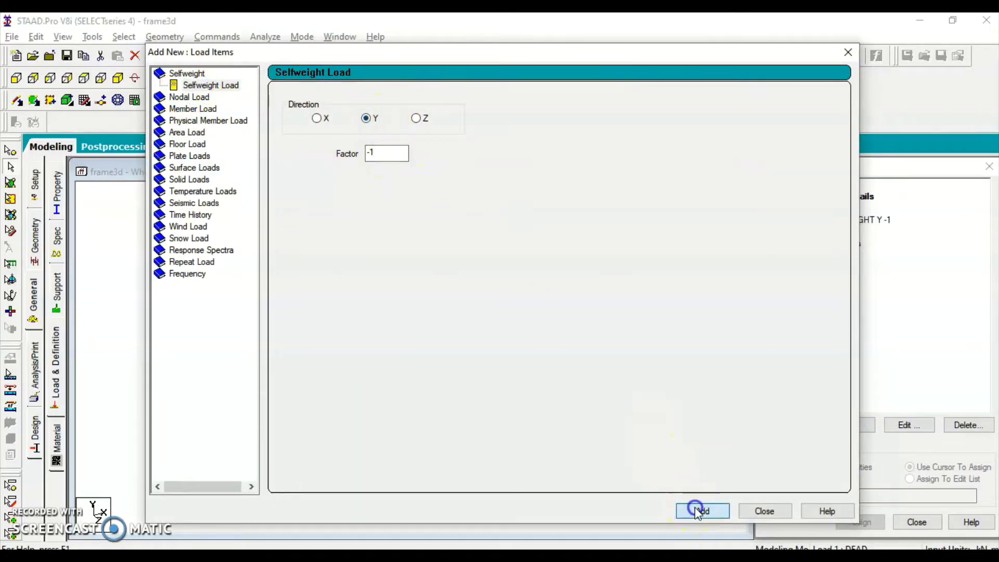
pyautogui.moveTo(713, 52); pyautogui.dragTo(563, 54)
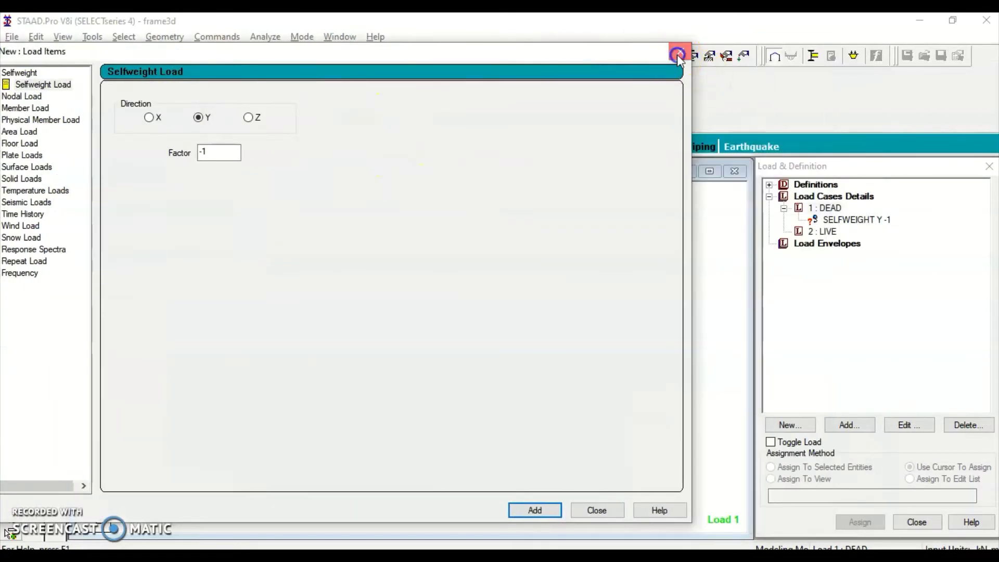
pyautogui.click(677, 54)
# Step: Add a Global Y floor load of -3 kN/m2 over the Y range 3 to 9 m to the LIVE case, and display it
pyautogui.click(827, 231)
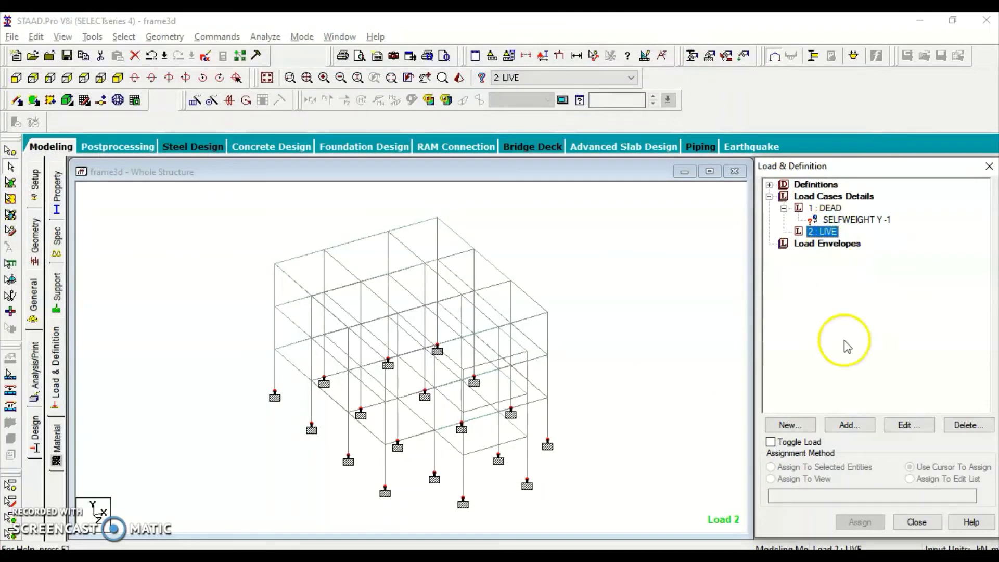
pyautogui.click(858, 424)
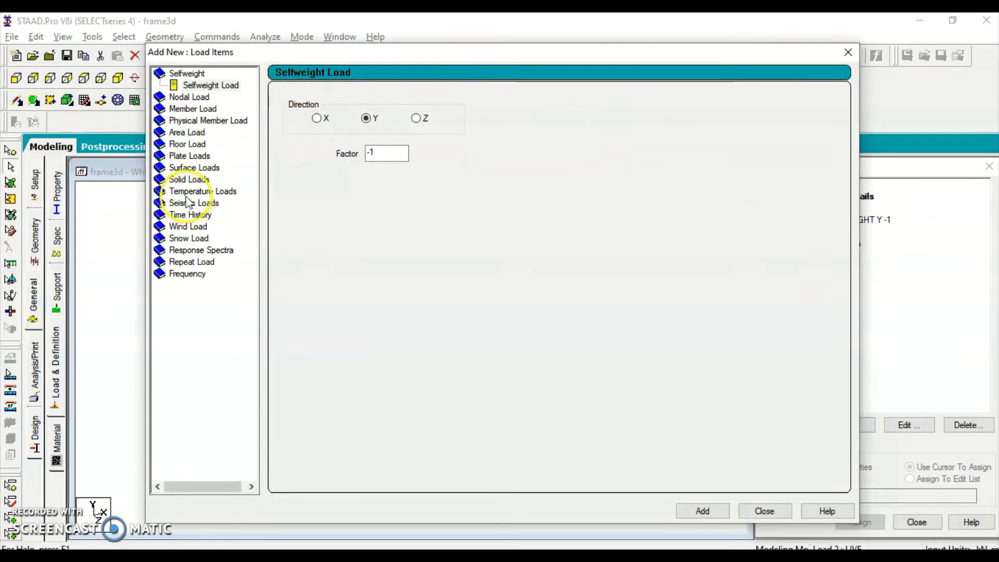
pyautogui.click(196, 145)
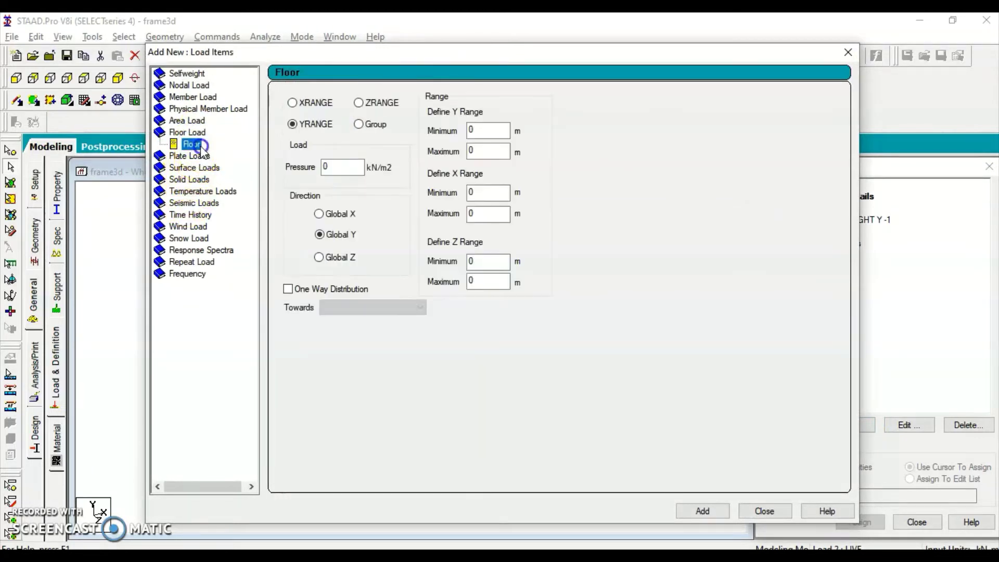
pyautogui.click(362, 167)
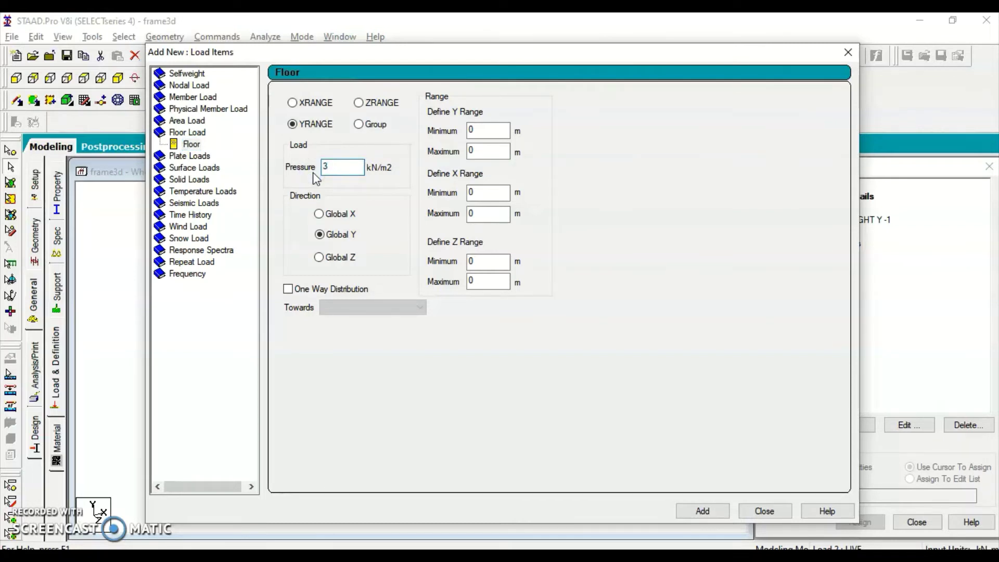
pyautogui.press('BackSpace')
pyautogui.write('-3')
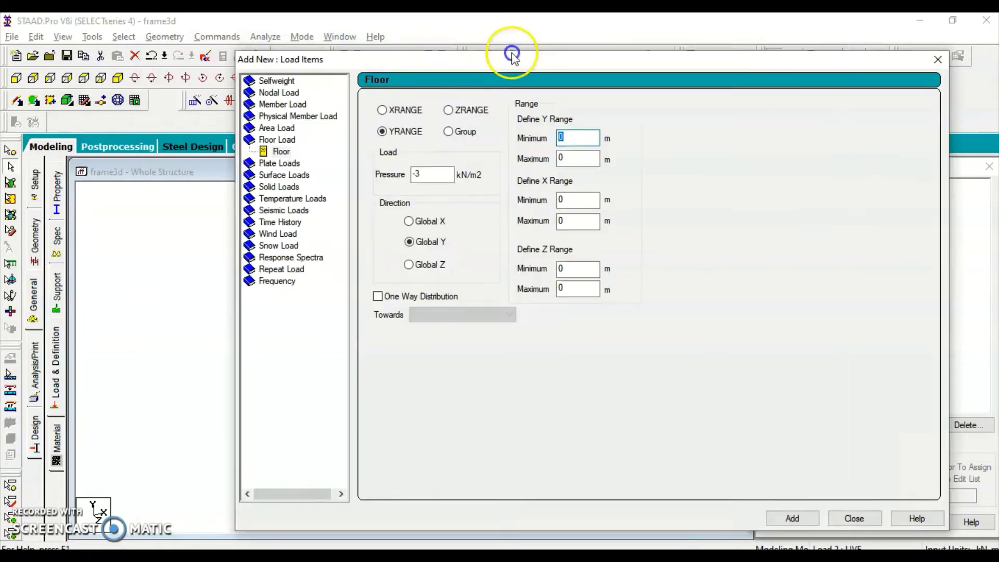
pyautogui.moveTo(514, 50); pyautogui.dragTo(781, 56)
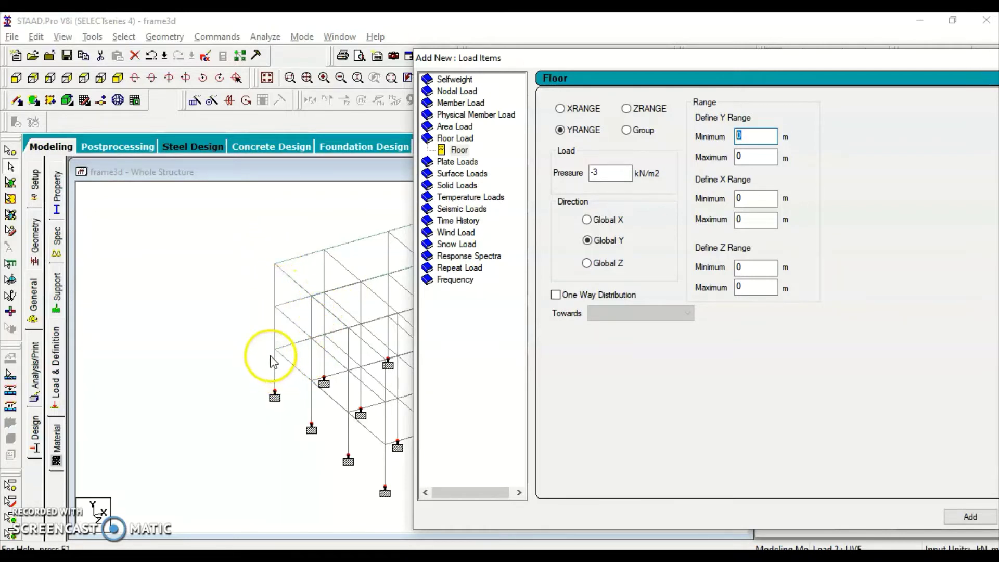
pyautogui.click(715, 156)
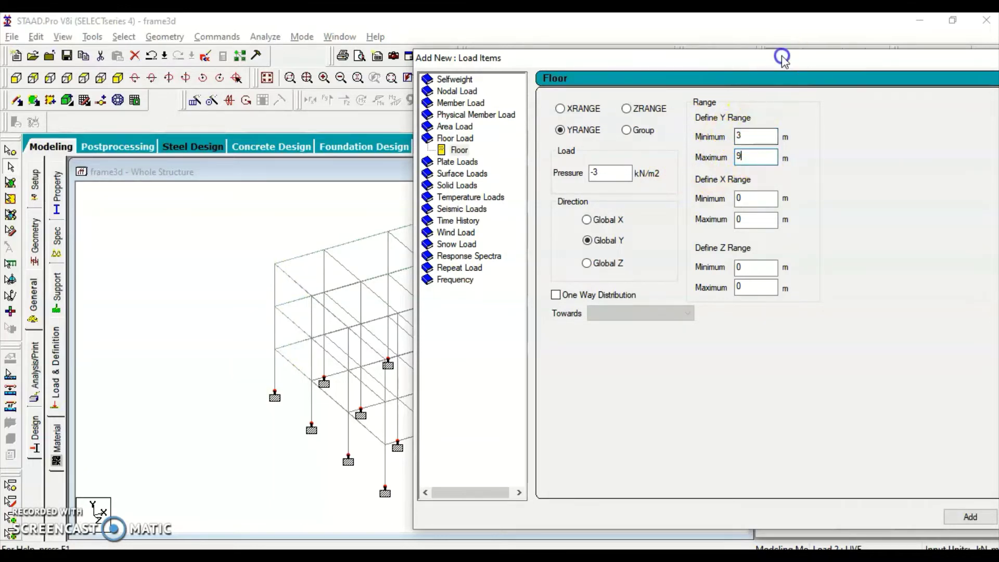
pyautogui.moveTo(781, 58); pyautogui.dragTo(497, 33)
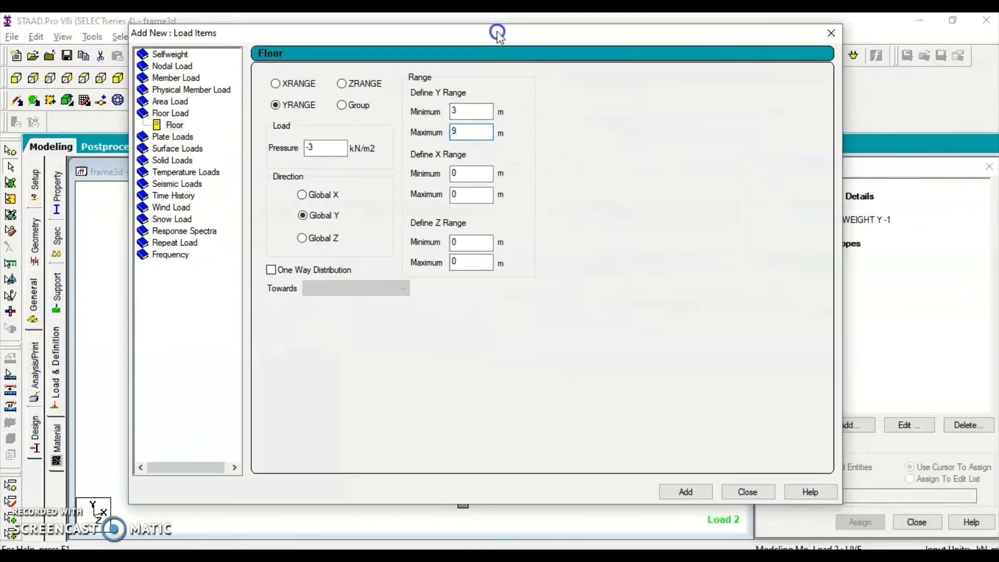
pyautogui.click(688, 492)
pyautogui.click(832, 33)
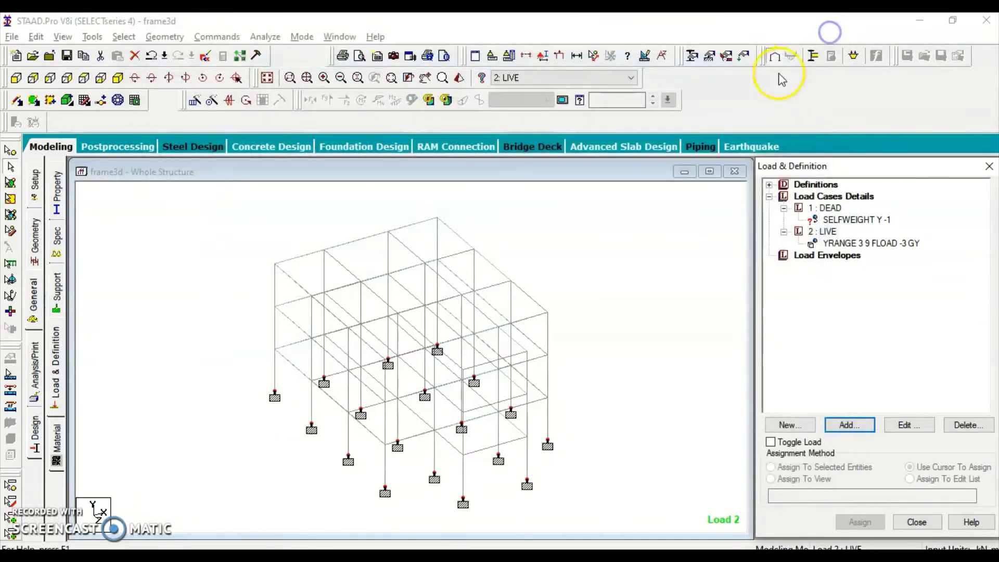
pyautogui.click(827, 245)
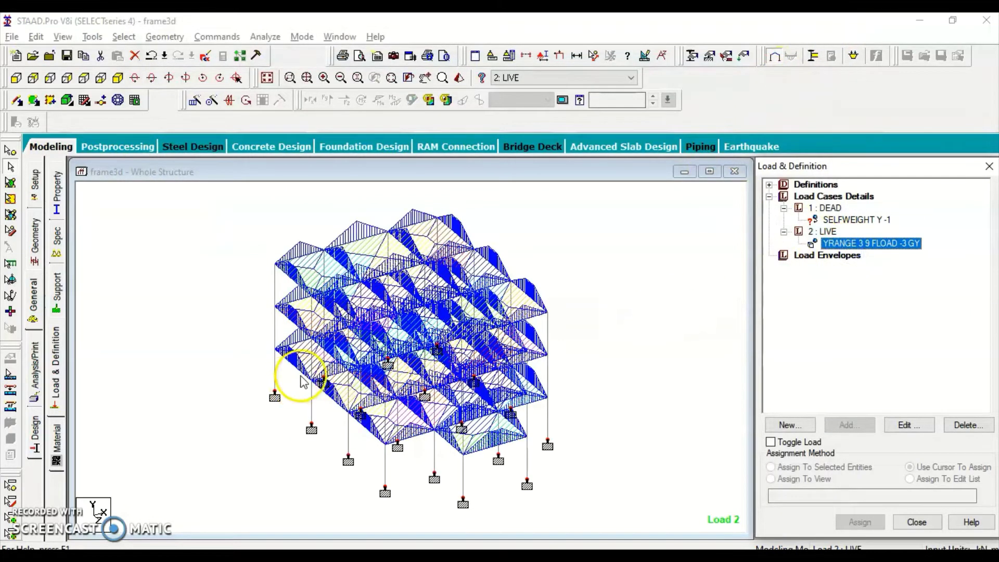
# Step: Assign the selfweight load to the whole structure using the Assign To View method
pyautogui.click(842, 219)
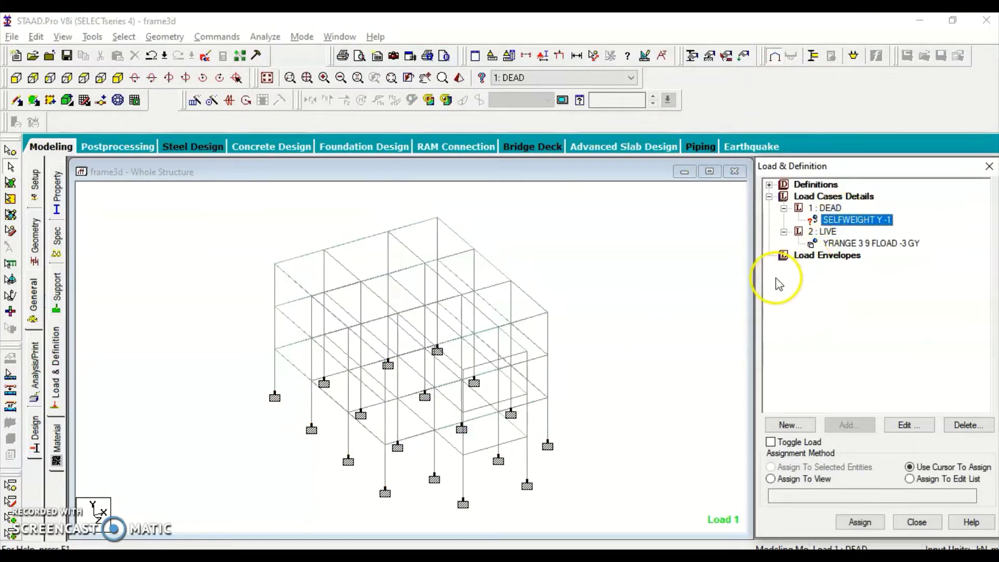
pyautogui.click(773, 478)
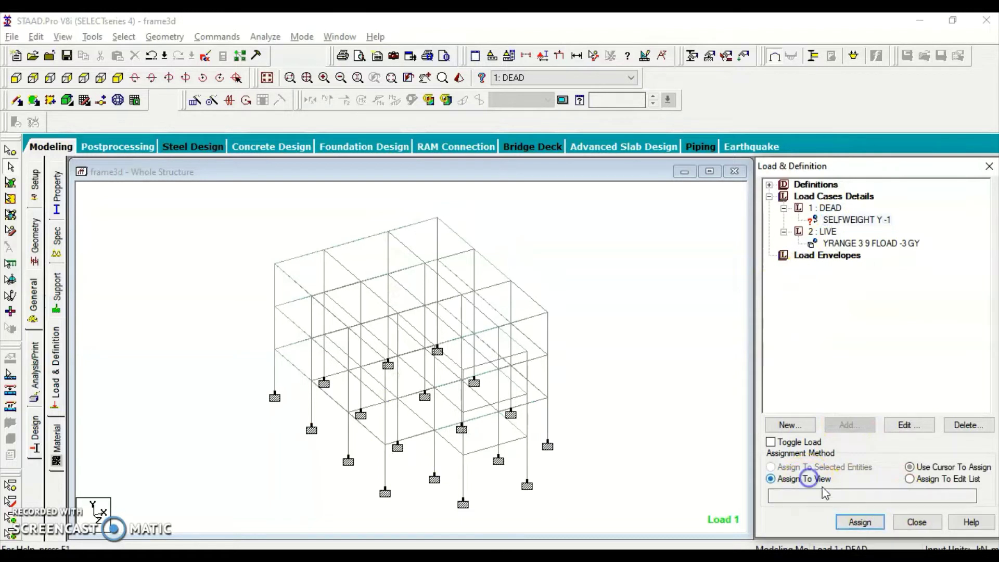
pyautogui.click(858, 521)
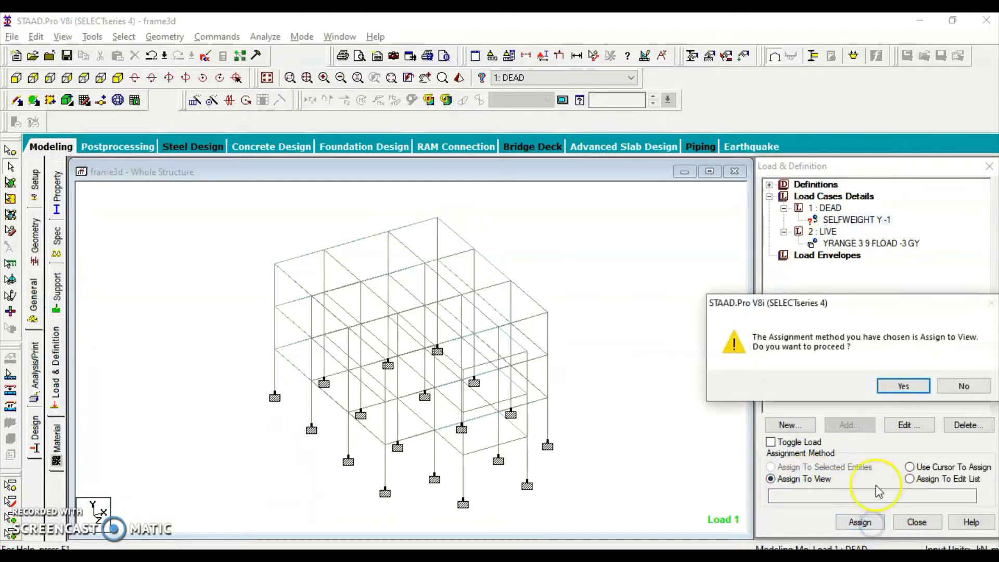
pyautogui.click(903, 386)
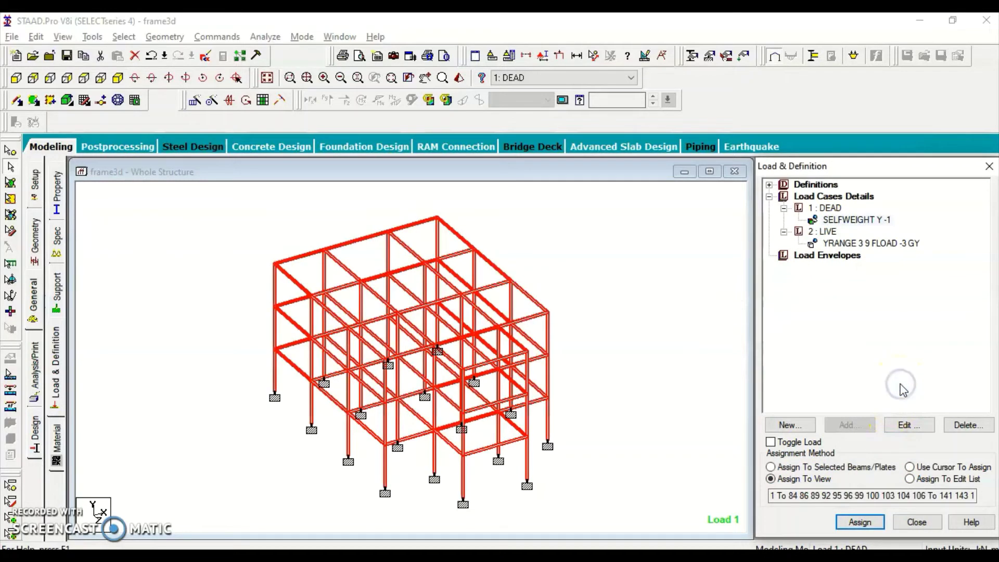
# Step: Start defining normal load combination 3 named 1.2D+1.6LL, letting auto save store the file
pyautogui.click(831, 198)
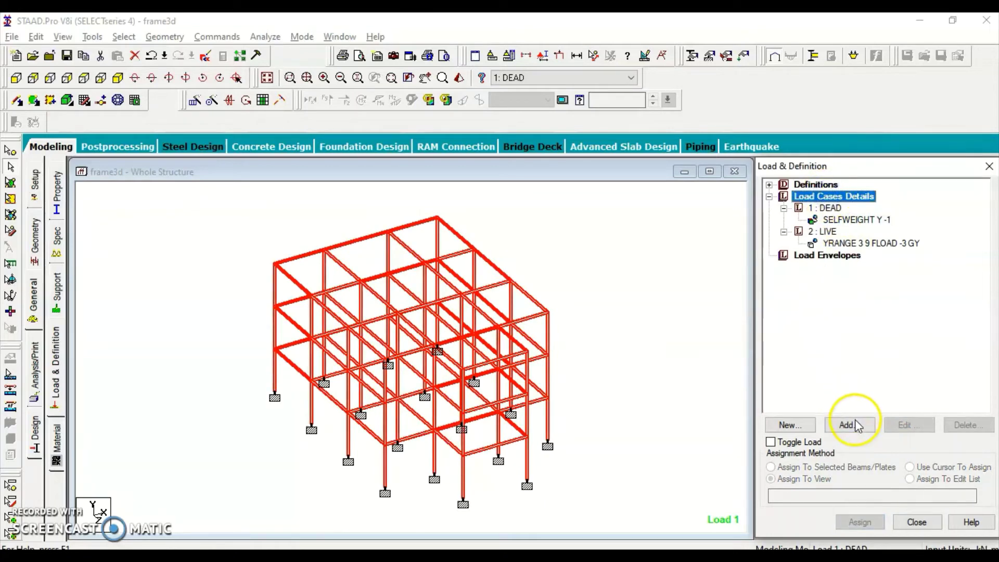
pyautogui.click(848, 425)
pyautogui.click(269, 163)
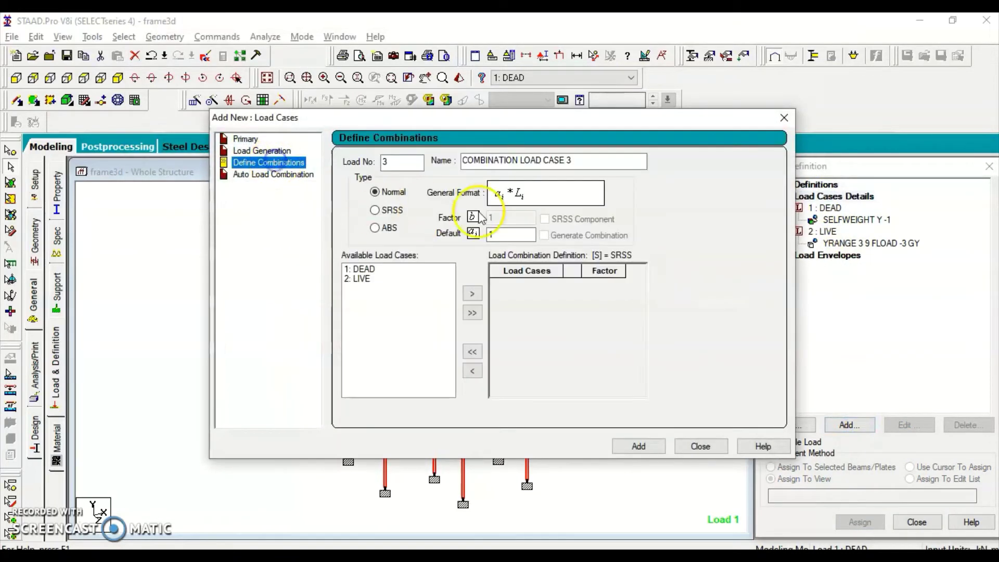
pyautogui.write('1.2')
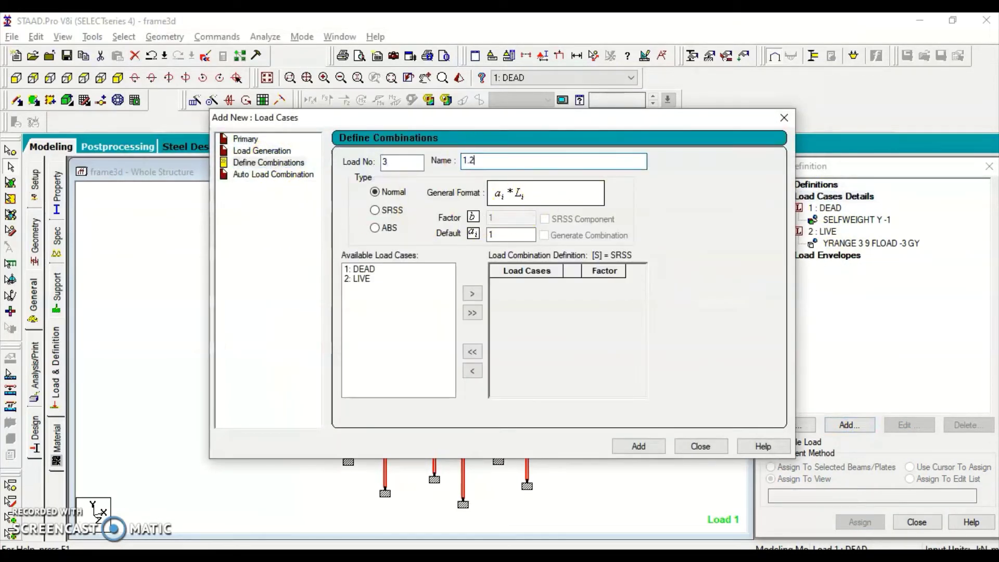
pyautogui.write('D')
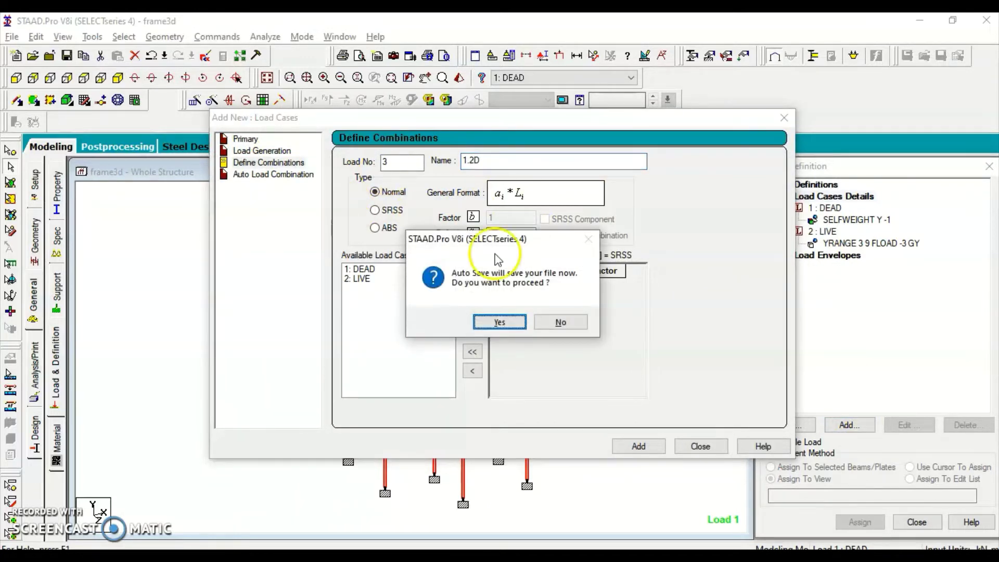
pyautogui.click(500, 322)
pyautogui.click(413, 309)
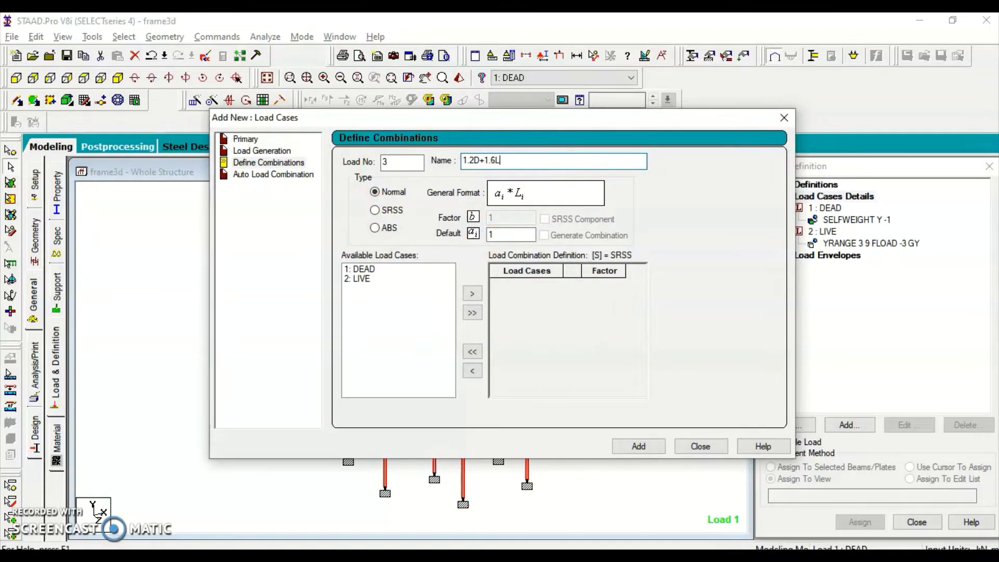
# Step: Include DEAD with factor 1.2 and LIVE with factor 1.6 in the combination, add it and finish adding load cases
pyautogui.click(361, 268)
pyautogui.keyDown('shift'); pyautogui.click(361, 279); pyautogui.keyUp('shift')
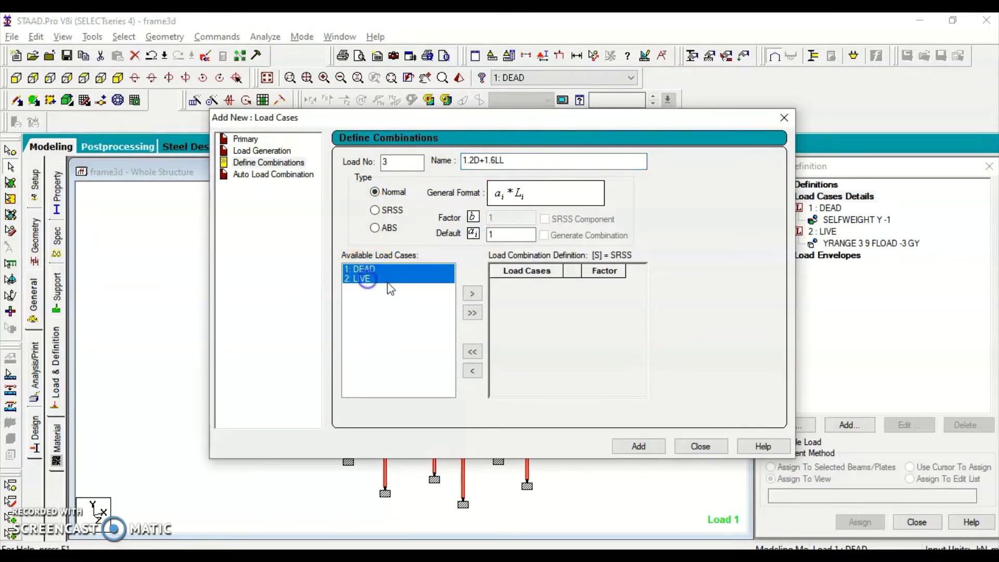
pyautogui.click(472, 313)
pyautogui.click(604, 286)
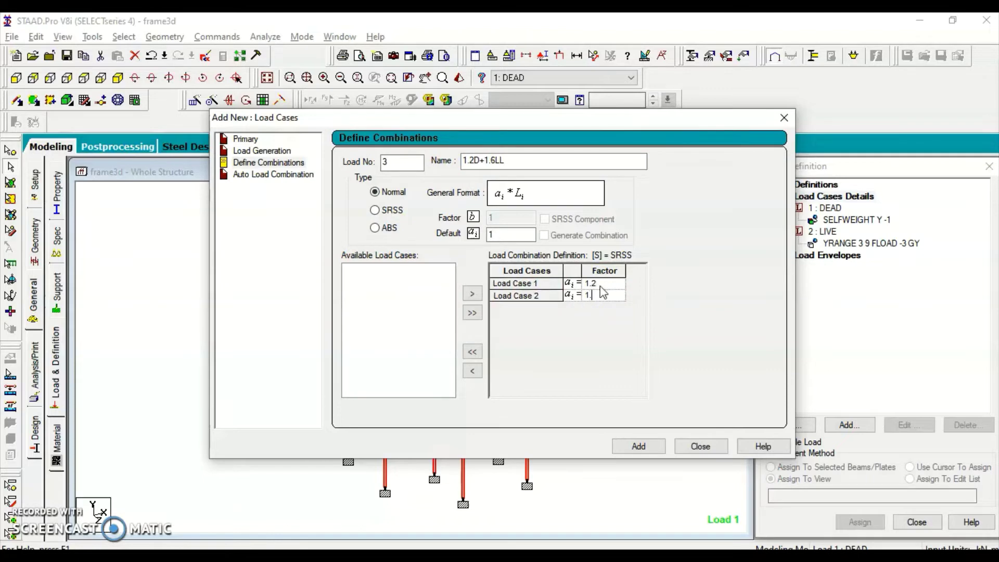
pyautogui.click(640, 447)
pyautogui.click(699, 447)
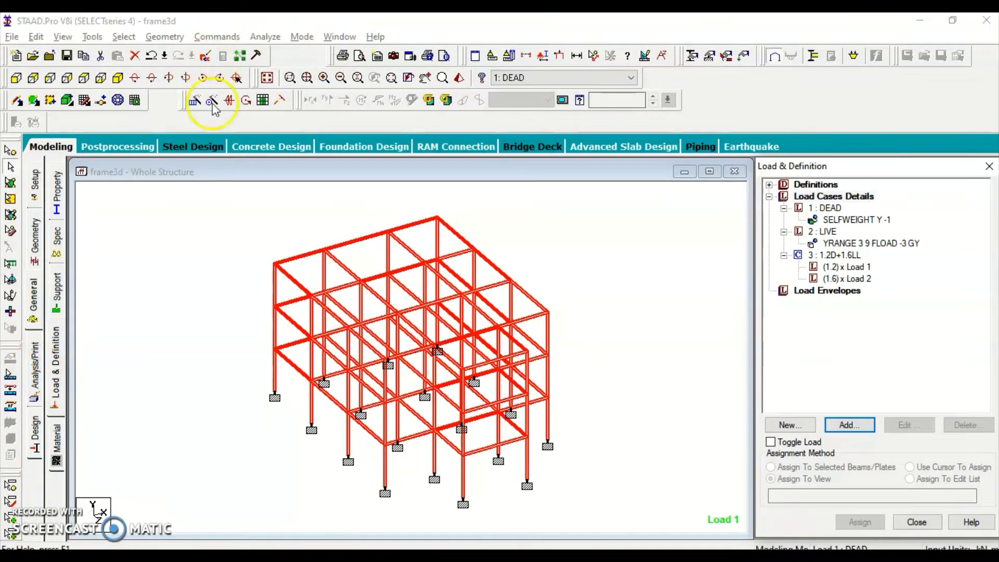
# Step: Add a Perform Analysis command with the No Print option
pyautogui.click(36, 377)
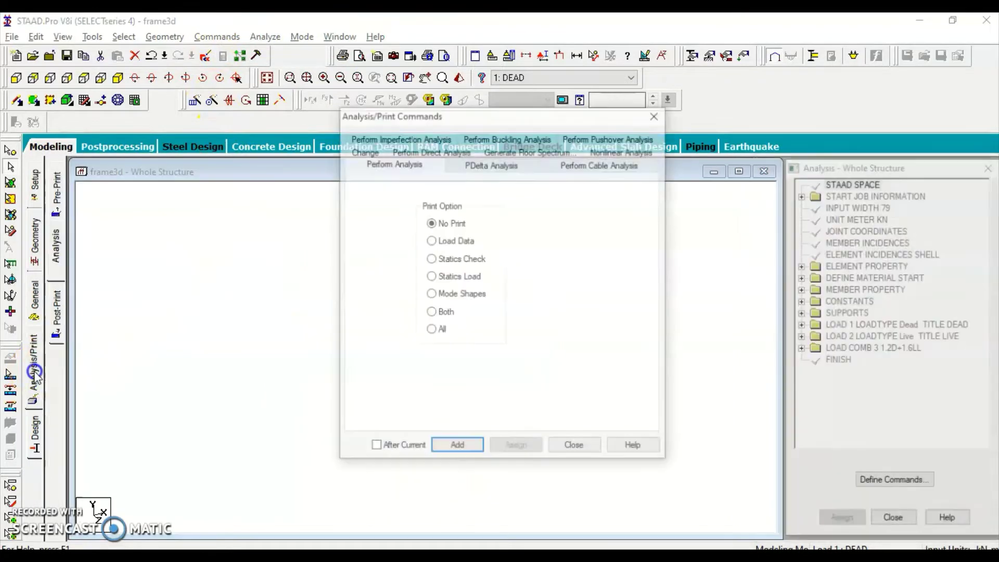
pyautogui.click(452, 461)
pyautogui.click(658, 114)
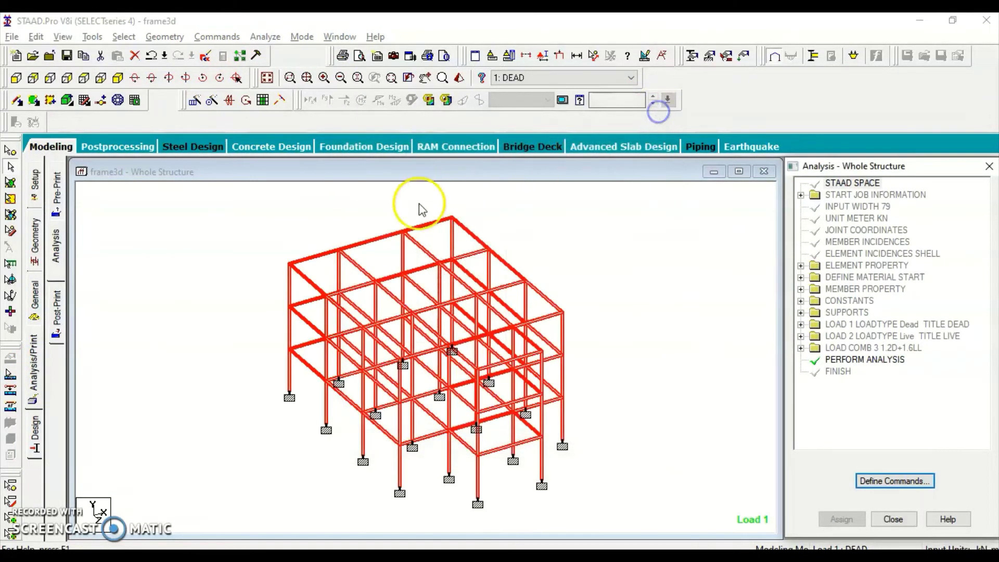
# Step: Run the analysis and go to post-processing mode with the DEAD, LIVE and 1.2D+1.6LL cases selected for results
pyautogui.click(265, 38)
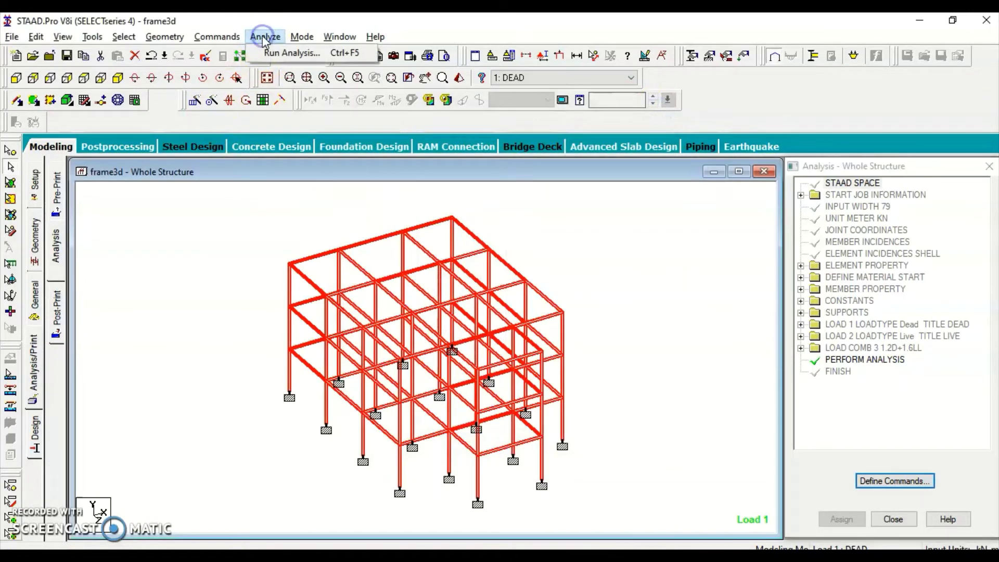
pyautogui.click(268, 52)
pyautogui.click(395, 308)
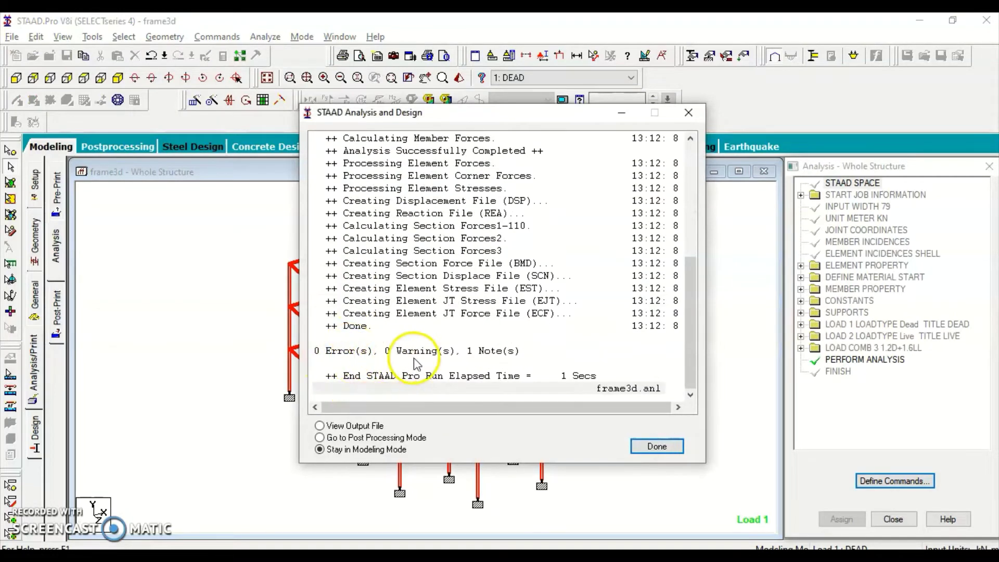
pyautogui.click(381, 438)
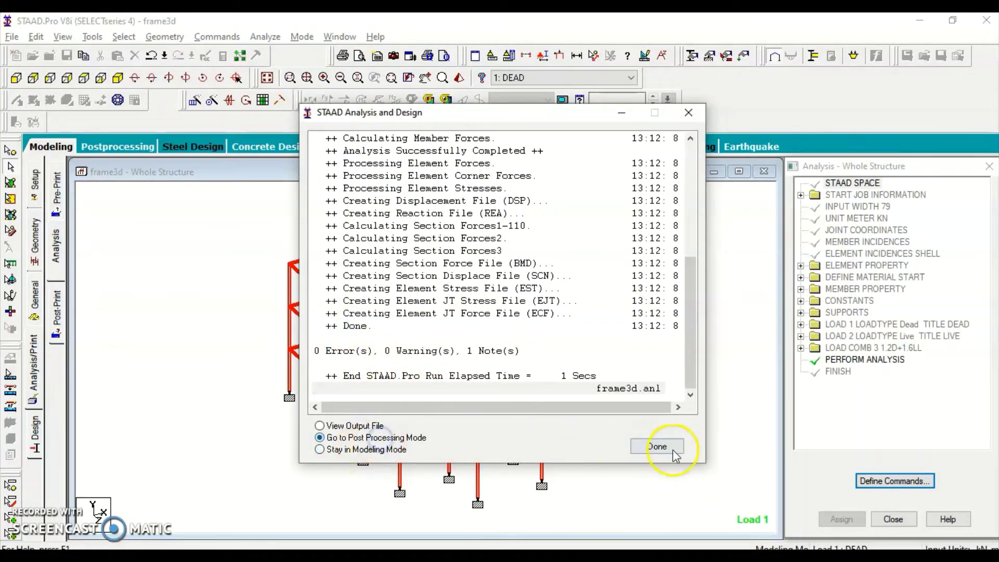
pyautogui.click(657, 446)
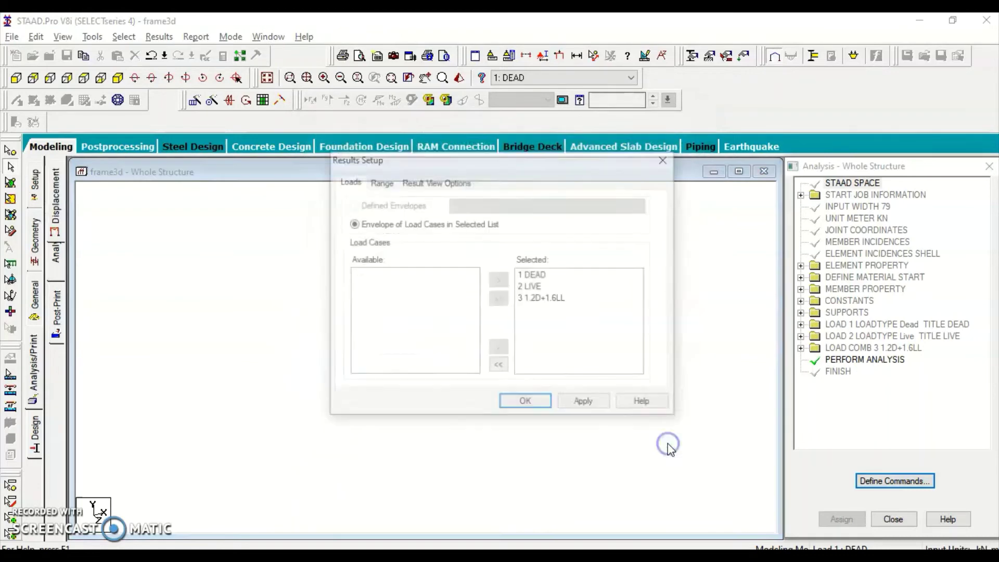
pyautogui.click(527, 403)
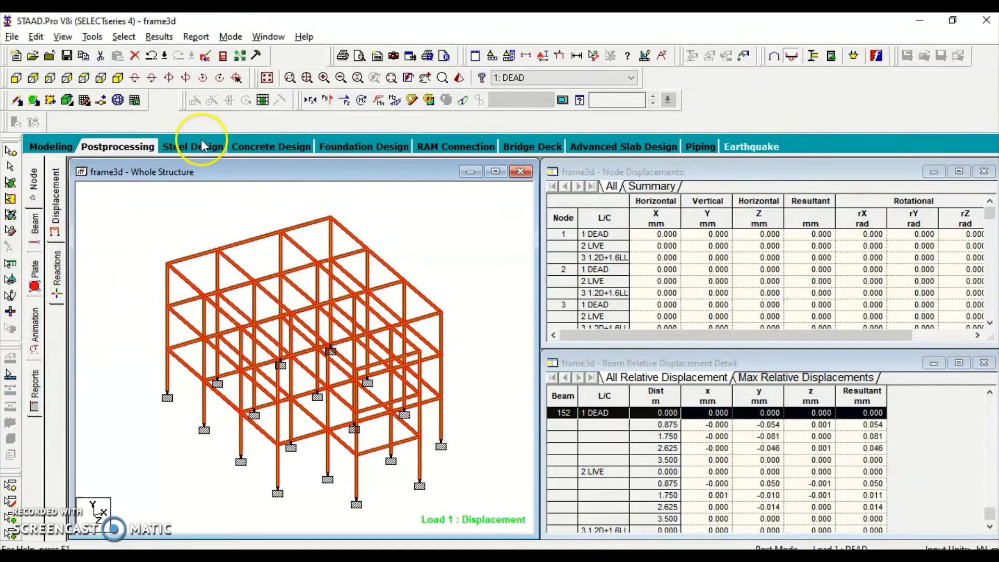
# Step: Display the frame's axial force, shear Y and bending Z diagrams in turn for the DEAD load case
pyautogui.click(313, 101)
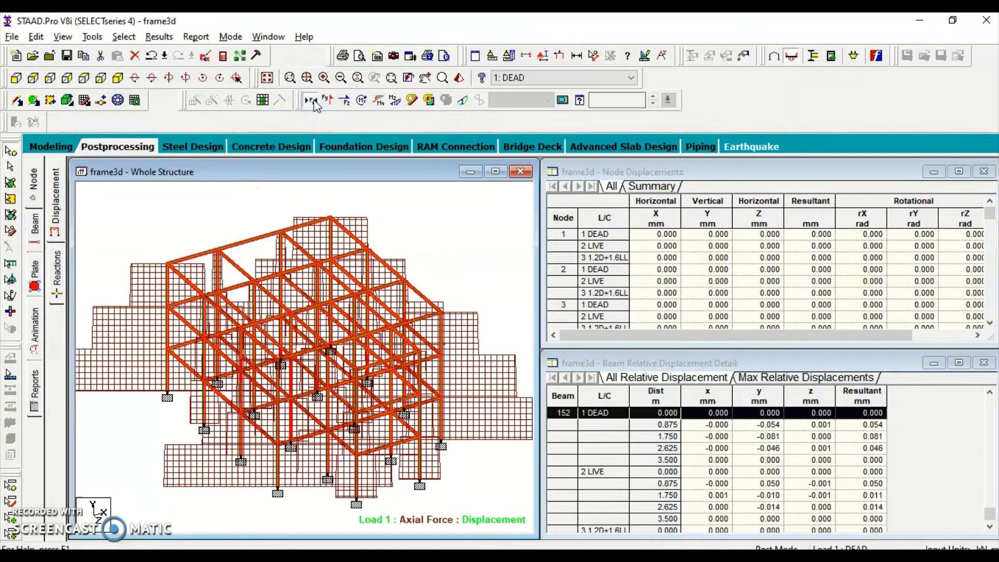
pyautogui.click(313, 101)
pyautogui.click(328, 101)
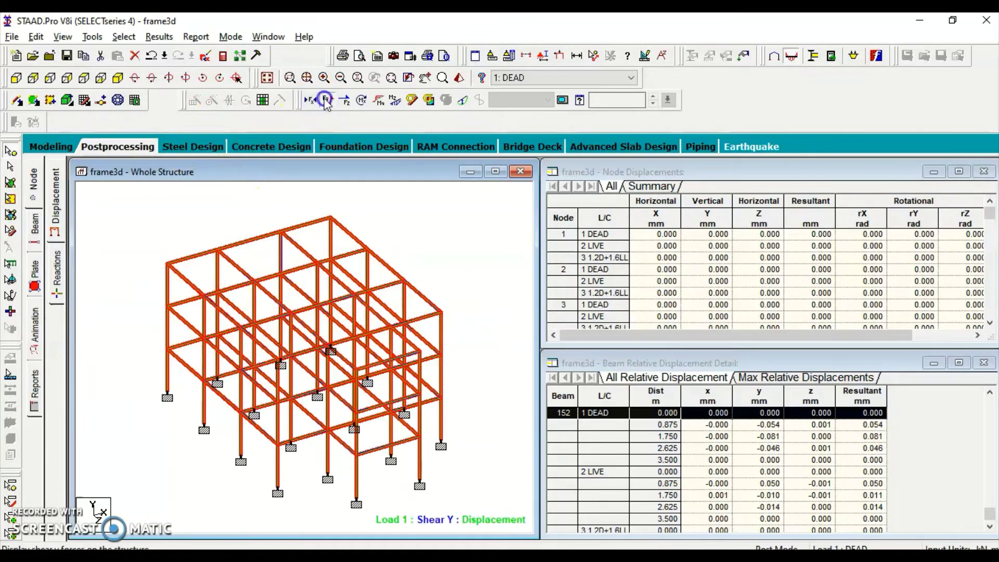
pyautogui.click(394, 101)
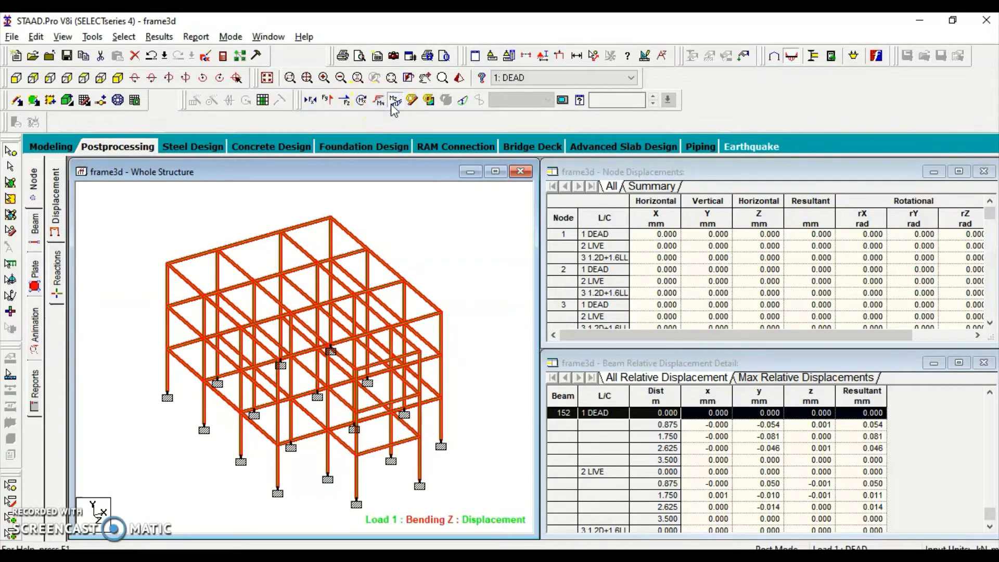
pyautogui.click(441, 259)
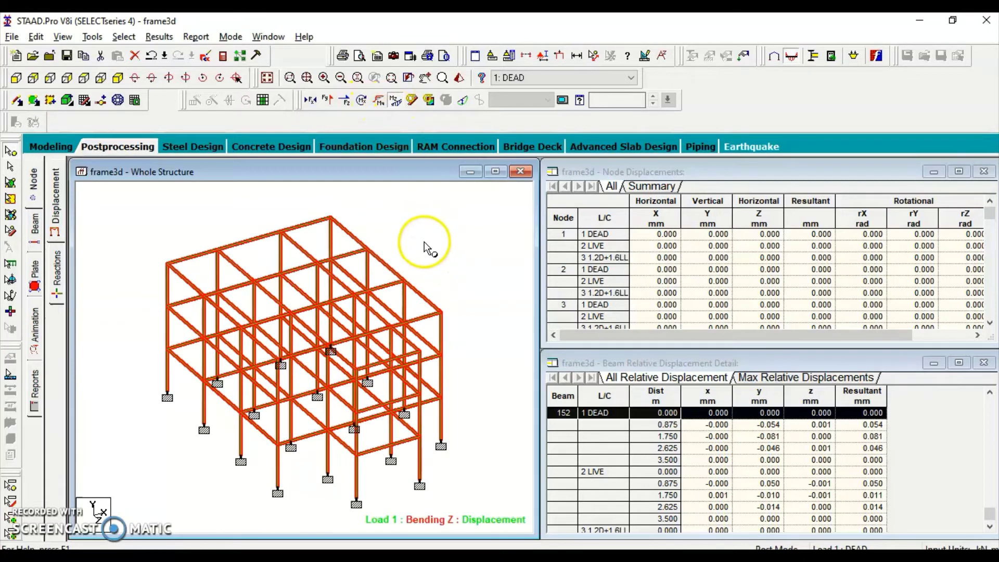
# Step: Compare the bending Y, shear Y and axial force diagrams for the DEAD load case, switching each one off again
pyautogui.click(380, 100)
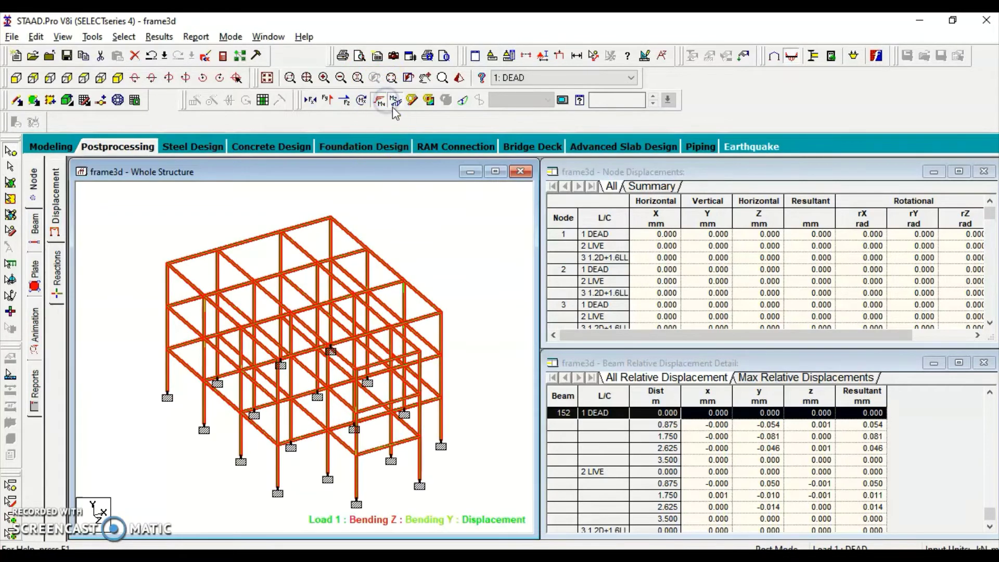
pyautogui.click(395, 101)
pyautogui.click(379, 100)
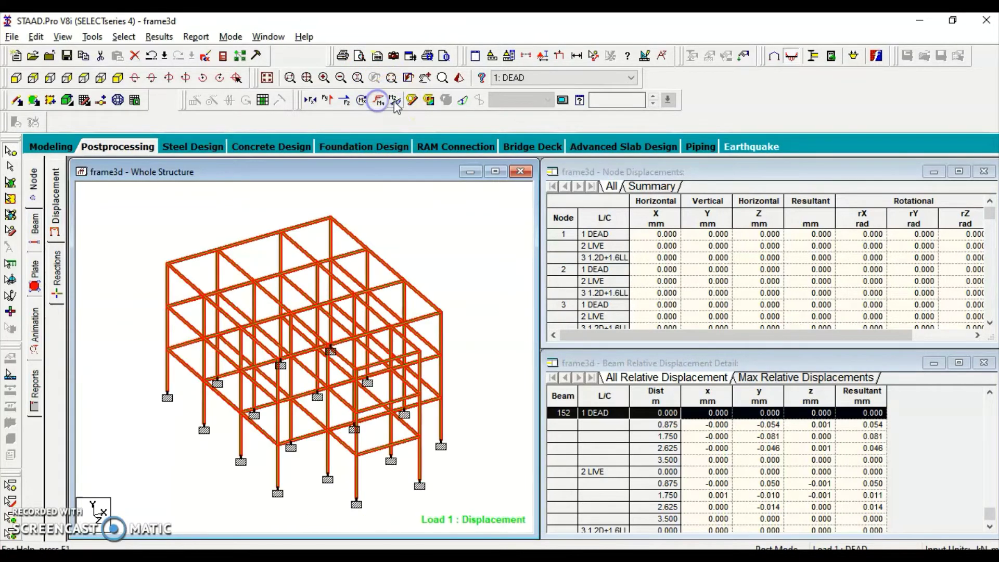
pyautogui.click(327, 100)
pyautogui.click(310, 100)
pyautogui.click(327, 100)
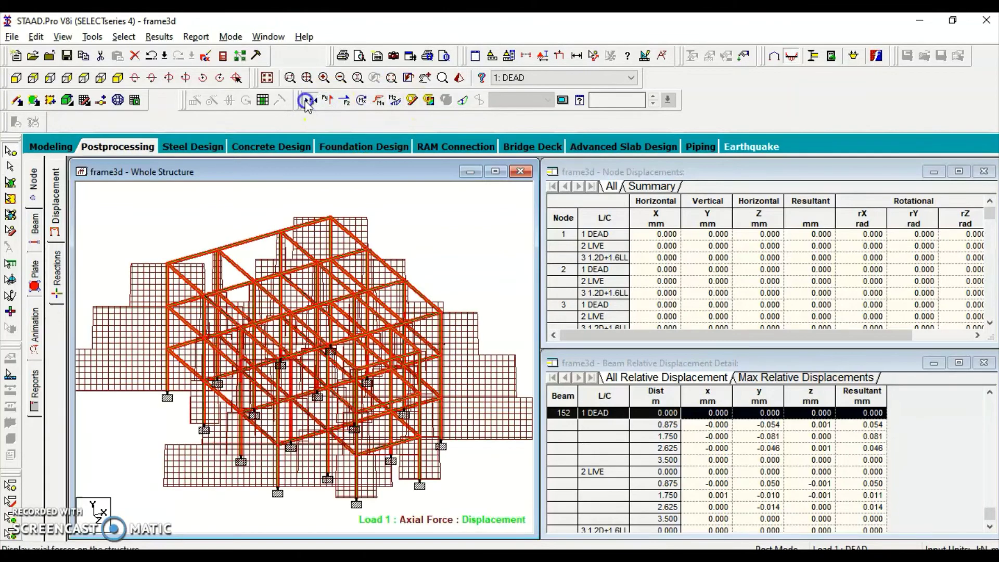
pyautogui.click(309, 100)
# Step: Show the bending Z diagram for the LIVE load case and for the 1.2D+1.6LL combination
pyautogui.click(395, 100)
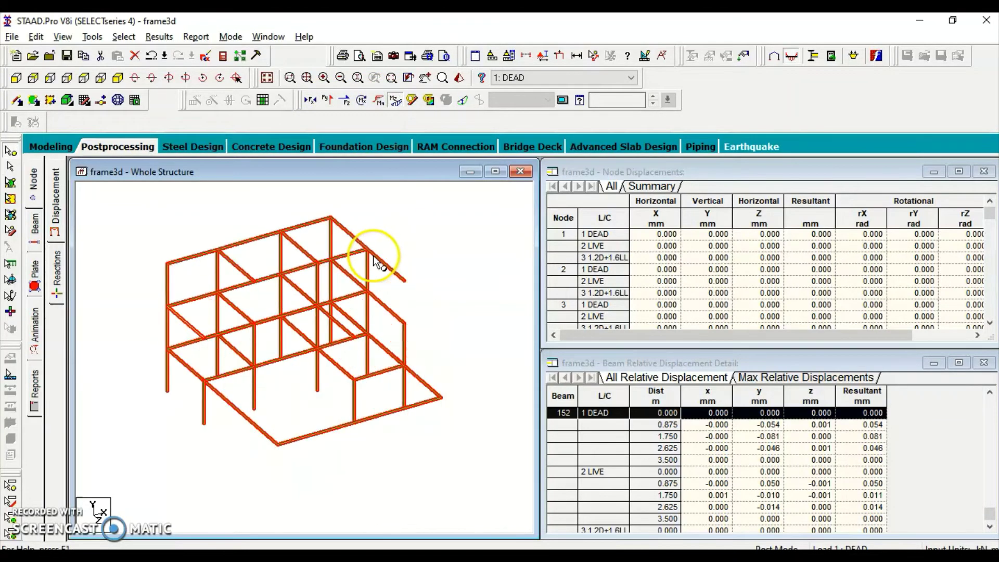
pyautogui.click(540, 76)
pyautogui.click(540, 100)
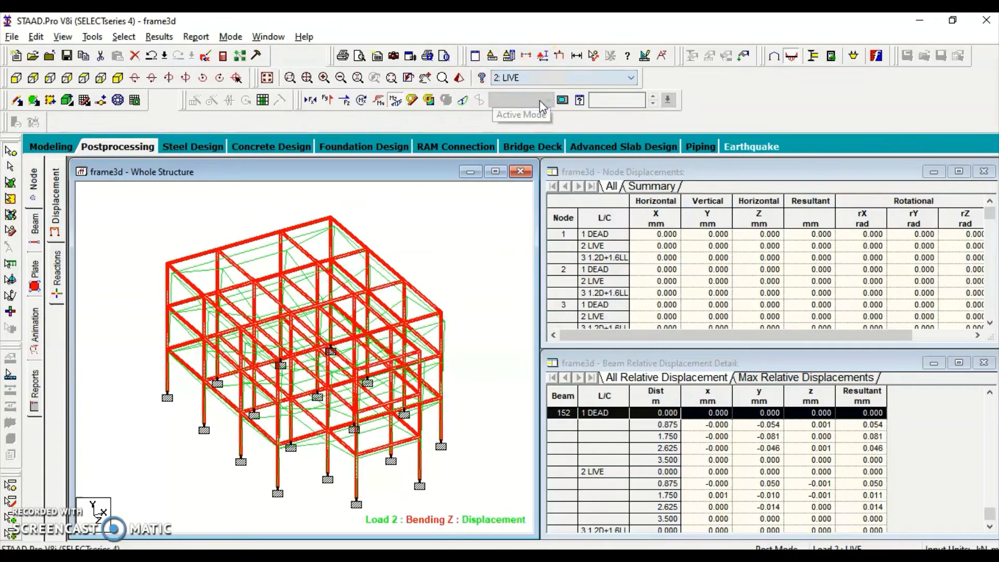
pyautogui.click(560, 83)
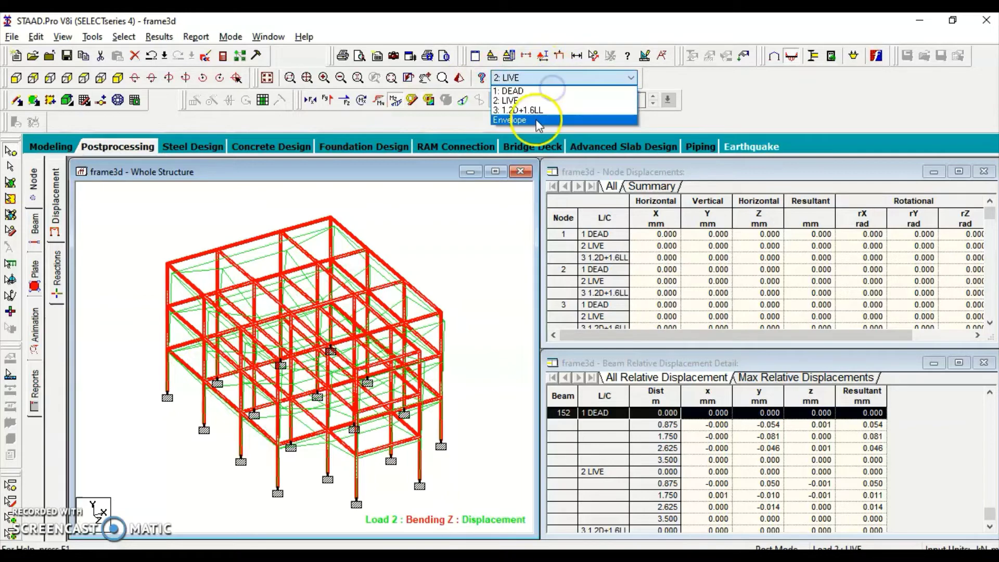
pyautogui.click(539, 110)
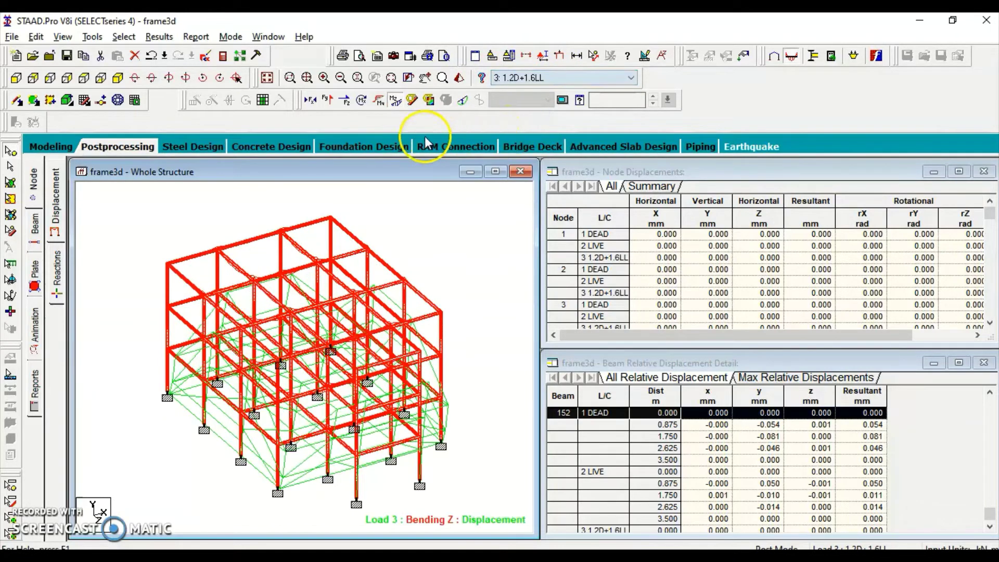
# Step: View the torsion diagram and the curved section displacement of the frame for the 1.2D+1.6LL combination
pyautogui.click(362, 101)
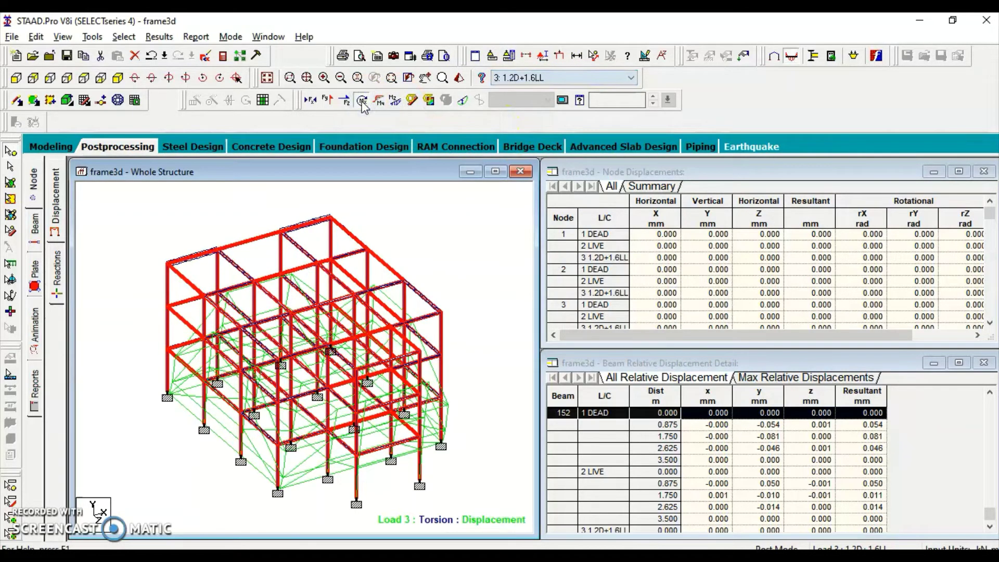
pyautogui.click(378, 101)
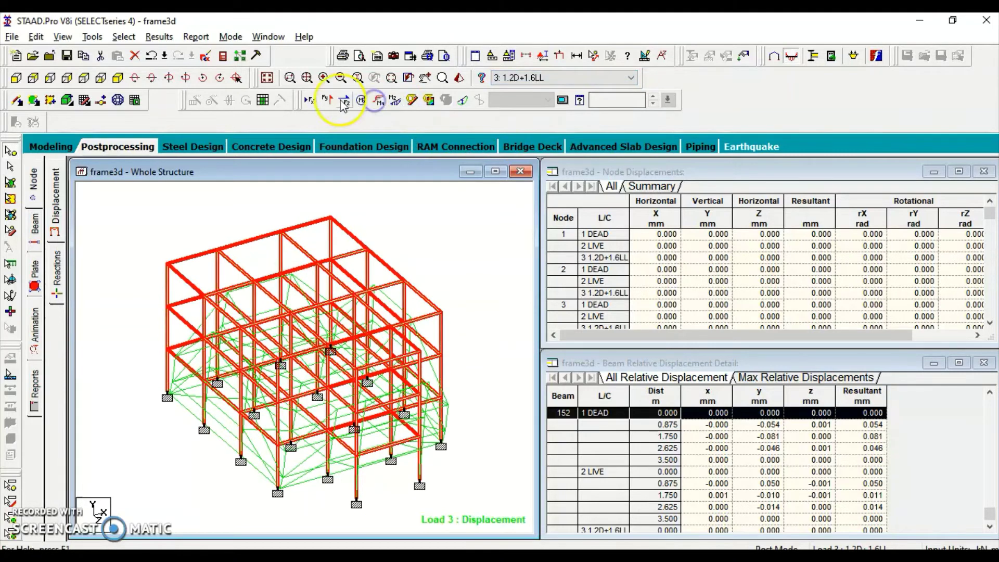
pyautogui.click(456, 101)
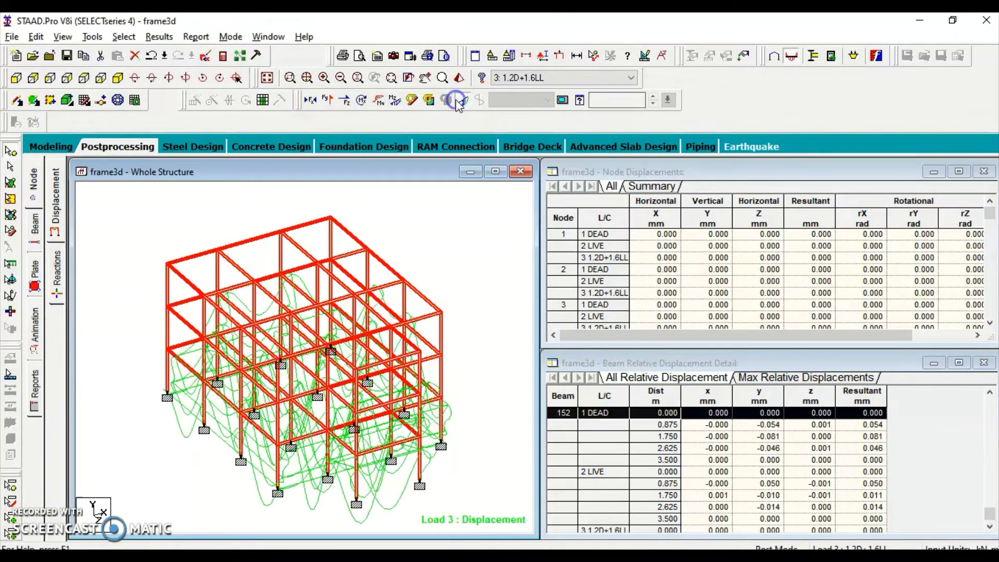
pyautogui.click(152, 205)
pyautogui.scroll(-2, 320, 276)
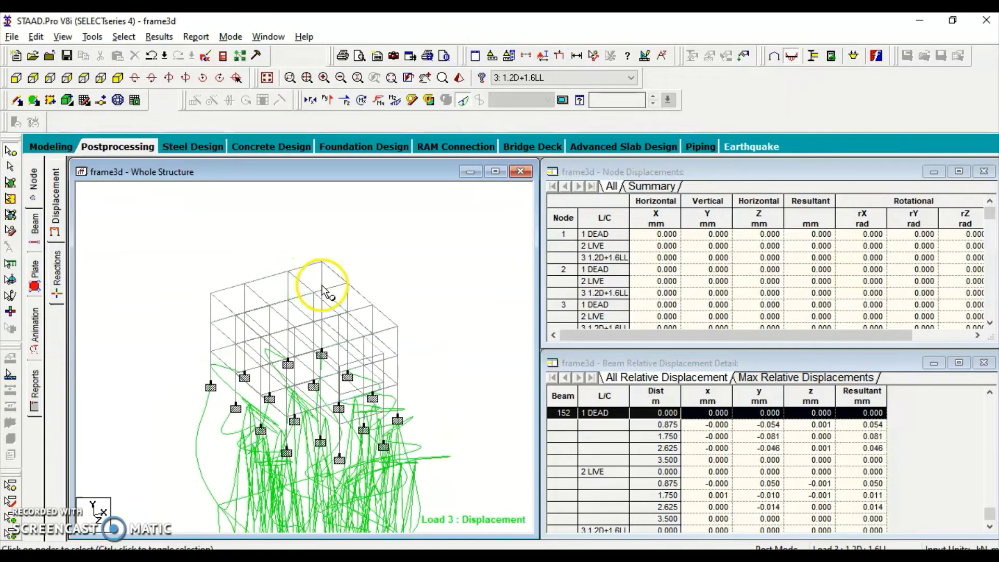
pyautogui.scroll(4, 323, 295)
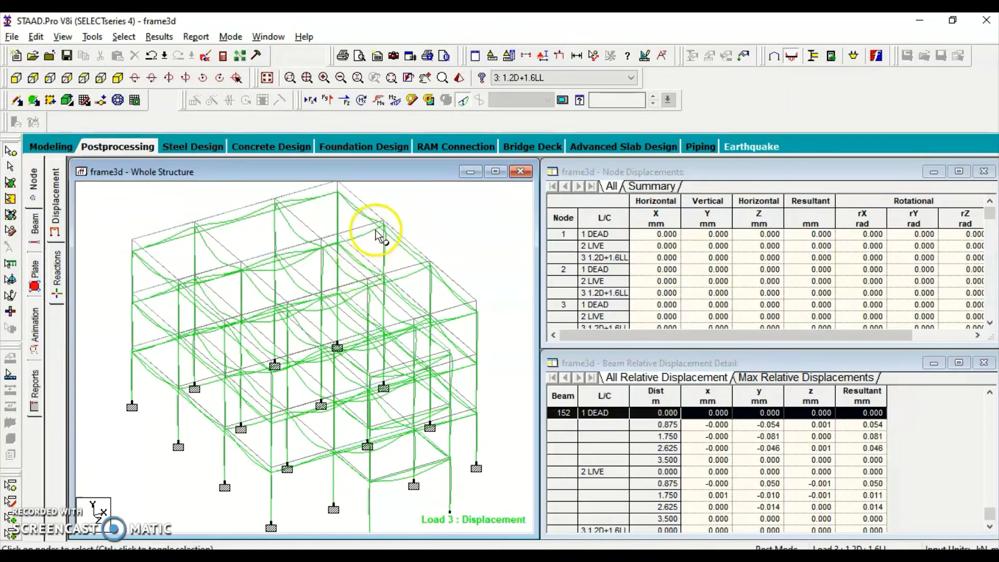
# Step: Review the shear and bending, deflection and section property data of the top-storey corner beam, beam 7
pyautogui.doubleClick(166, 238)
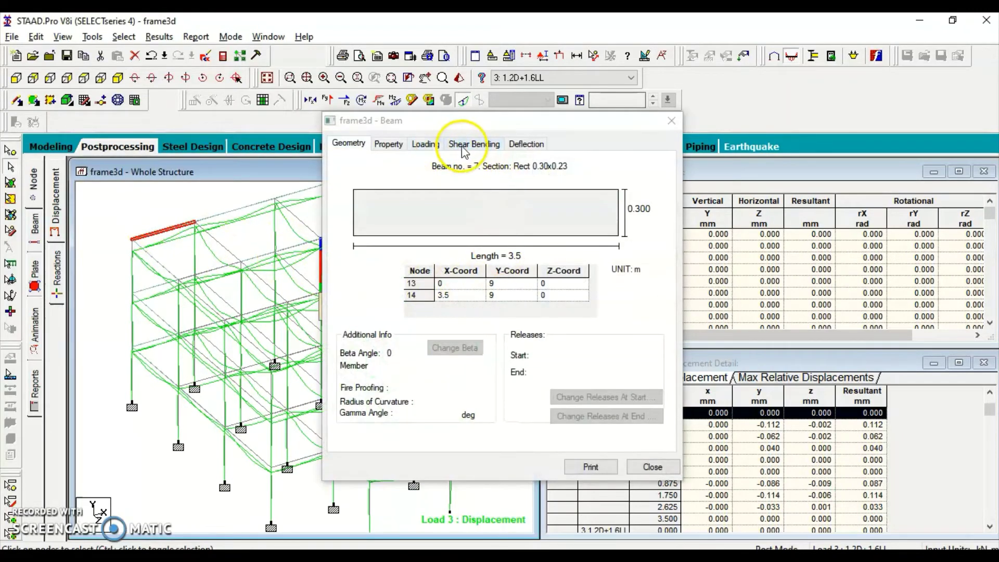
pyautogui.click(475, 146)
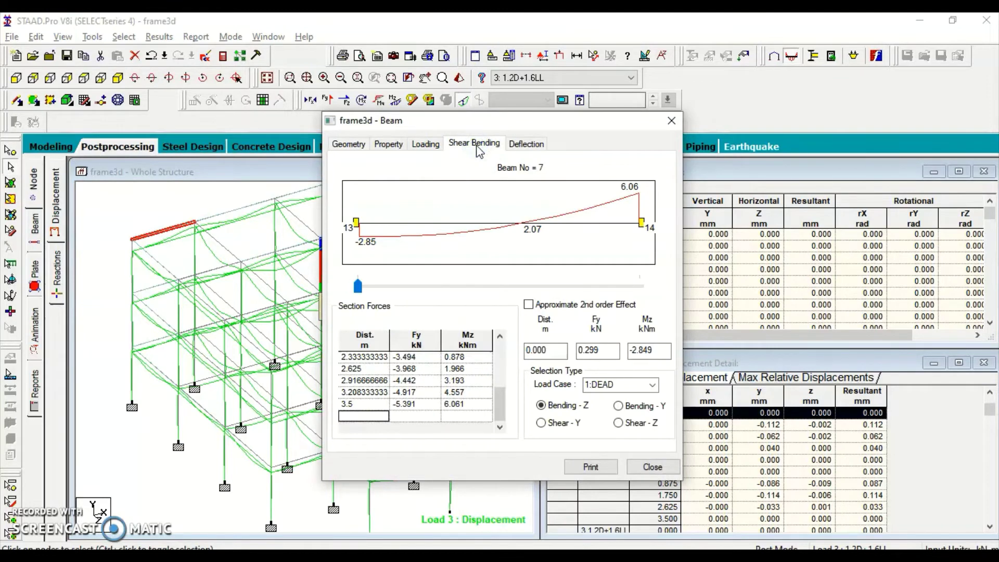
pyautogui.click(523, 145)
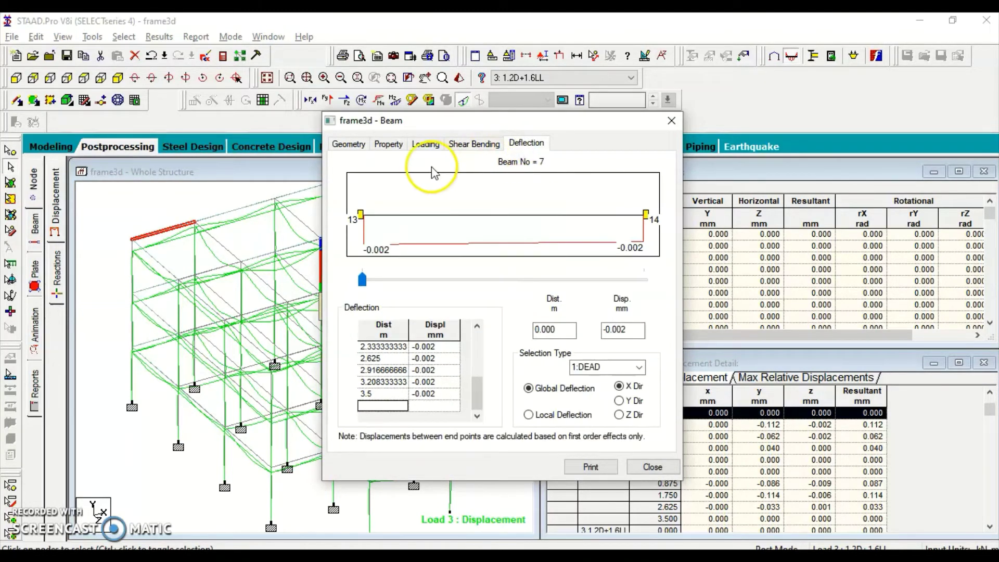
pyautogui.click(389, 145)
pyautogui.click(671, 120)
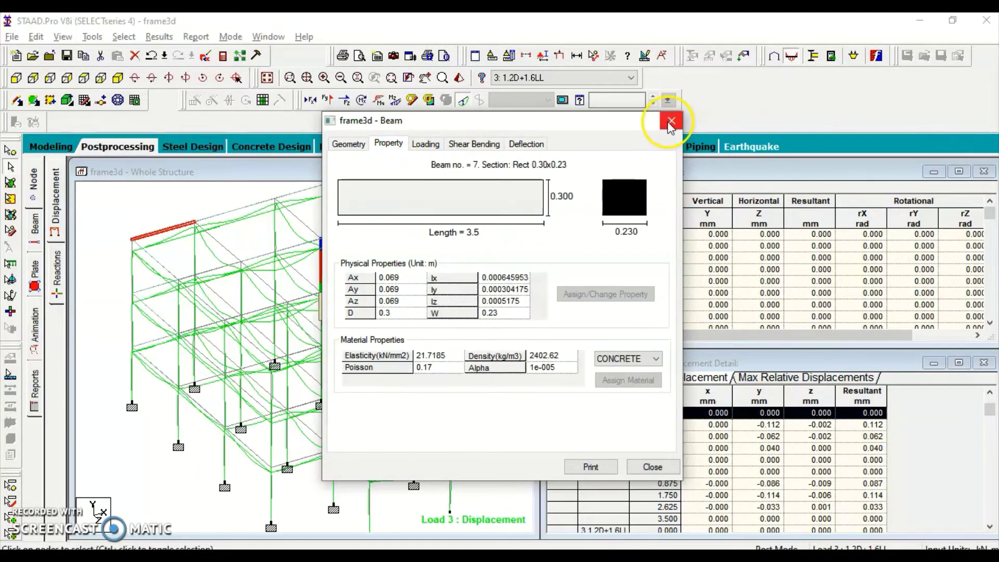
# Step: Show the bending Z diagram for the 1.2D+1.6LL combination and switch off the frame's displacement display
pyautogui.click(311, 242)
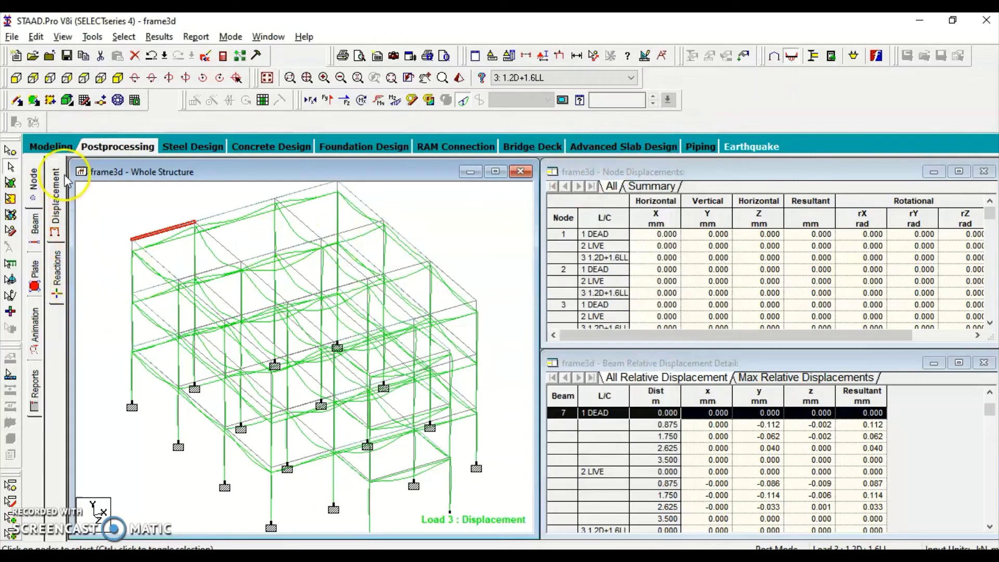
pyautogui.click(395, 100)
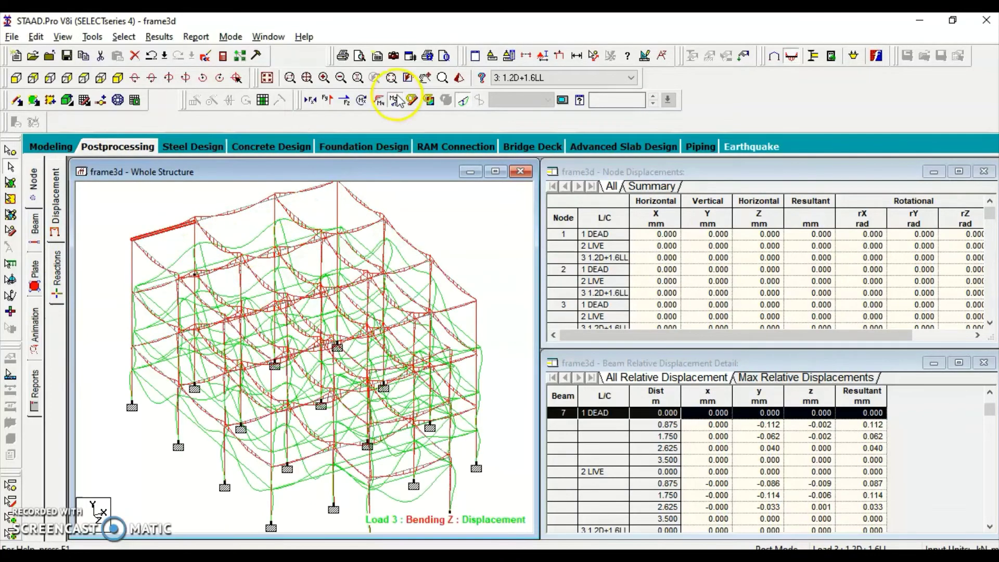
pyautogui.click(463, 101)
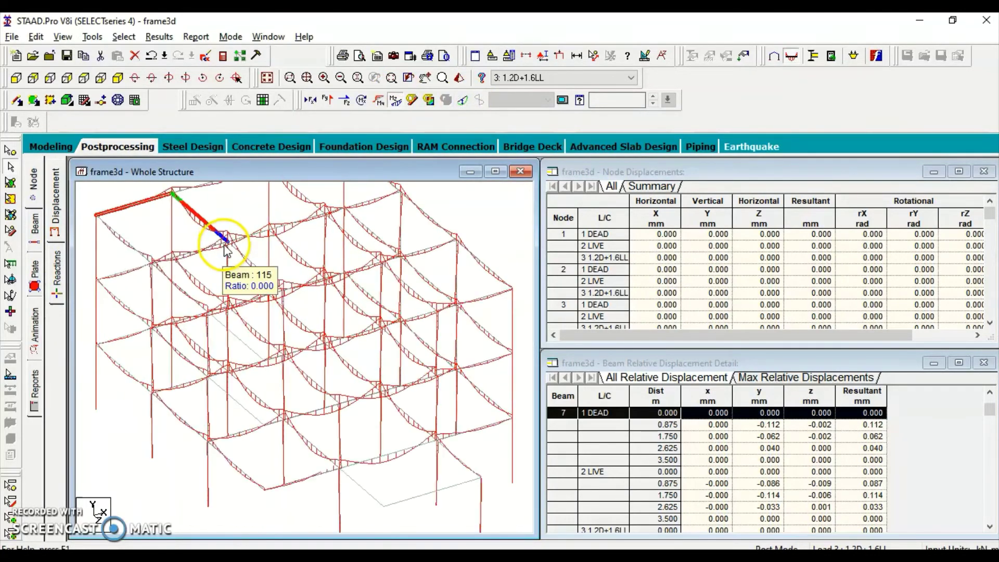
# Step: Review the shear and bending results of beam 8 on the top storey
pyautogui.doubleClick(229, 202)
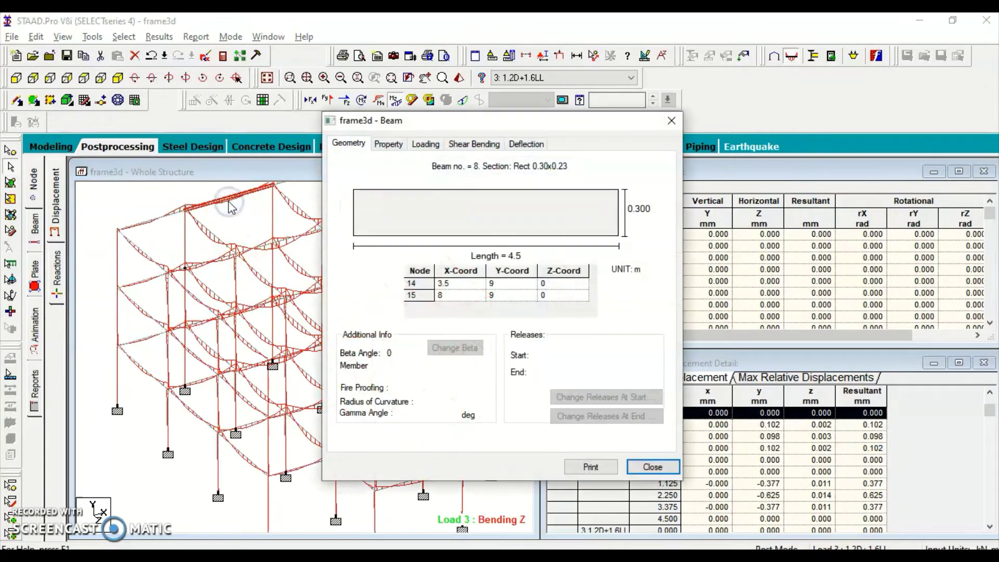
pyautogui.click(471, 144)
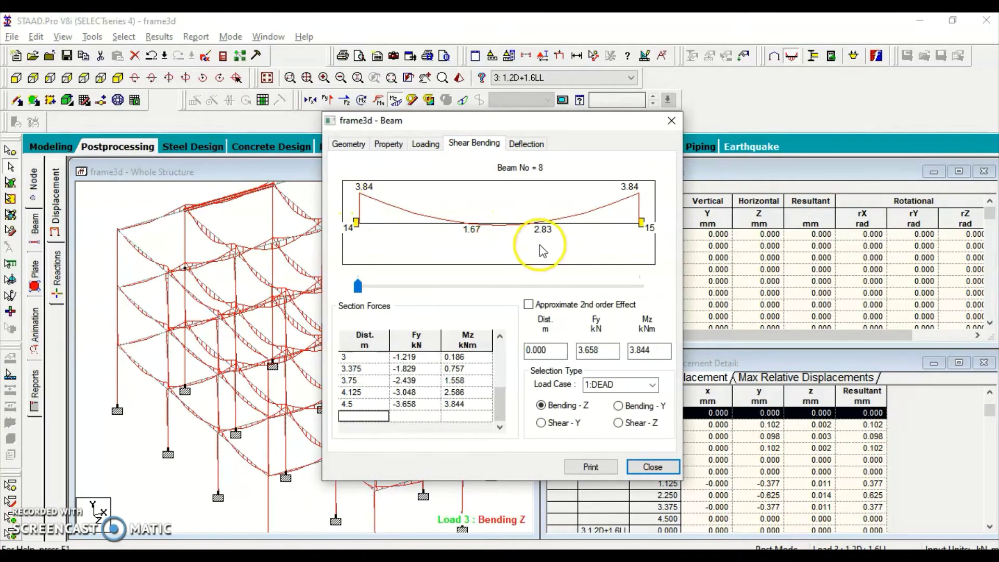
pyautogui.click(672, 120)
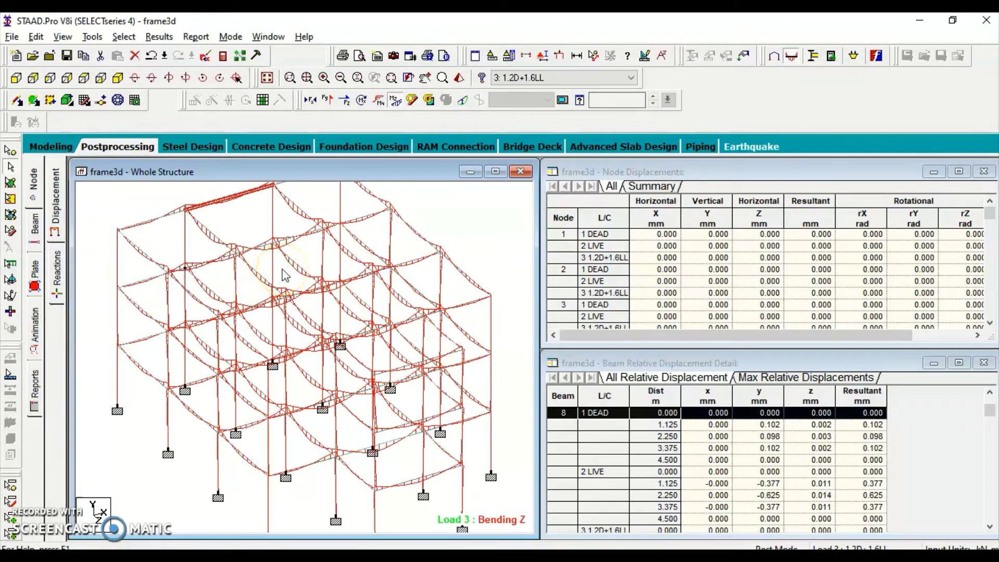
# Step: Return to modelling and open the concrete design settings for the whole structure
pyautogui.click(50, 147)
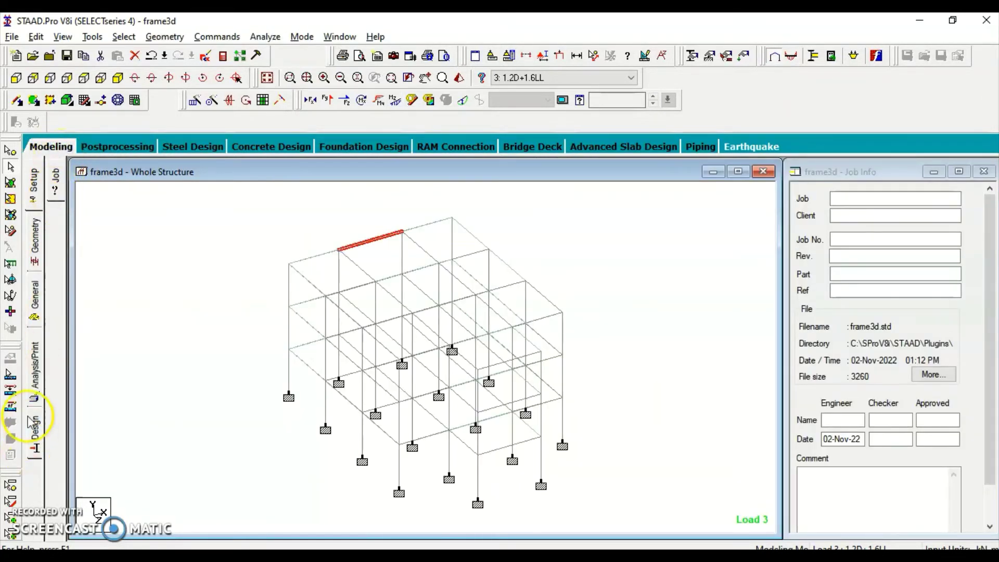
pyautogui.click(37, 431)
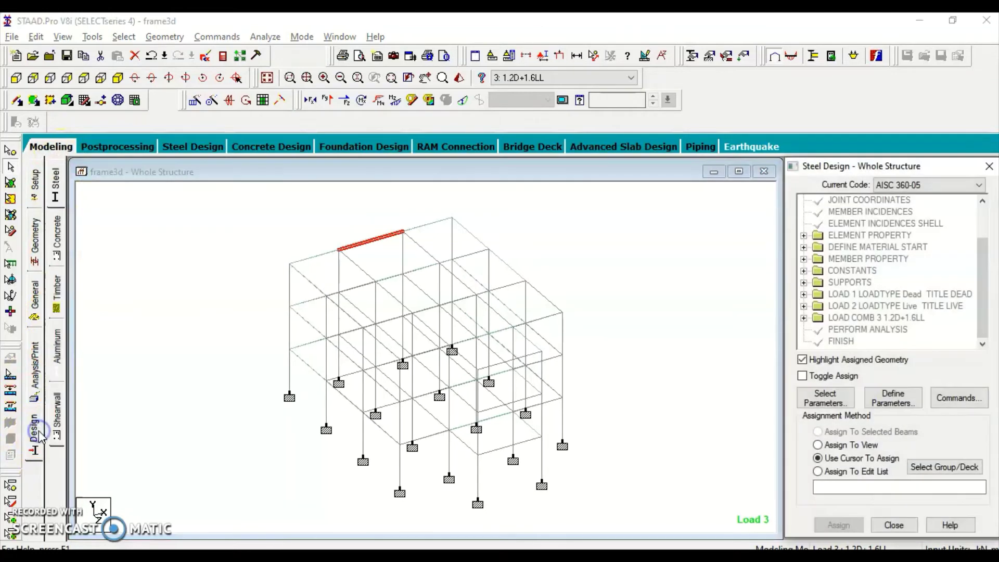
pyautogui.click(57, 232)
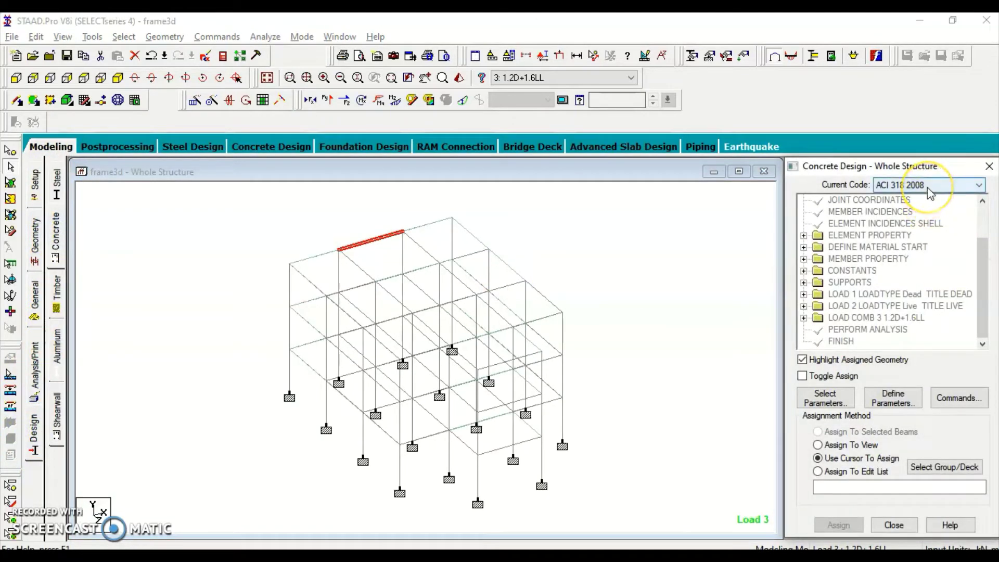
pyautogui.click(981, 263)
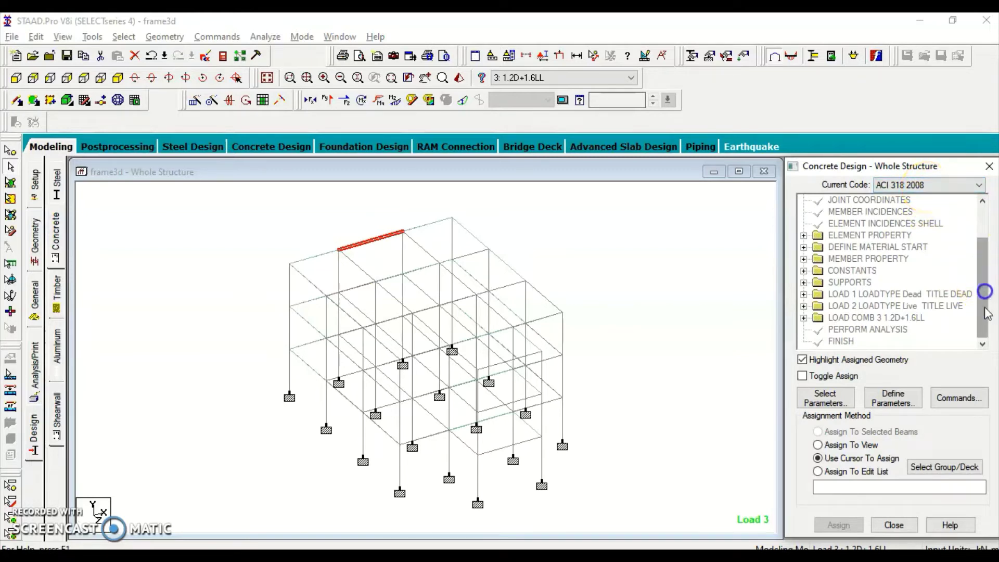
# Step: Remove the clear covers Clb, Cls and Clt and the strengths Fc, Fymain and Fysec from the selected concrete design parameters
pyautogui.click(833, 405)
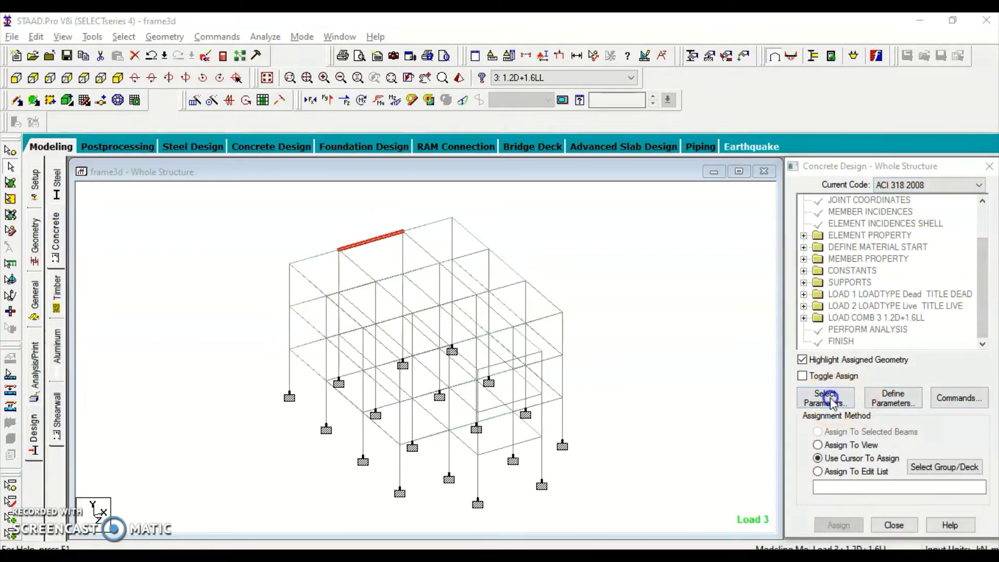
pyautogui.moveTo(834, 256); pyautogui.dragTo(498, 213)
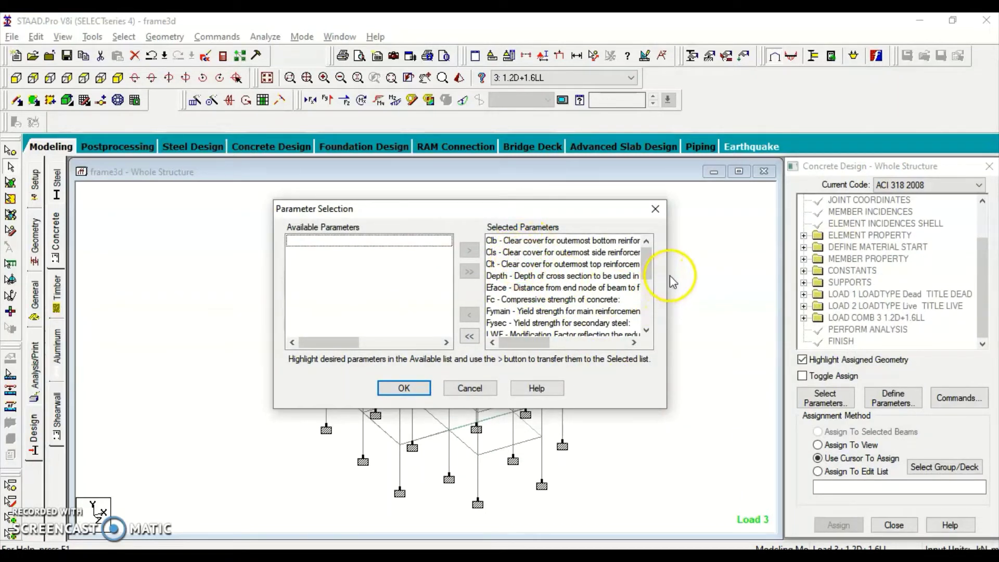
pyautogui.click(541, 240)
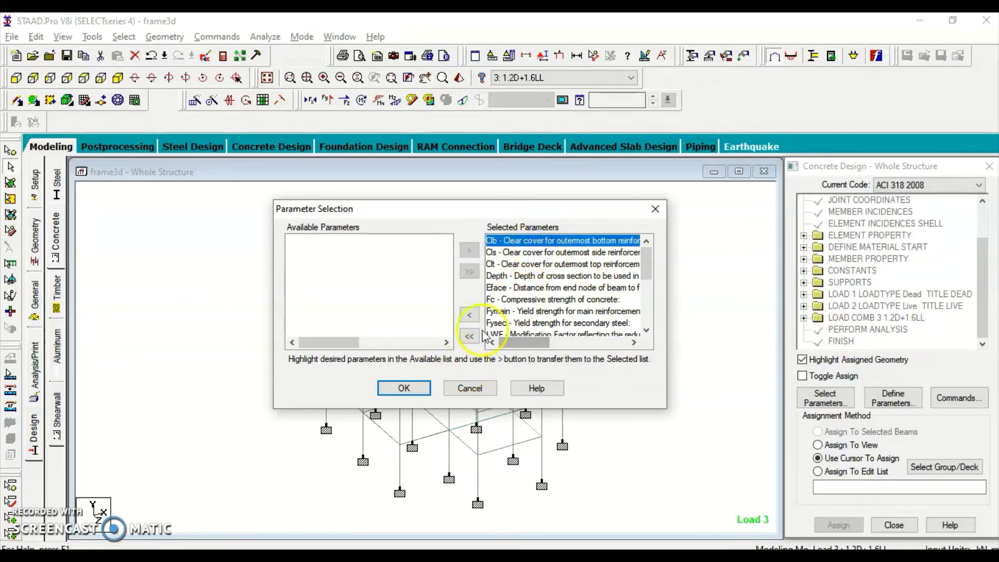
pyautogui.keyDown('shift'); pyautogui.click(521, 264); pyautogui.keyUp('shift')
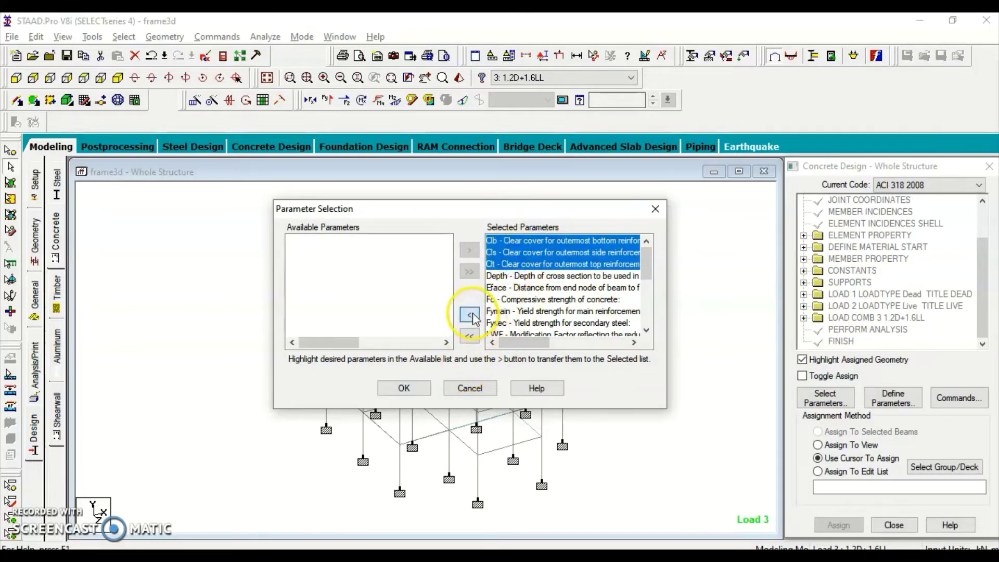
pyautogui.click(470, 316)
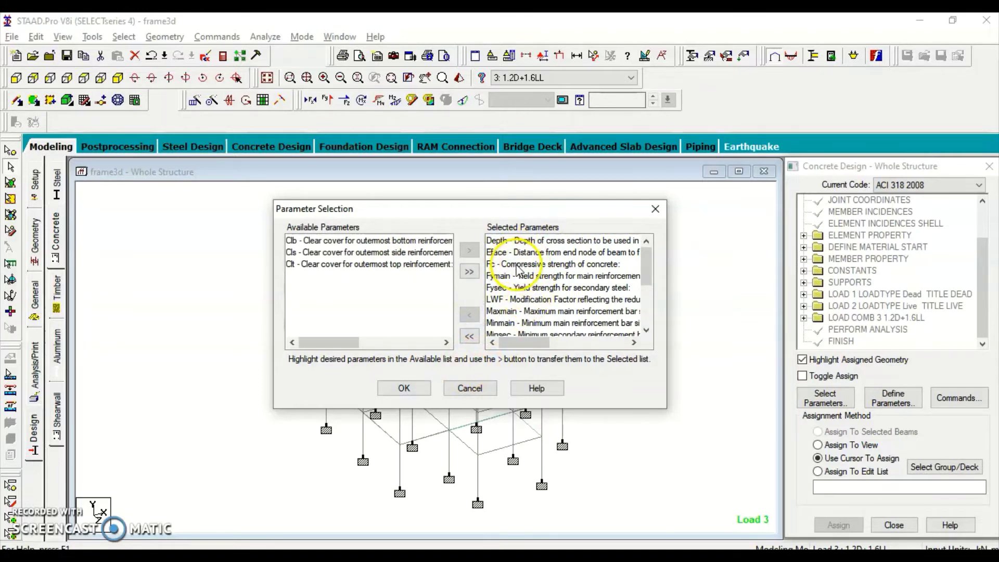
pyautogui.click(535, 266)
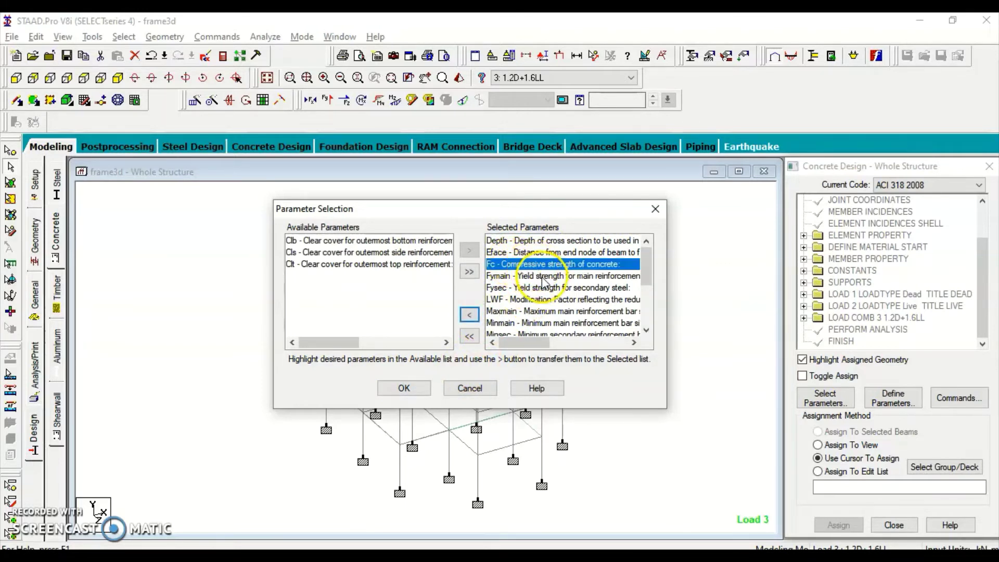
pyautogui.keyDown('shift'); pyautogui.click(543, 277); pyautogui.keyUp('shift')
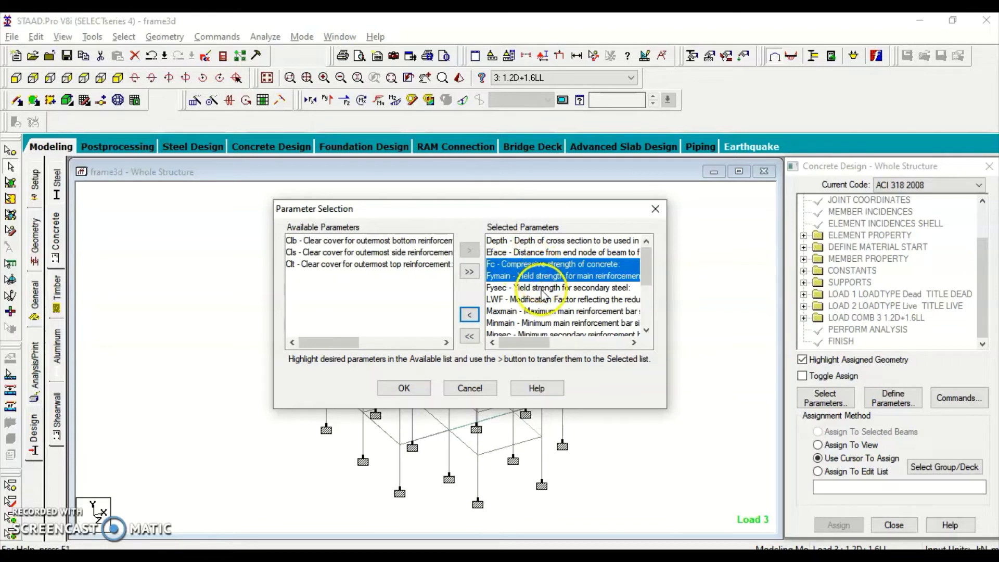
pyautogui.keyDown('shift'); pyautogui.click(541, 289); pyautogui.keyUp('shift')
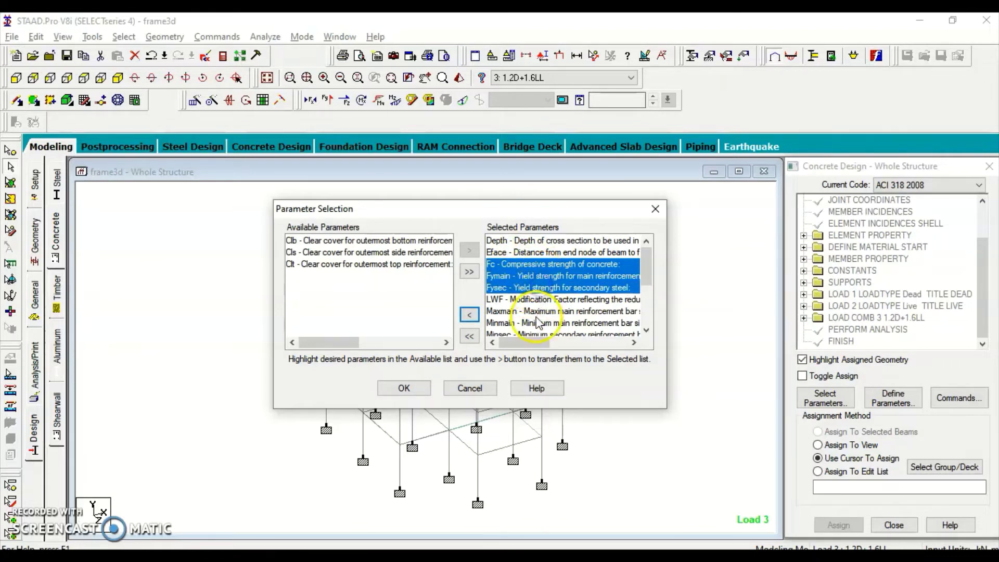
pyautogui.scroll(-3, 538, 322)
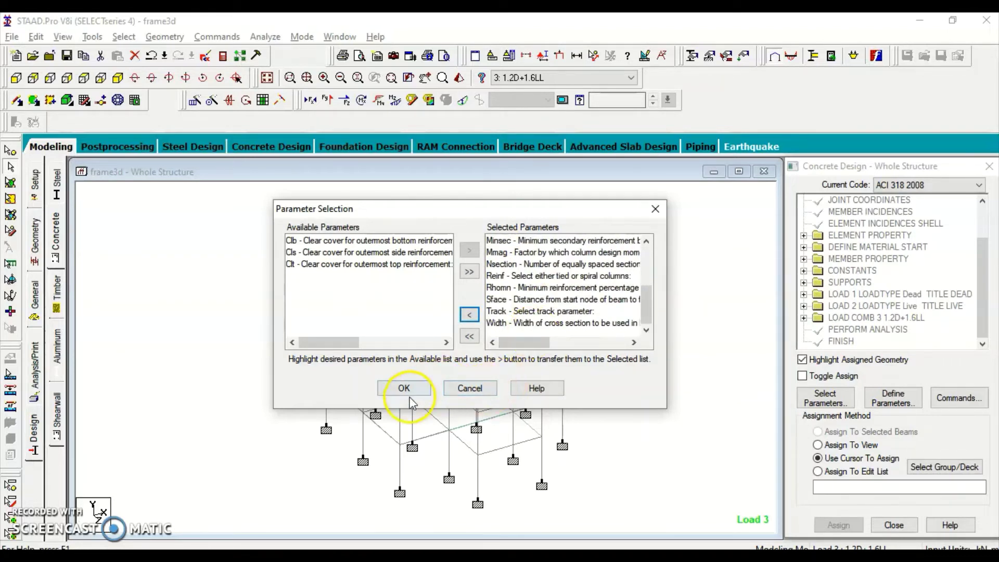
pyautogui.click(469, 314)
pyautogui.click(415, 388)
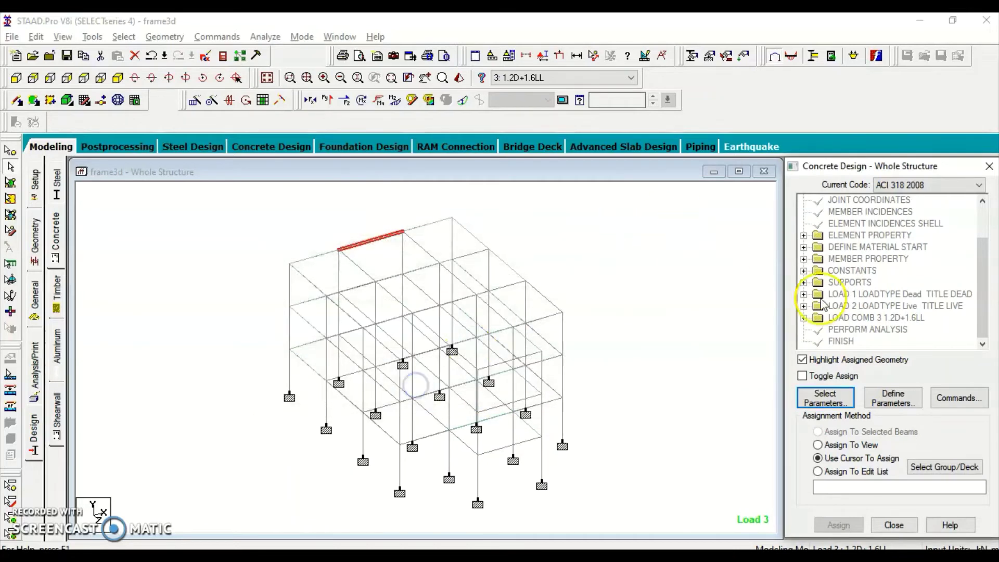
# Step: Check which concrete design parameters are offered for definition, including EFACE and LWF
pyautogui.click(893, 398)
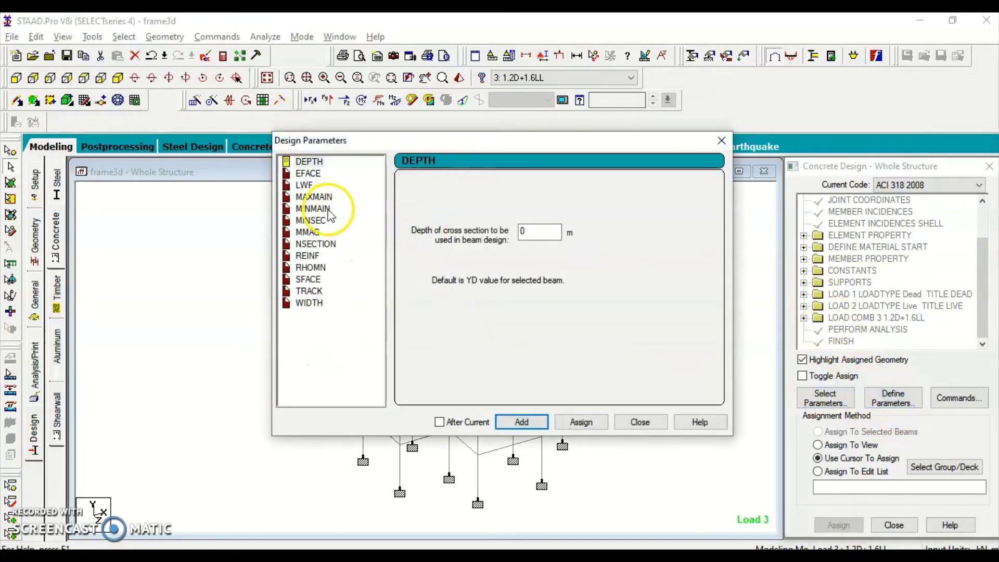
pyautogui.click(721, 141)
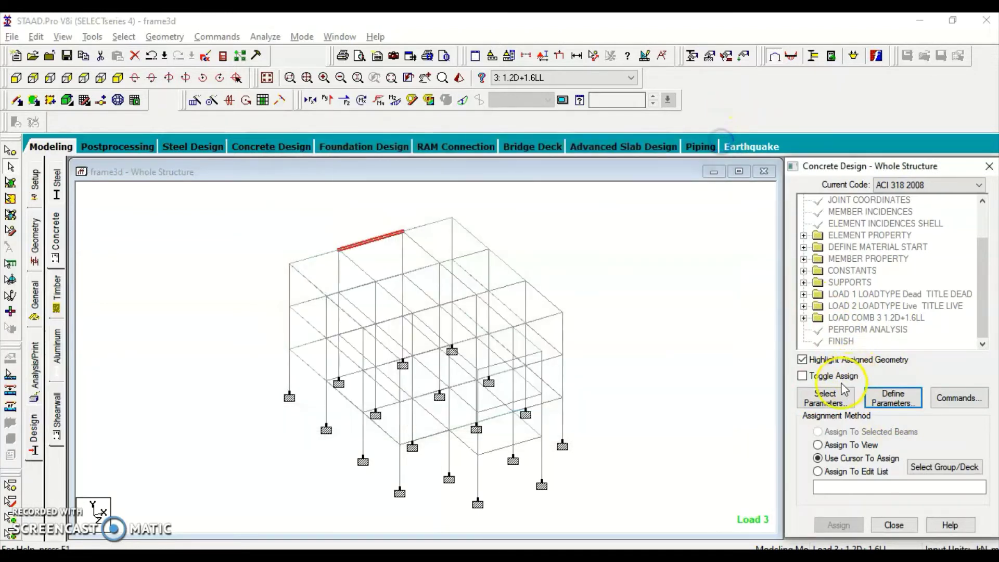
pyautogui.click(844, 390)
pyautogui.click(742, 430)
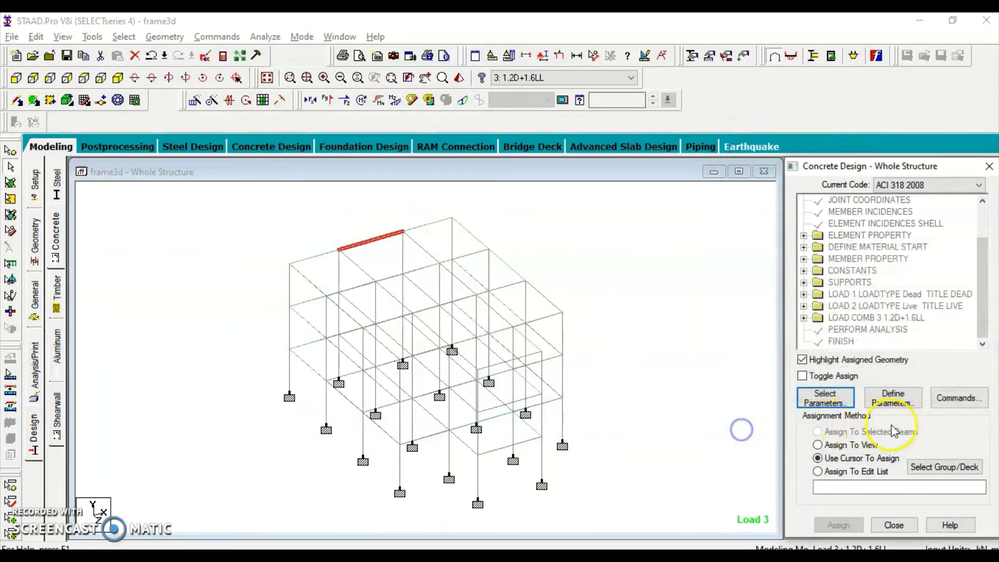
pyautogui.click(901, 391)
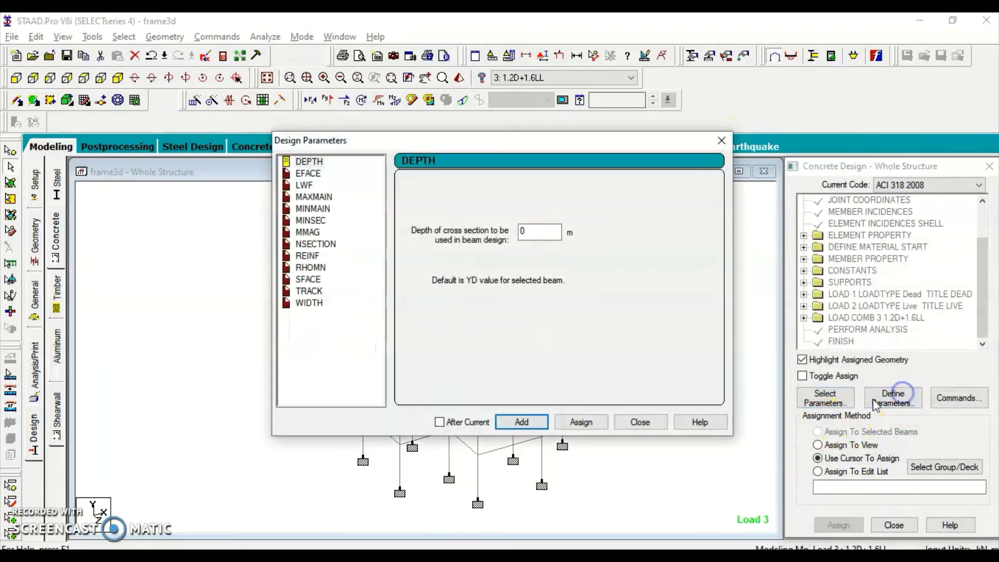
pyautogui.click(312, 175)
pyautogui.click(307, 185)
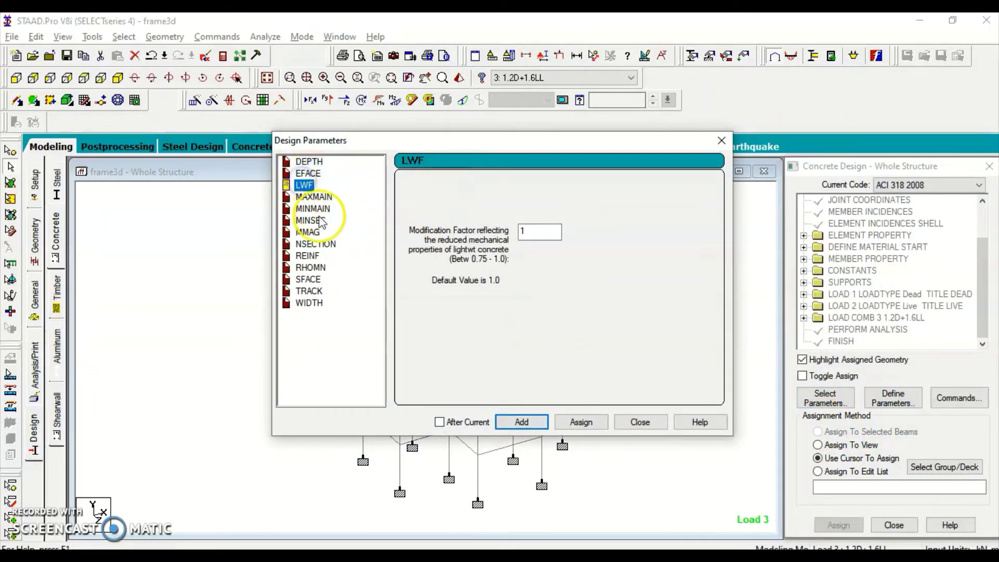
pyautogui.click(721, 141)
# Step: Restrict the selected concrete design parameters to Clb, Cls, Clt, Fc, Fymain and Fysec
pyautogui.click(837, 396)
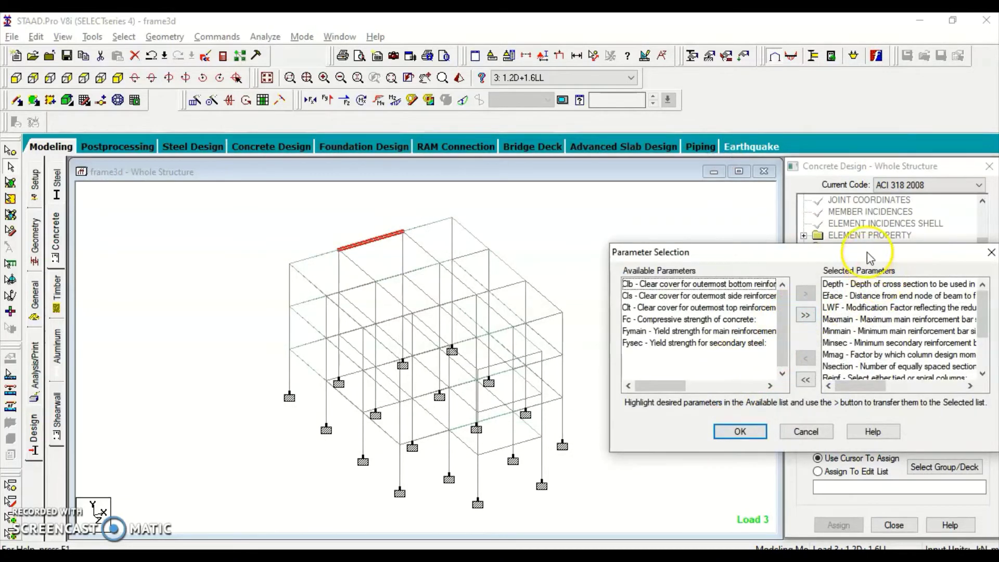
pyautogui.moveTo(868, 254); pyautogui.dragTo(683, 236)
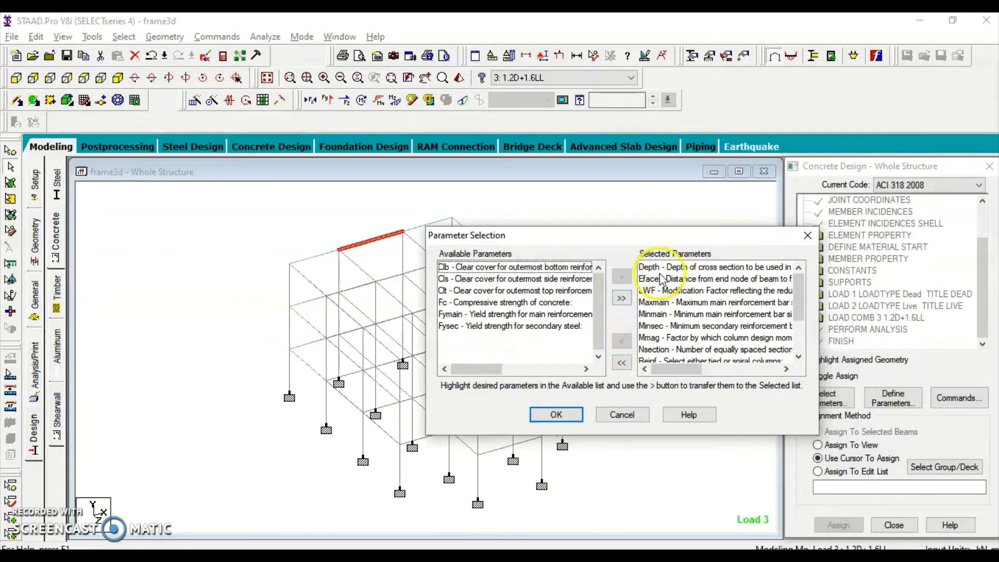
pyautogui.moveTo(672, 271); pyautogui.dragTo(651, 365)
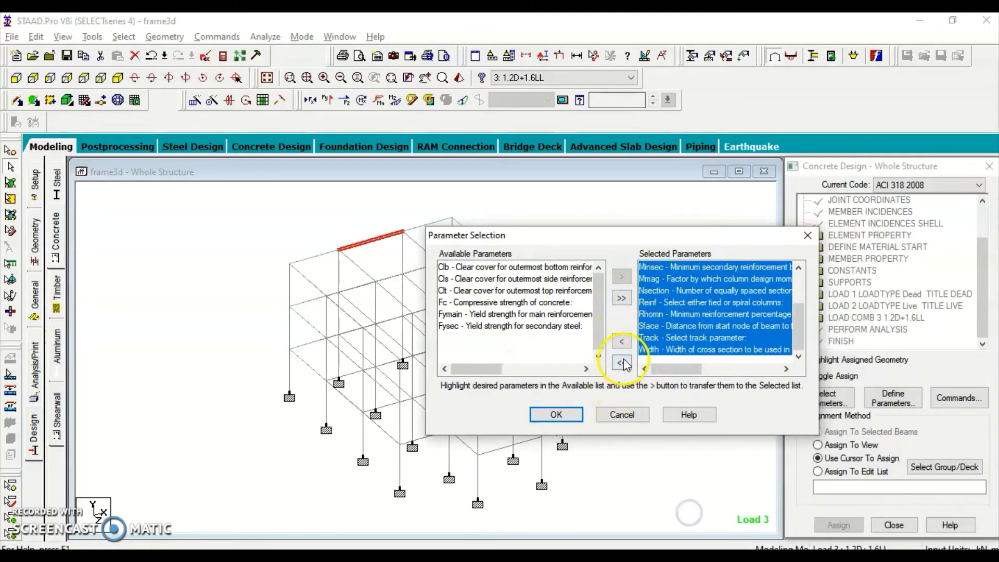
pyautogui.click(622, 362)
pyautogui.moveTo(536, 267); pyautogui.dragTo(511, 316)
pyautogui.click(621, 278)
pyautogui.click(512, 302)
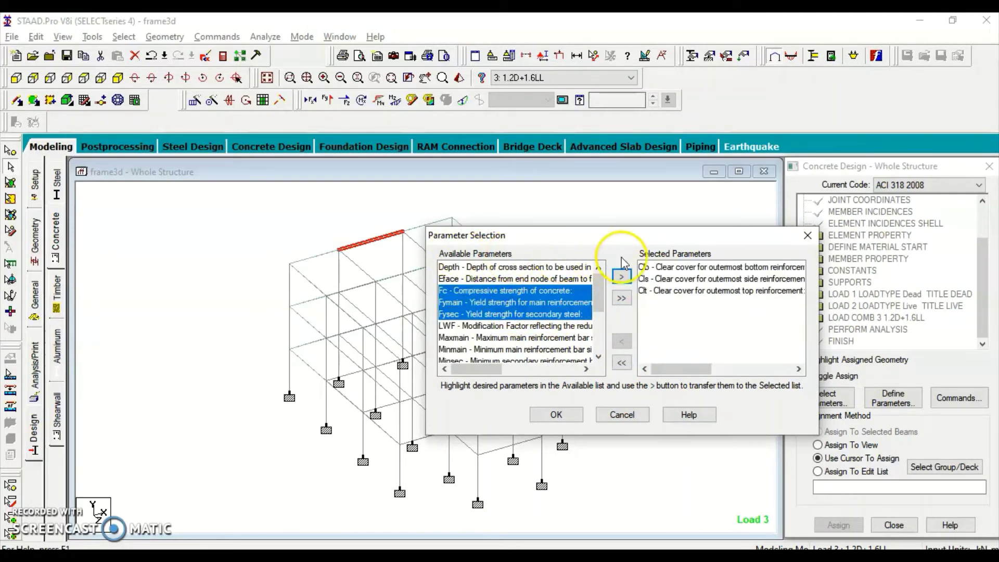
pyautogui.click(621, 276)
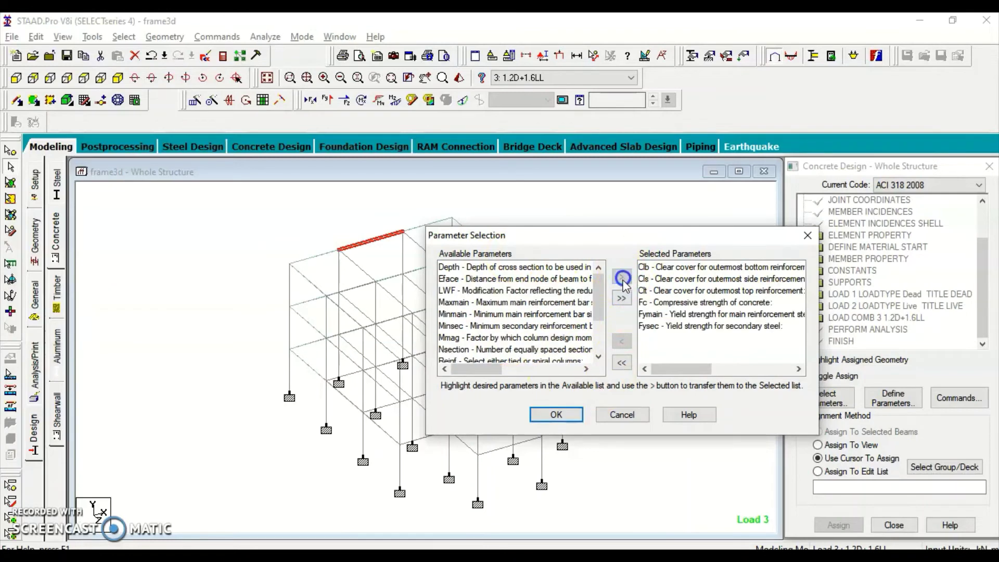
pyautogui.click(557, 414)
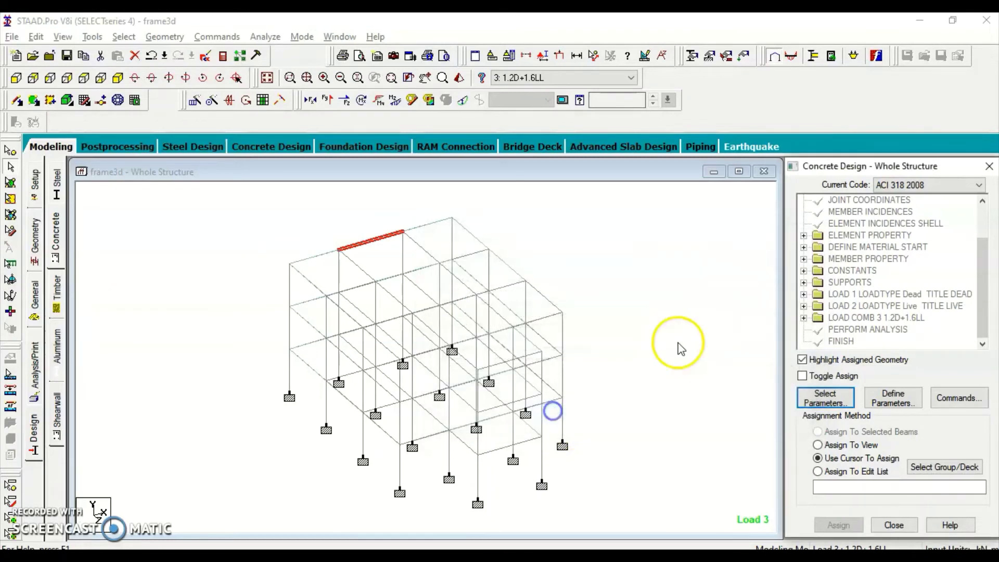
# Step: Add the clear cover parameters CLB for bottom and CLS for side reinforcement, each set to 0.025 m
pyautogui.click(893, 400)
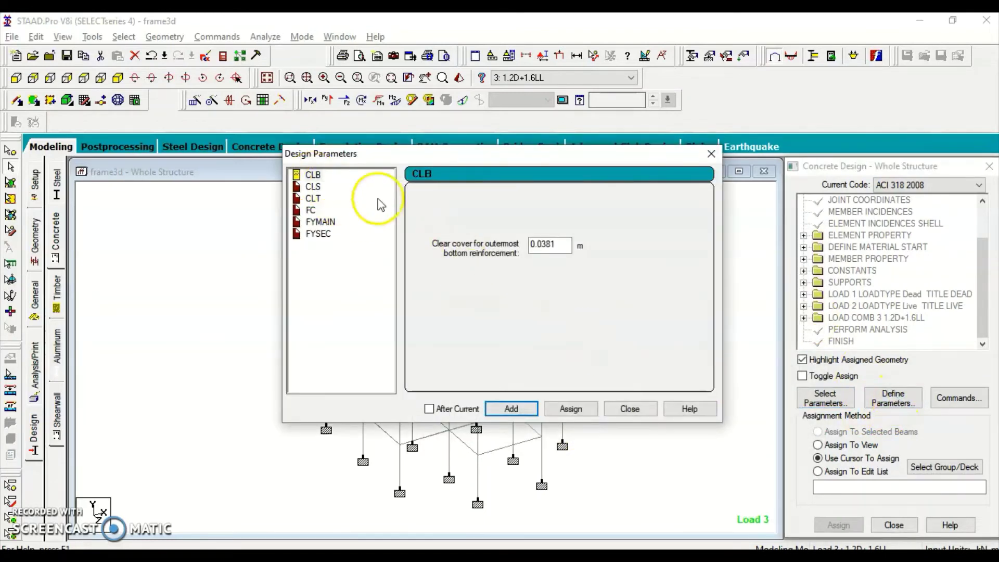
pyautogui.click(558, 249)
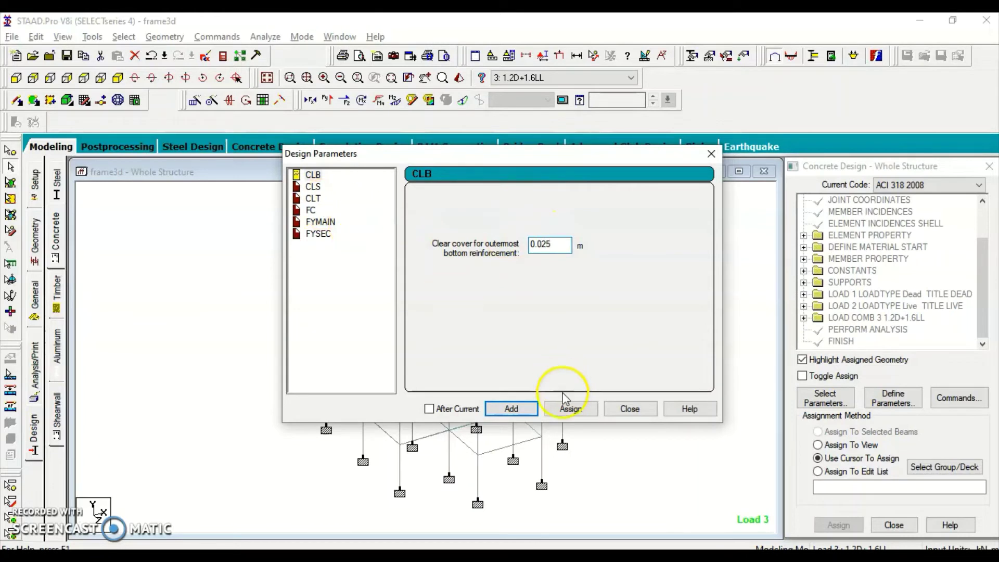
pyautogui.click(511, 408)
pyautogui.click(313, 187)
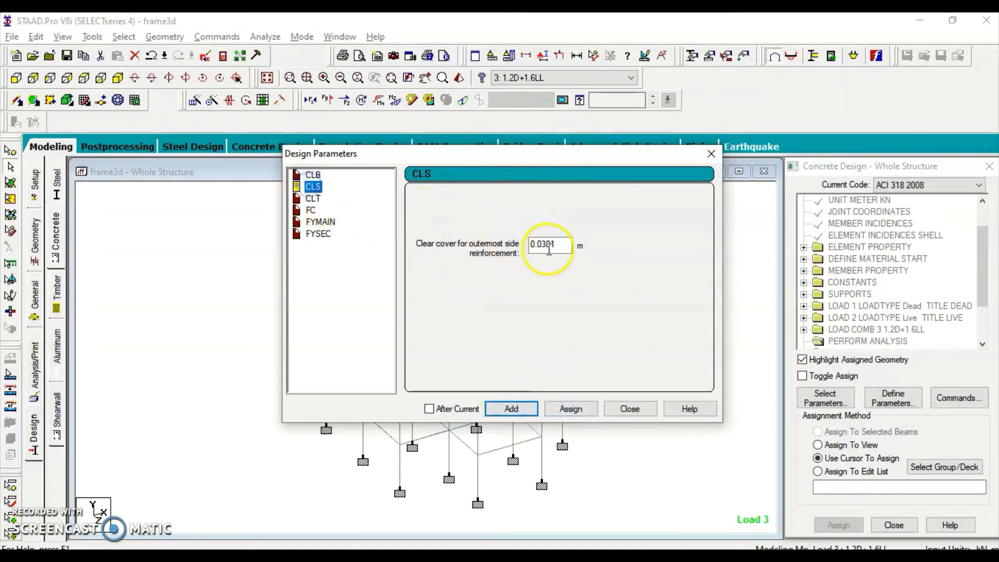
pyautogui.click(545, 244)
pyautogui.press('Return')
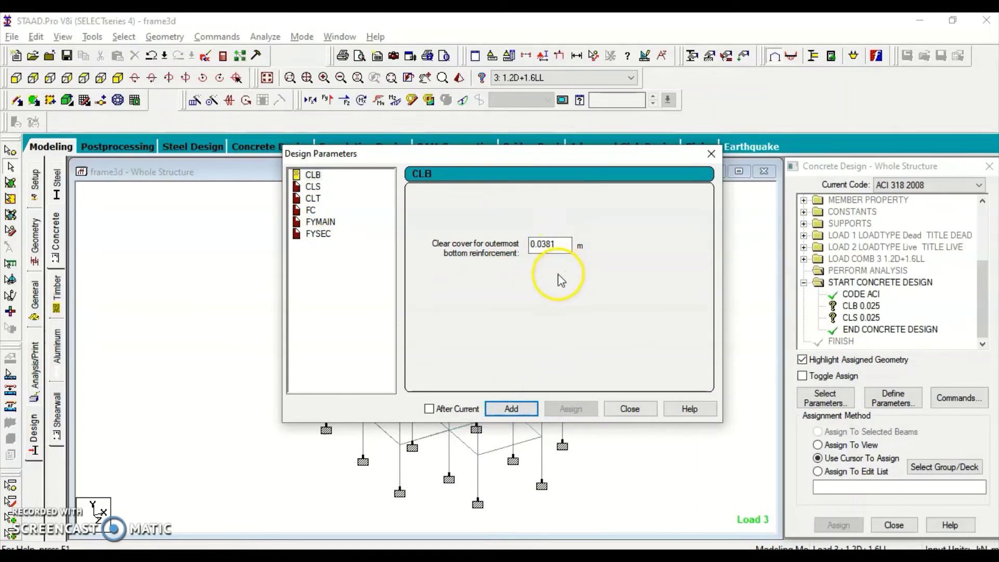
# Step: Add the top reinforcement clear cover CLT of 0.025 m and the concrete compressive strength FC of 28000 kN/m2
pyautogui.click(312, 199)
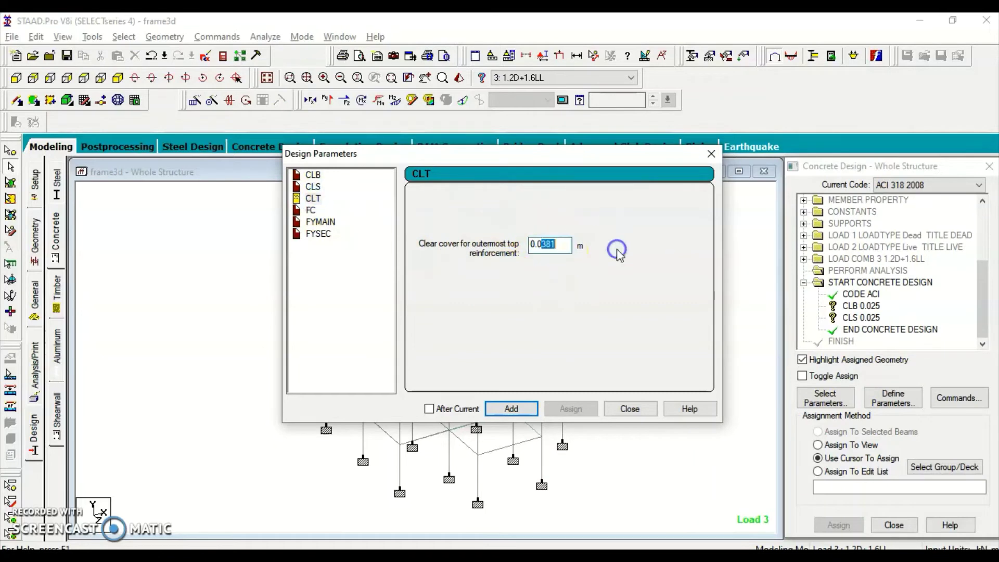
pyautogui.click(511, 408)
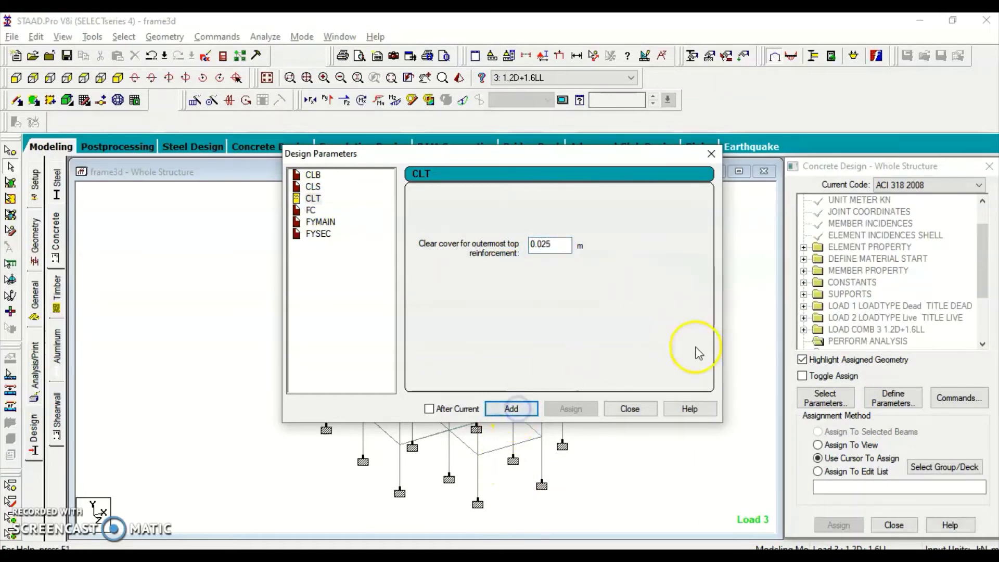
pyautogui.click(311, 210)
pyautogui.moveTo(534, 245); pyautogui.dragTo(690, 248)
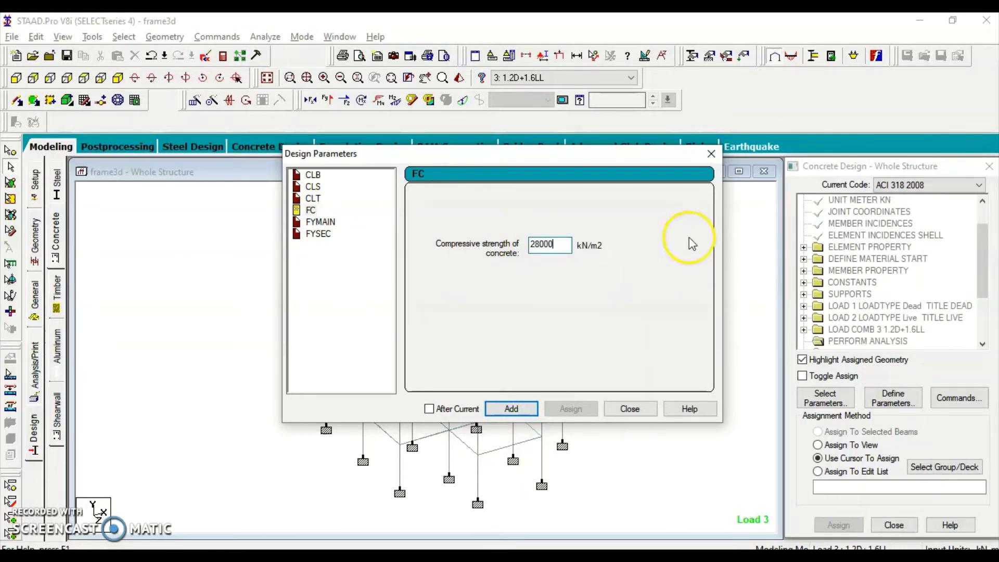
pyautogui.click(628, 258)
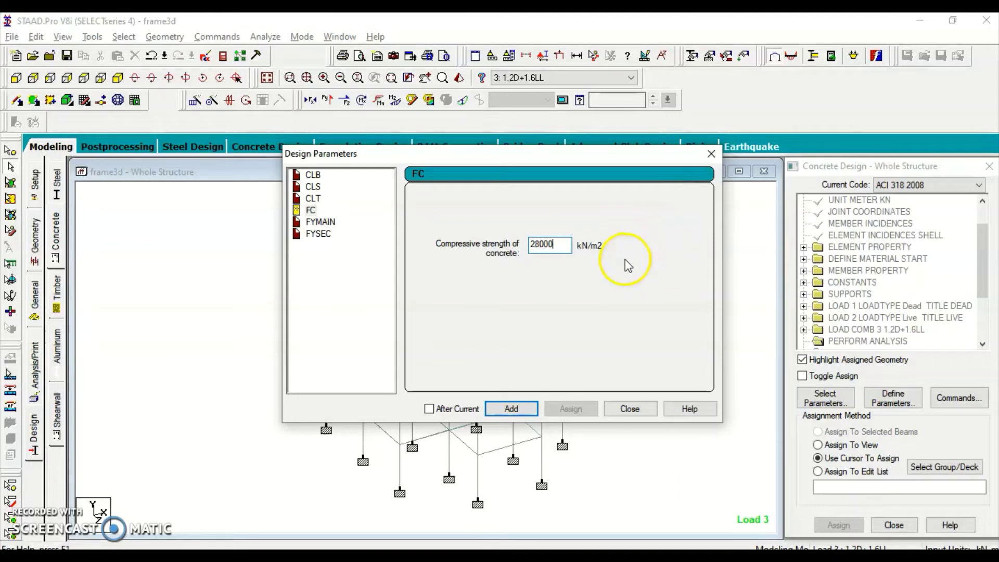
pyautogui.click(529, 413)
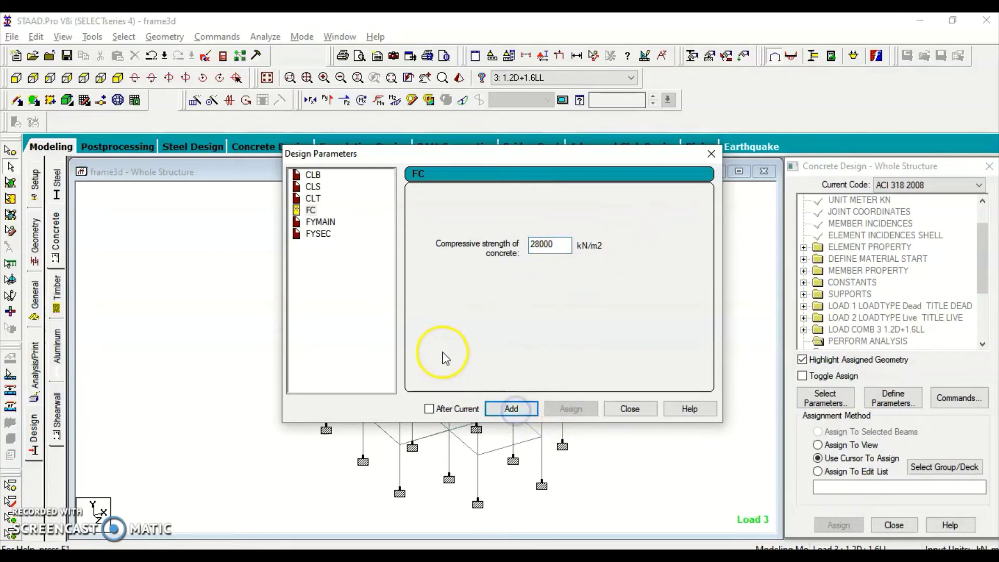
# Step: Add the yield strengths FYMAIN for main steel and FYSEC for secondary steel, each set to 420000 kN/m2
pyautogui.click(315, 222)
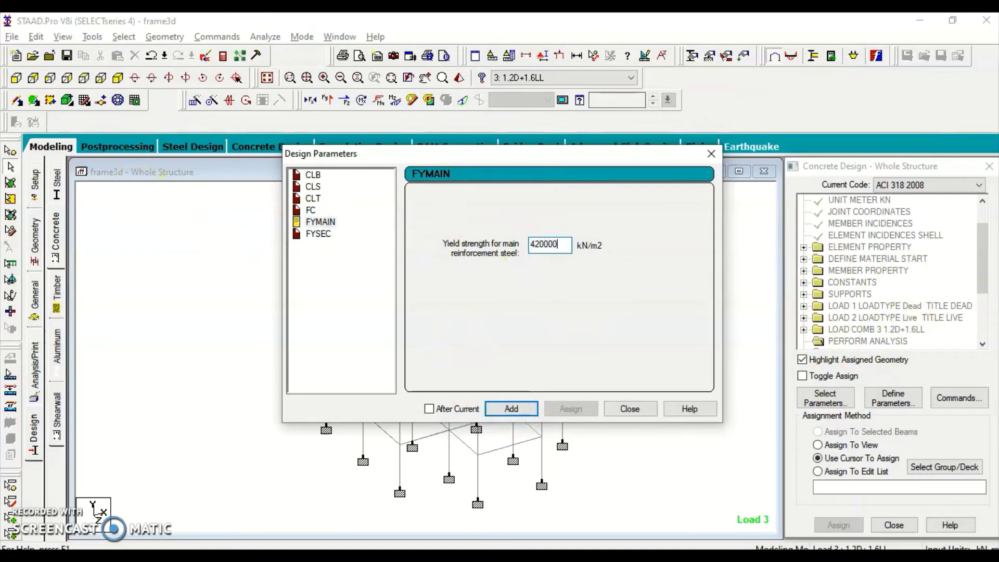
pyautogui.click(520, 413)
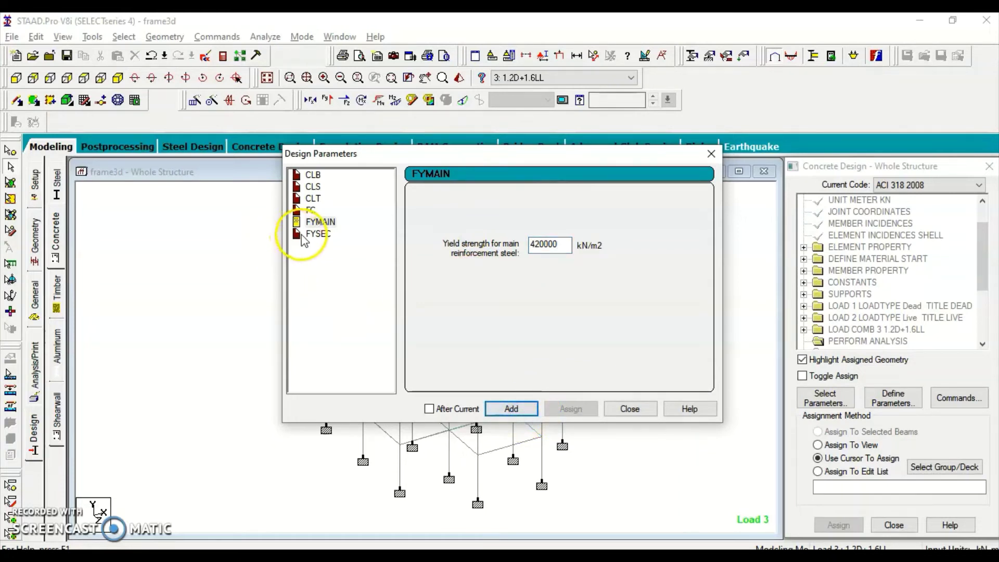
pyautogui.click(307, 234)
pyautogui.moveTo(562, 246); pyautogui.dragTo(488, 258)
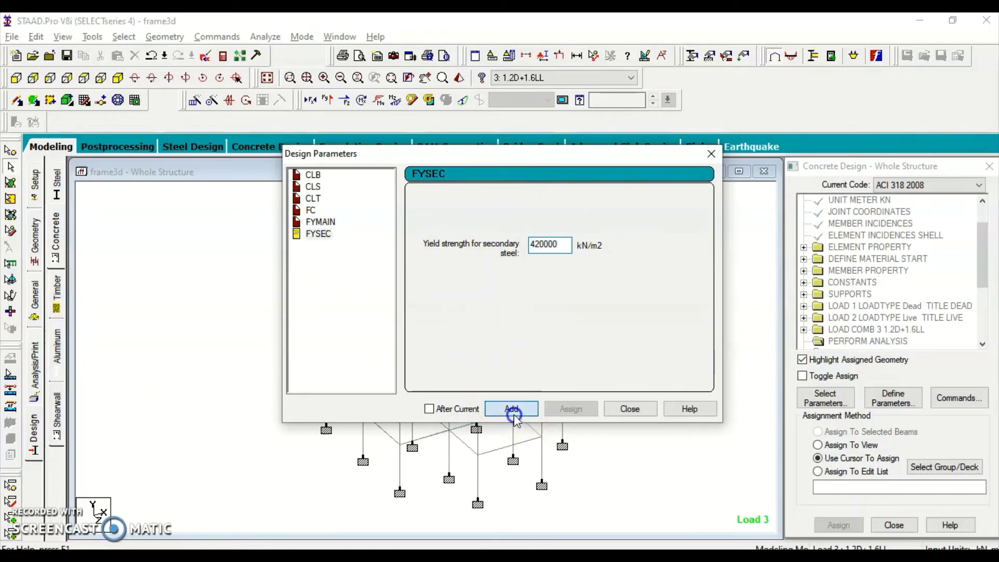
pyautogui.click(629, 410)
# Step: Assign the bottom and side clear cover parameters CLB and CLS to all members in the view
pyautogui.scroll(-3, 983, 241)
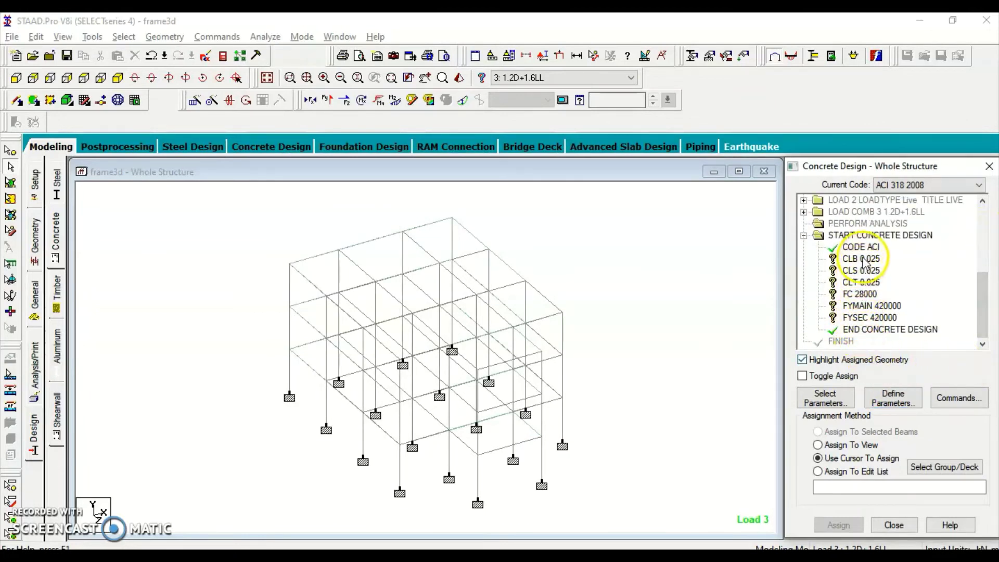
pyautogui.click(863, 260)
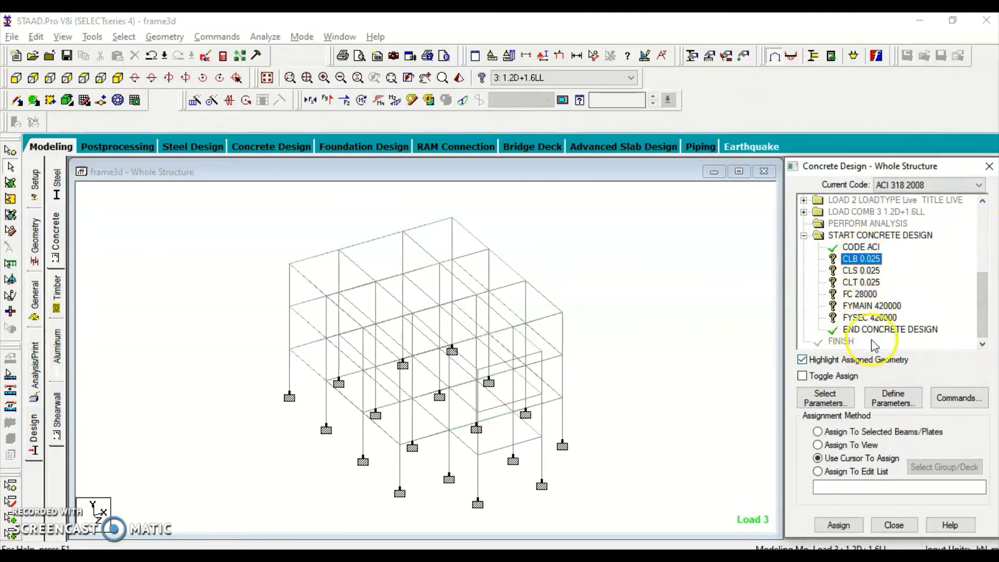
pyautogui.click(859, 445)
pyautogui.click(838, 526)
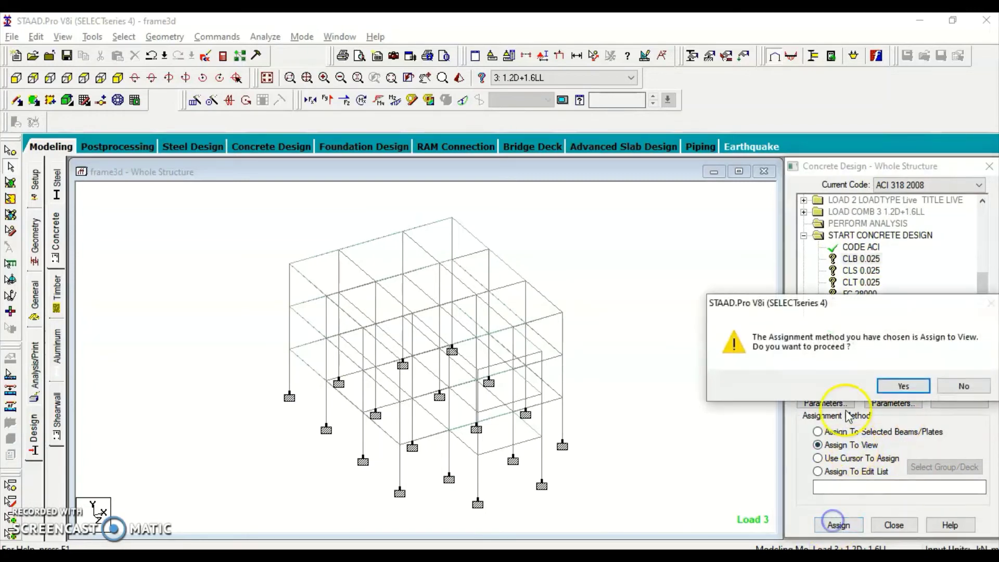
pyautogui.click(894, 386)
pyautogui.click(861, 270)
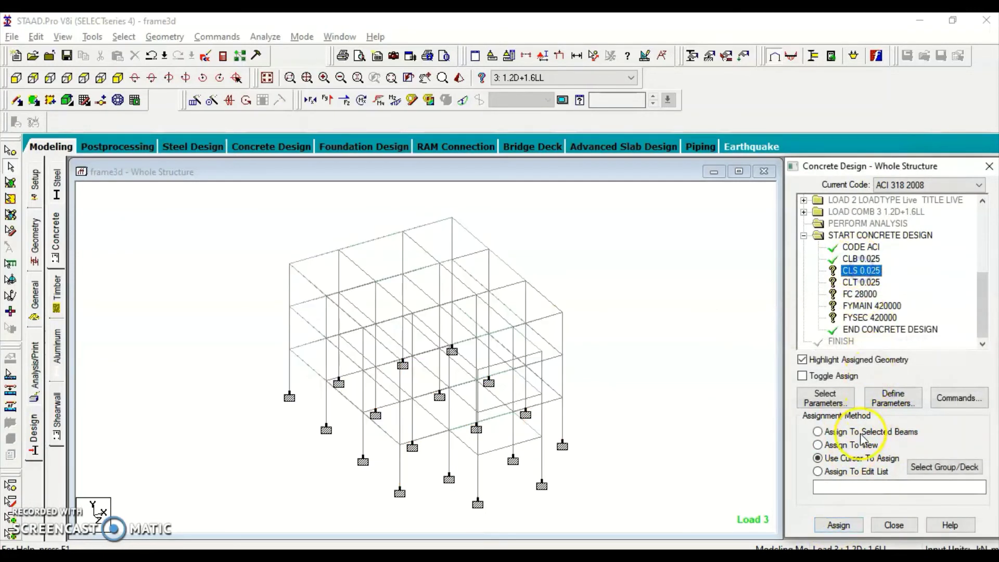
pyautogui.click(854, 459)
pyautogui.click(853, 445)
pyautogui.click(838, 525)
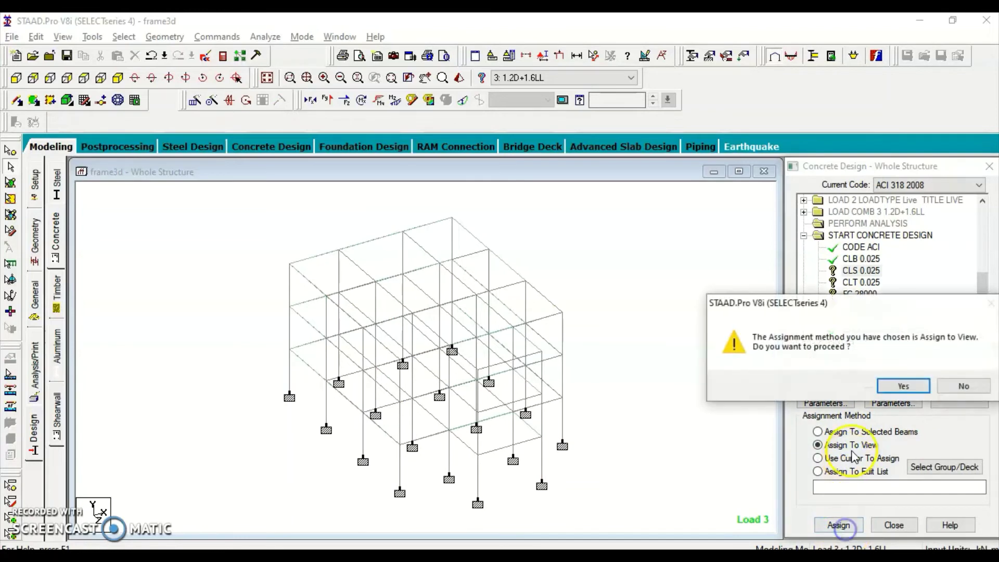
pyautogui.click(902, 385)
# Step: Assign the top clear cover CLT and the concrete strength FC to all members in the view
pyautogui.click(861, 282)
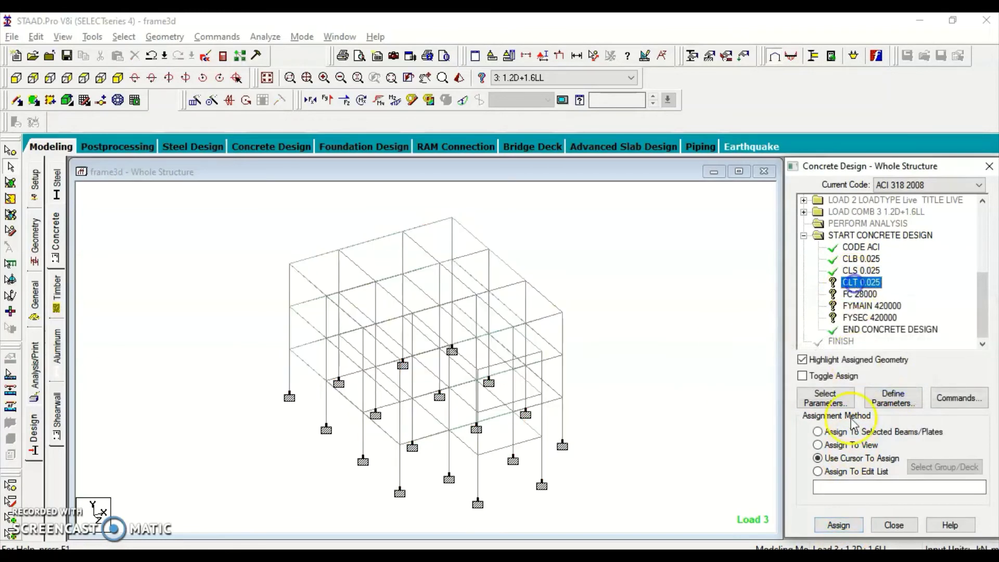
pyautogui.click(840, 447)
pyautogui.click(838, 525)
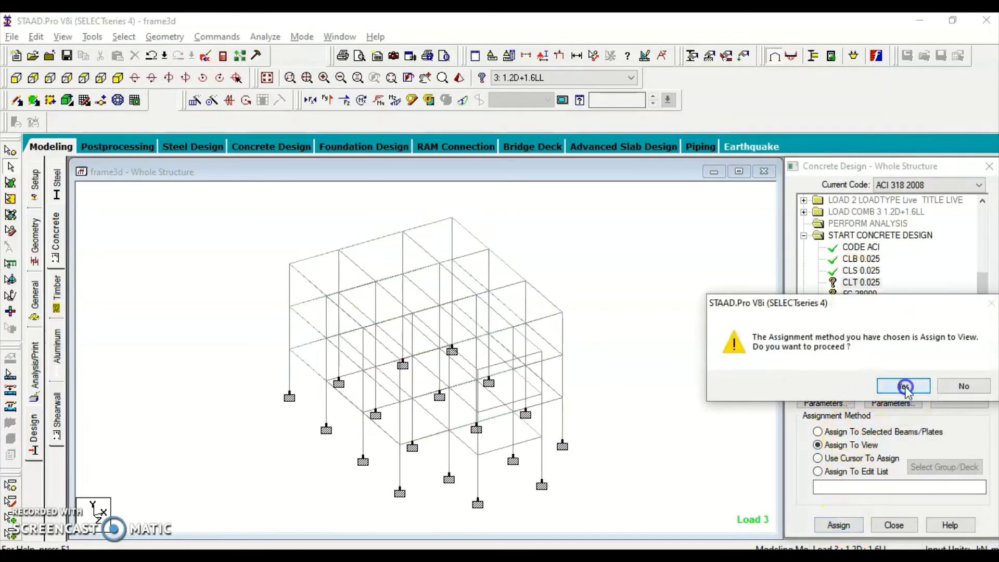
pyautogui.click(905, 386)
pyautogui.click(860, 294)
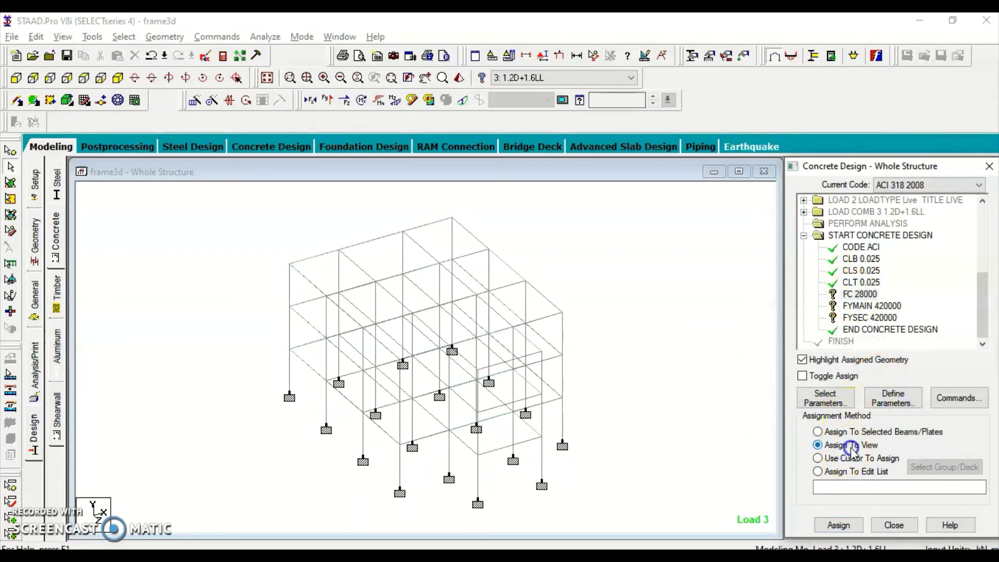
pyautogui.click(838, 525)
pyautogui.click(890, 386)
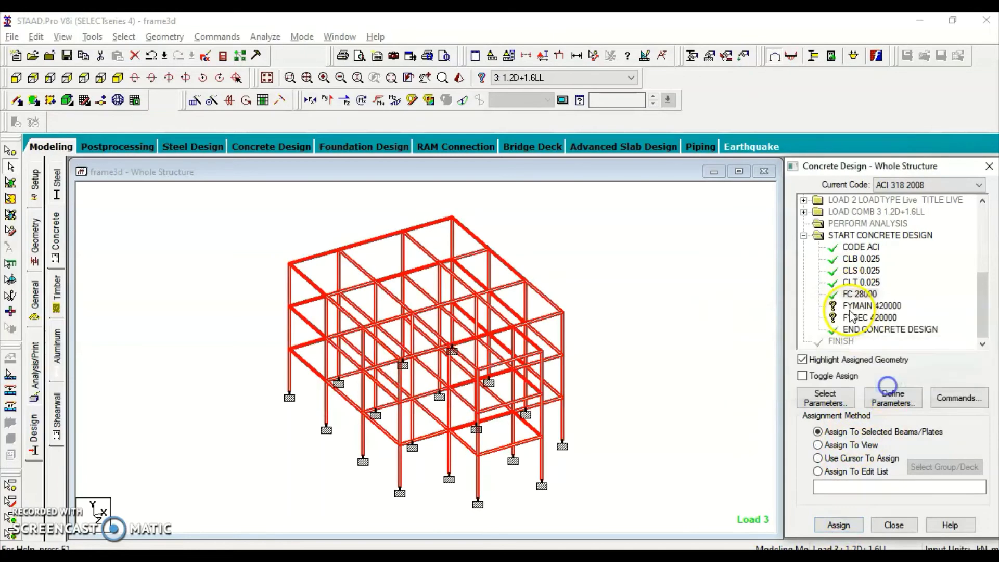
# Step: Assign the steel yield strengths FYMAIN and FYSEC to all members in the view
pyautogui.click(864, 306)
pyautogui.click(838, 445)
pyautogui.click(841, 523)
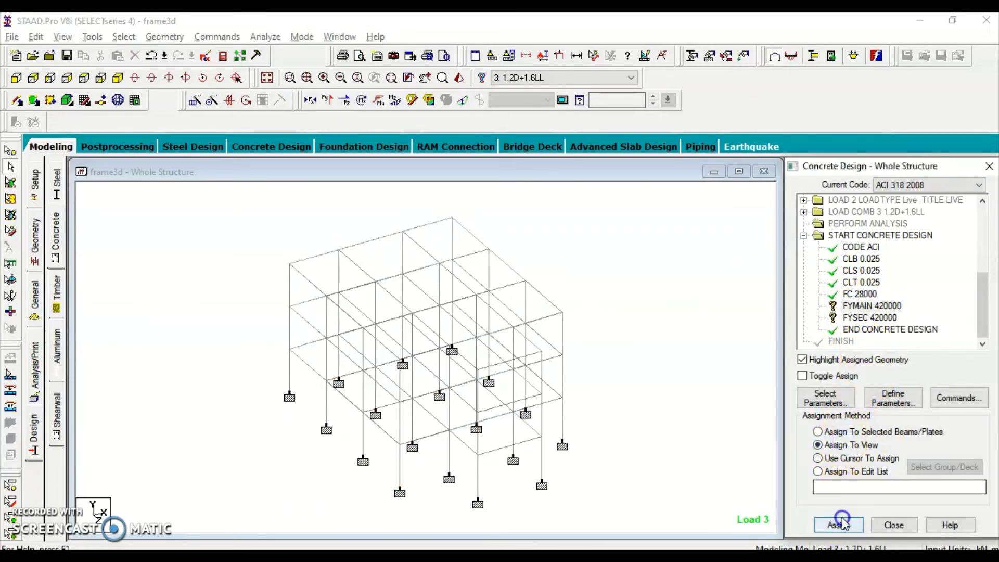
pyautogui.click(899, 386)
pyautogui.click(870, 318)
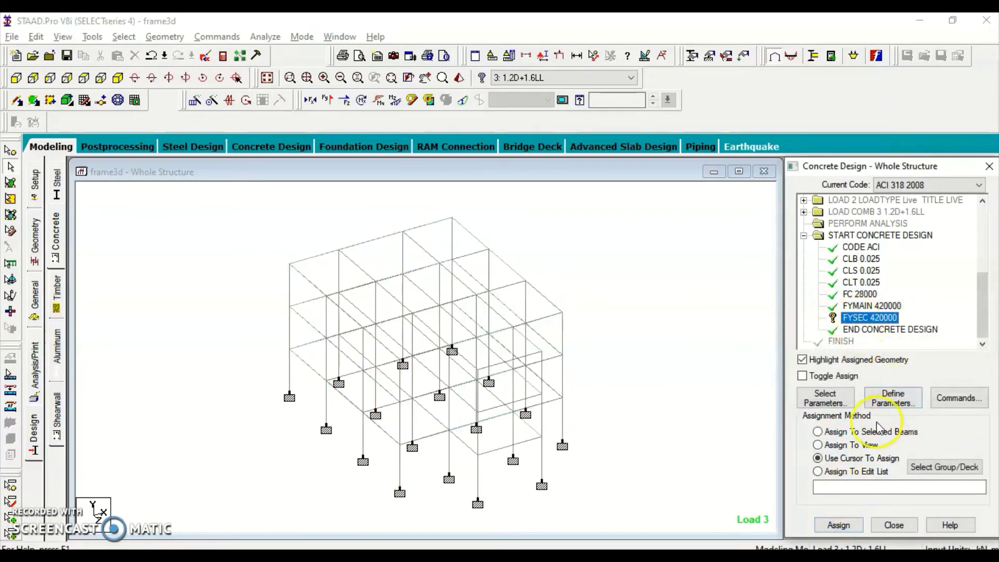
pyautogui.click(844, 445)
pyautogui.click(838, 525)
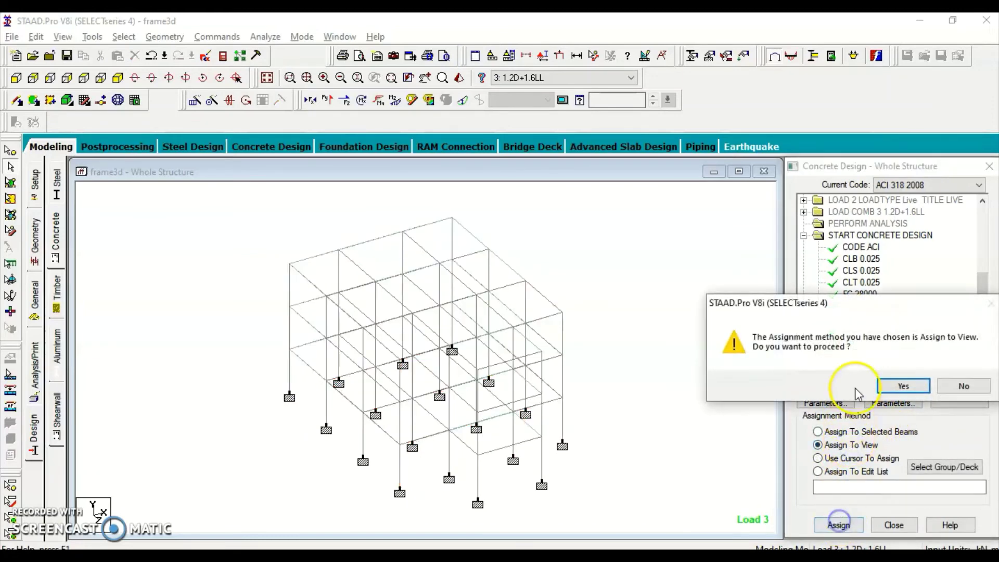
pyautogui.click(904, 387)
pyautogui.click(643, 396)
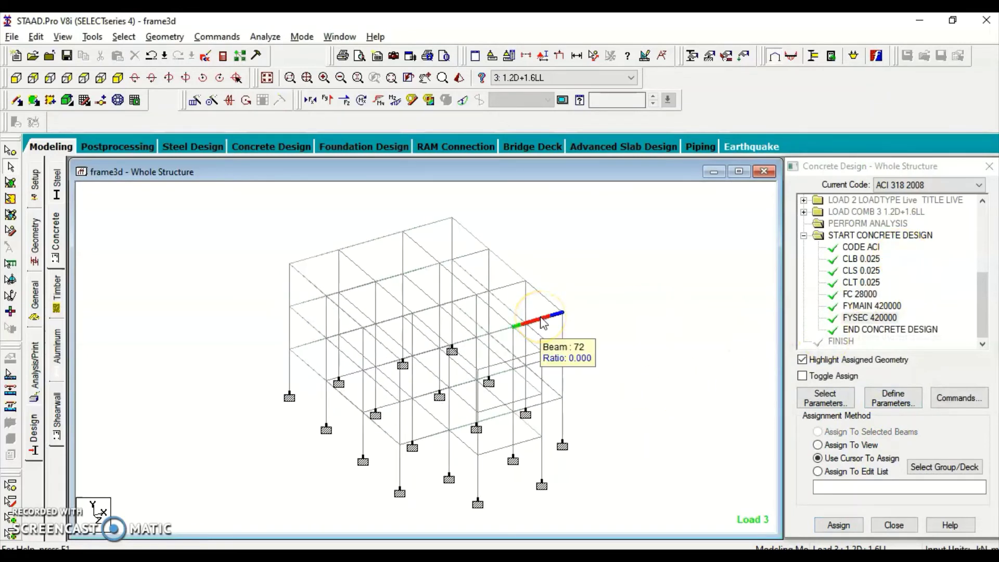
pyautogui.click(984, 322)
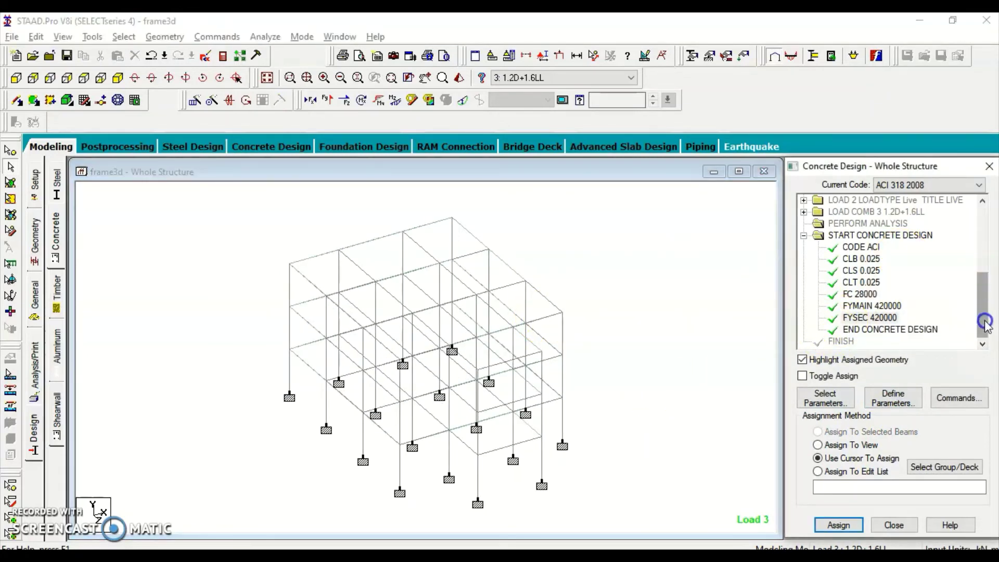
pyautogui.click(963, 399)
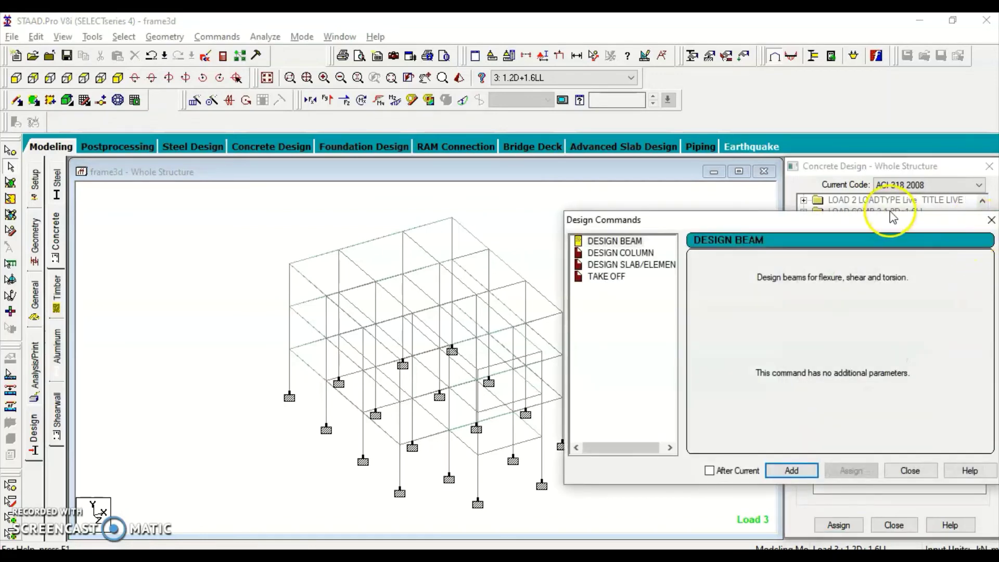
pyautogui.moveTo(878, 222); pyautogui.dragTo(855, 165)
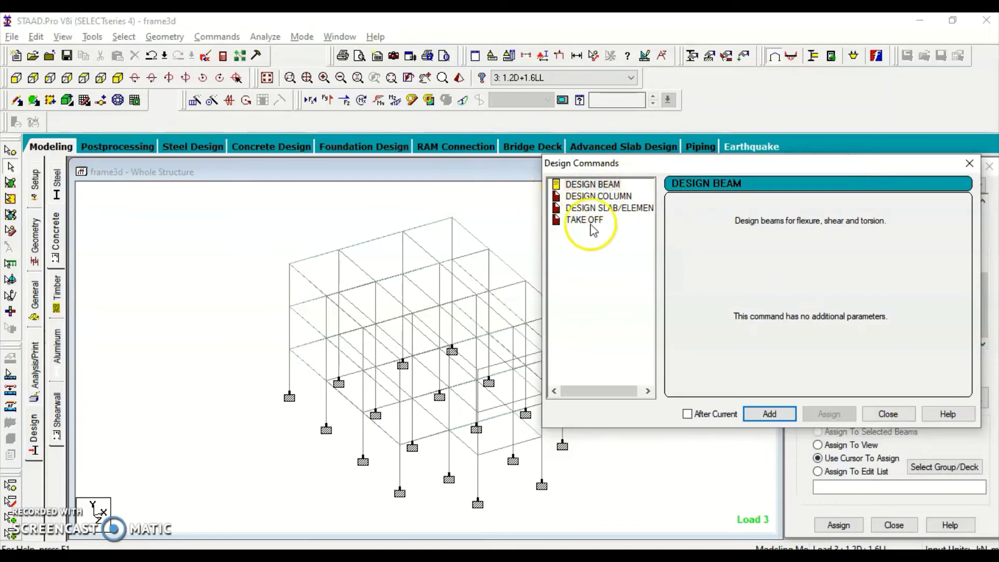
pyautogui.click(968, 167)
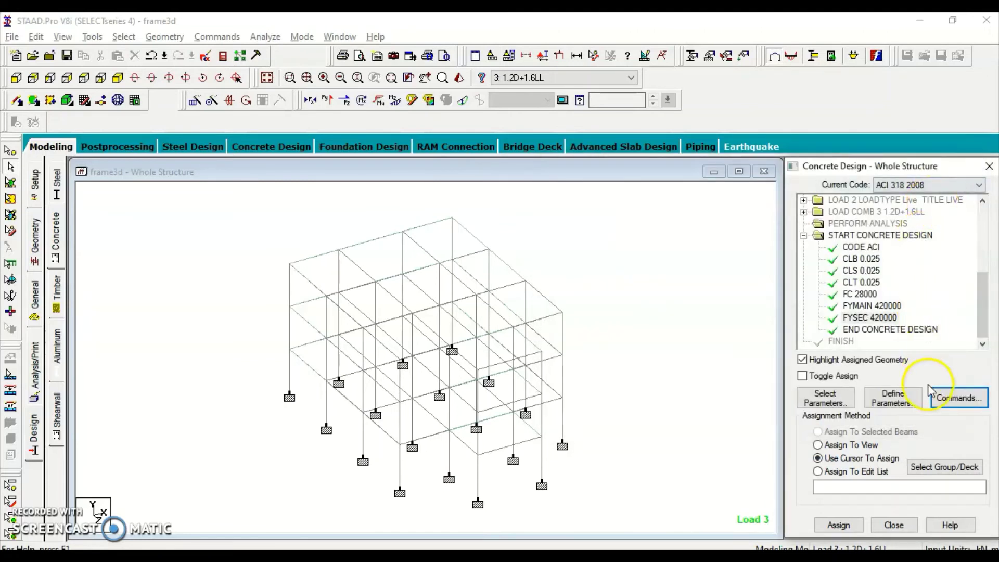
# Step: Add the DESIGN BEAM, DESIGN COLUMN and TAKE OFF commands to the concrete design
pyautogui.click(959, 398)
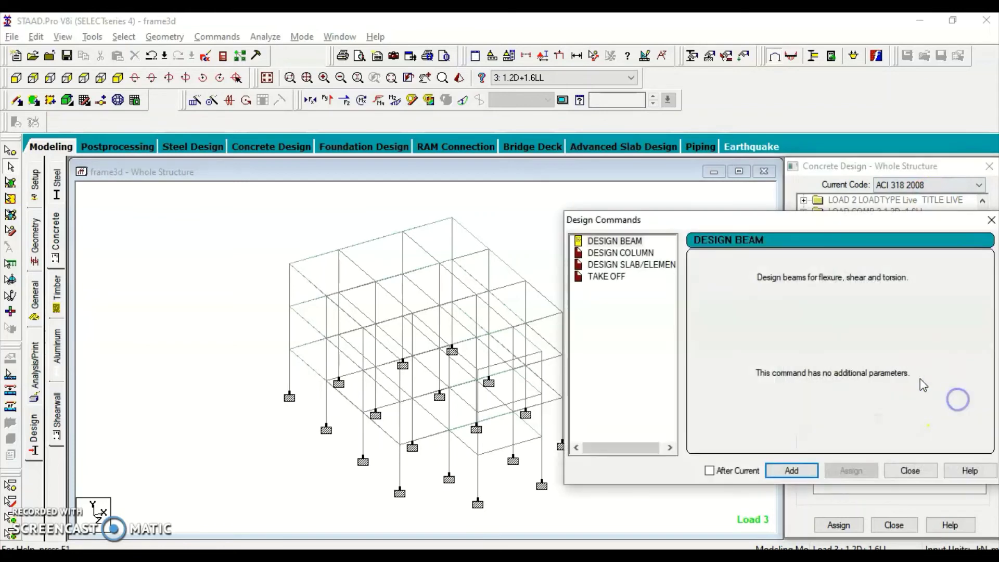
pyautogui.click(792, 470)
pyautogui.click(634, 253)
pyautogui.click(791, 470)
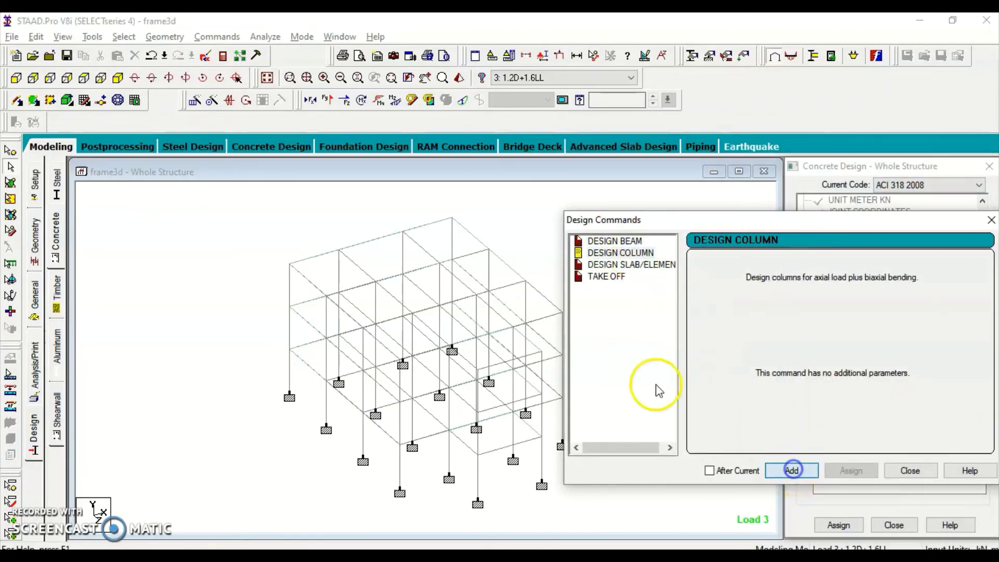
pyautogui.click(606, 276)
pyautogui.click(792, 470)
pyautogui.click(893, 473)
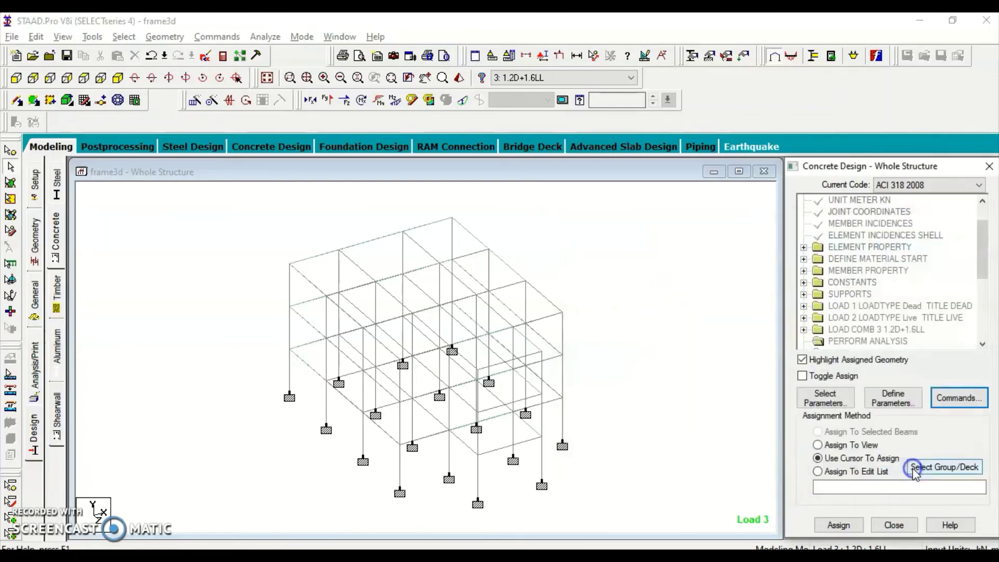
# Step: Try to select the beams parallel to the X axis and let auto save store the file
pyautogui.moveTo(982, 229); pyautogui.dragTo(984, 338)
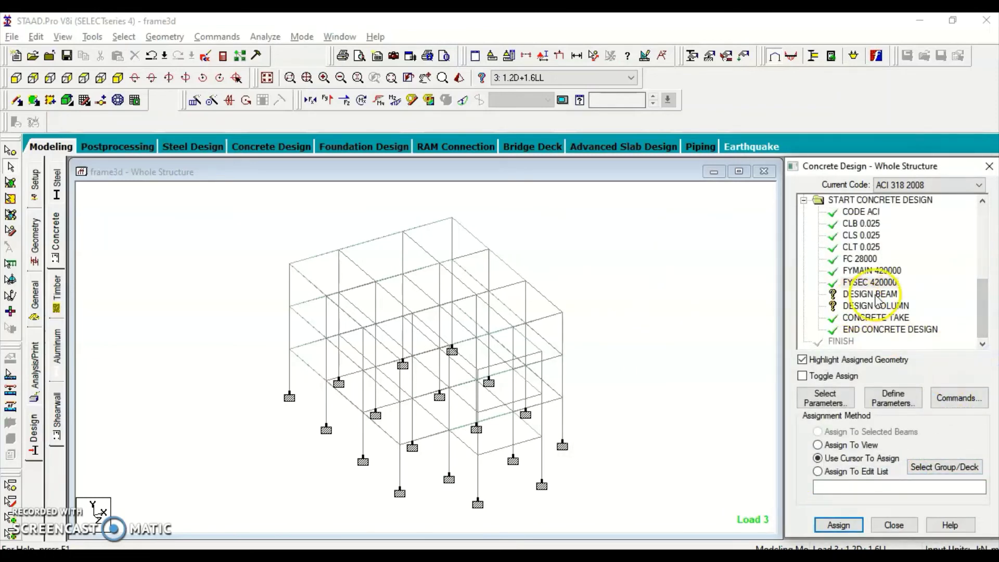
pyautogui.click(635, 277)
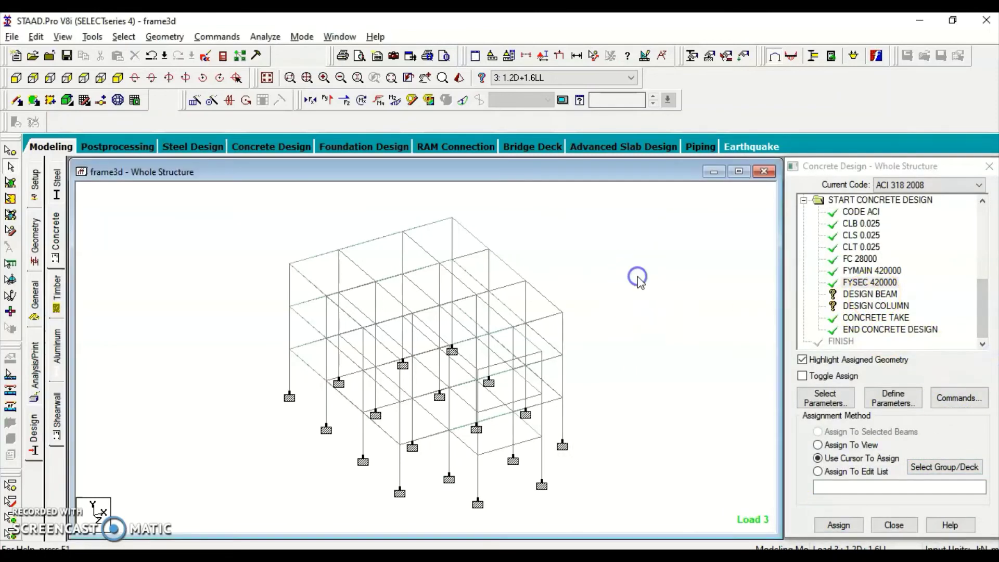
pyautogui.click(124, 36)
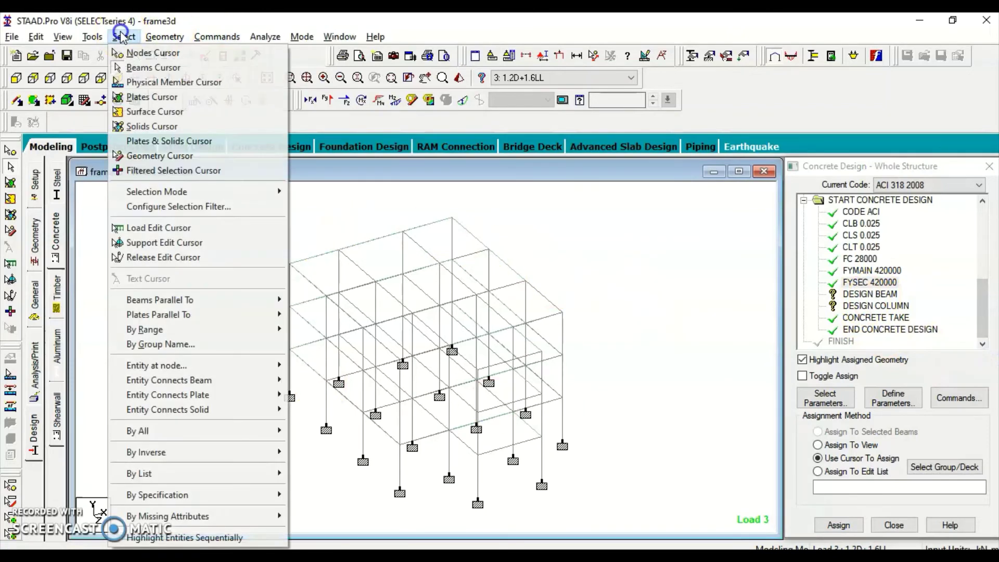
pyautogui.click(202, 300)
pyautogui.click(312, 300)
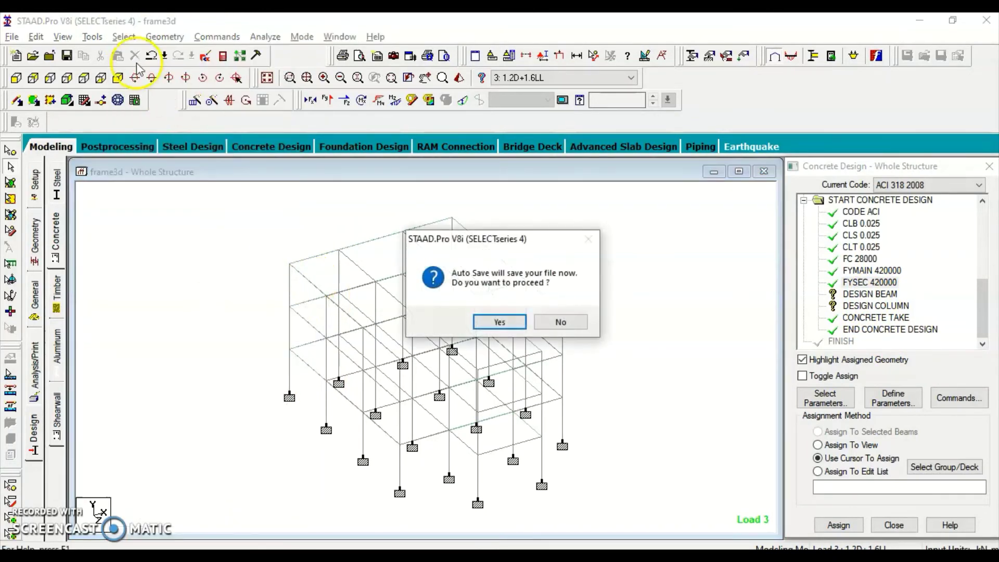
pyautogui.click(510, 325)
pyautogui.click(416, 325)
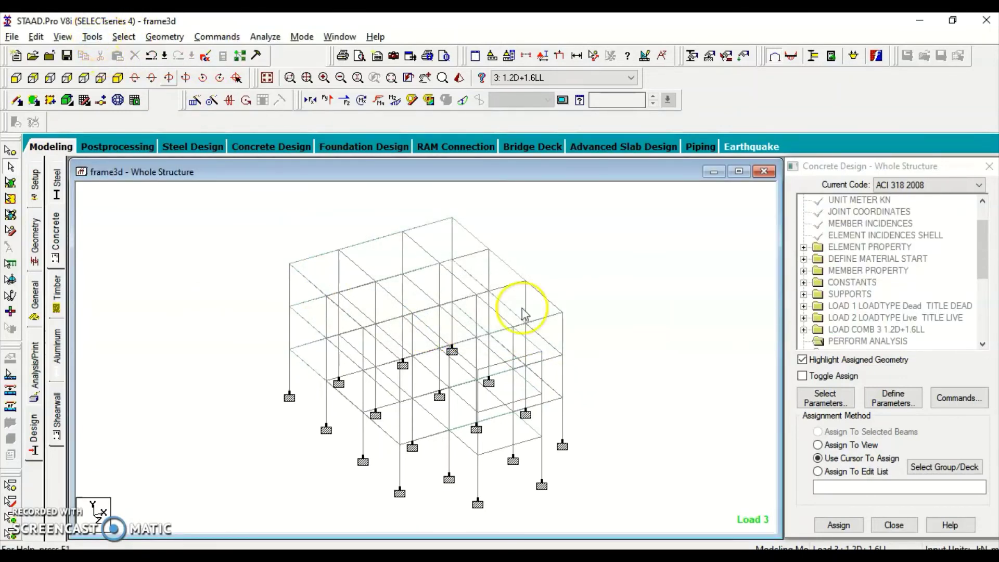
pyautogui.click(127, 38)
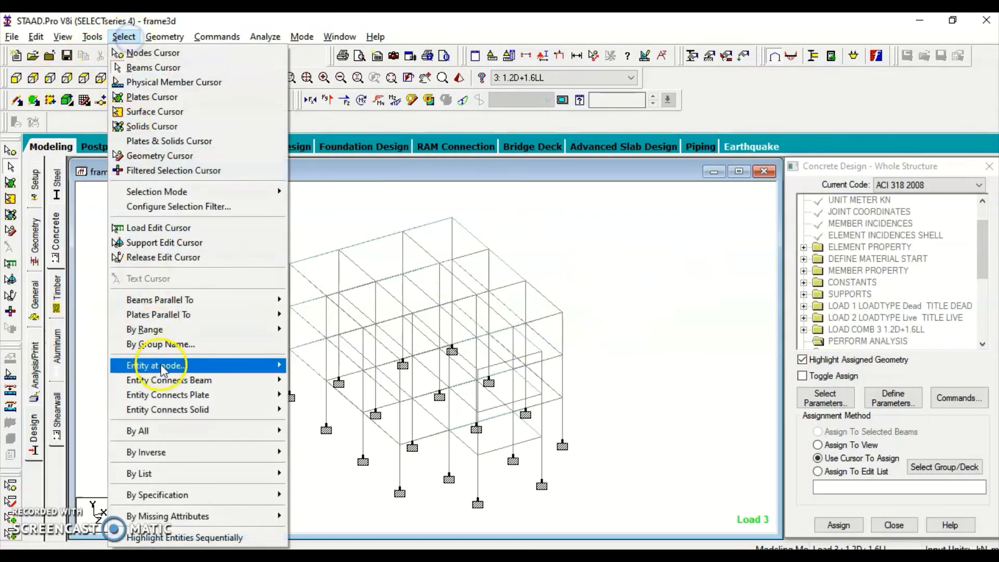
pyautogui.click(313, 302)
pyautogui.click(124, 36)
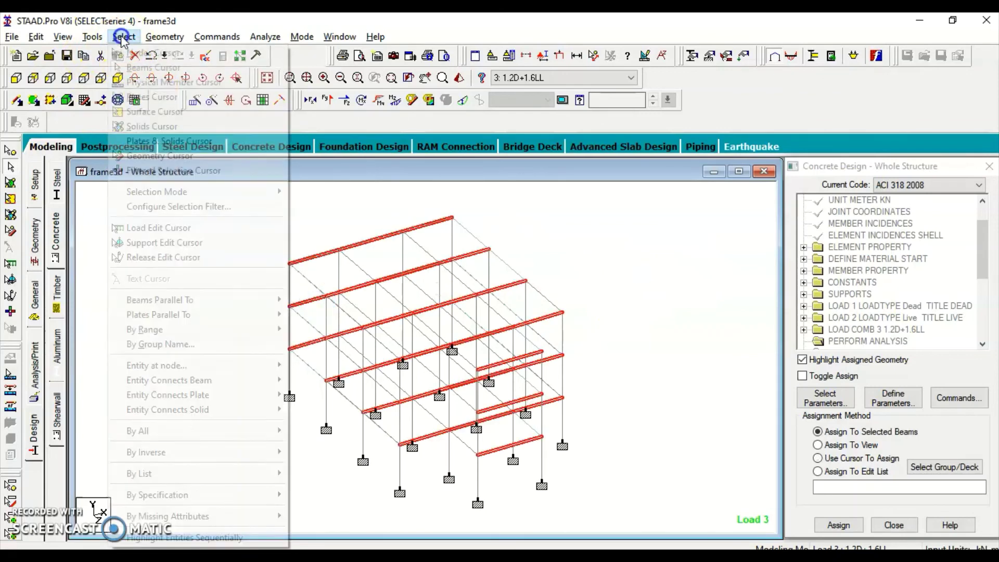
pyautogui.moveTo(156, 301)
pyautogui.click(323, 331)
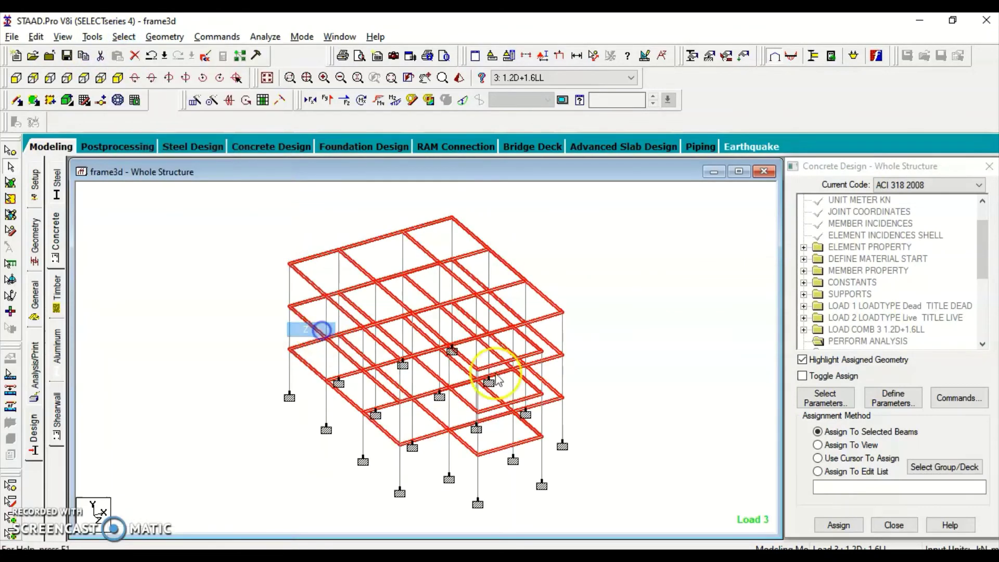
# Step: Assign the DESIGN BEAM command to all beams parallel to the X and Z axes
pyautogui.moveTo(983, 248); pyautogui.dragTo(982, 308)
pyautogui.click(874, 295)
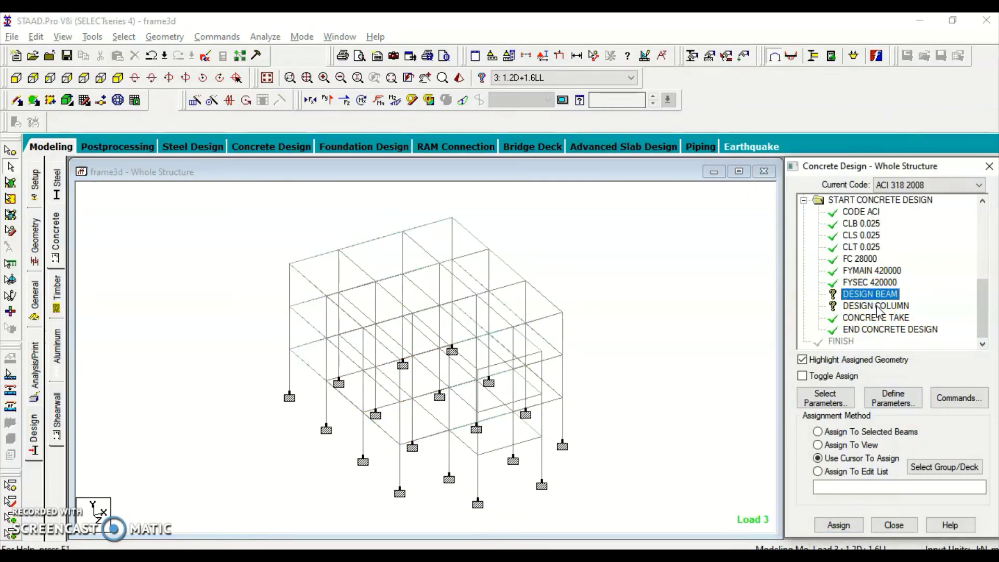
pyautogui.click(124, 36)
pyautogui.moveTo(189, 298)
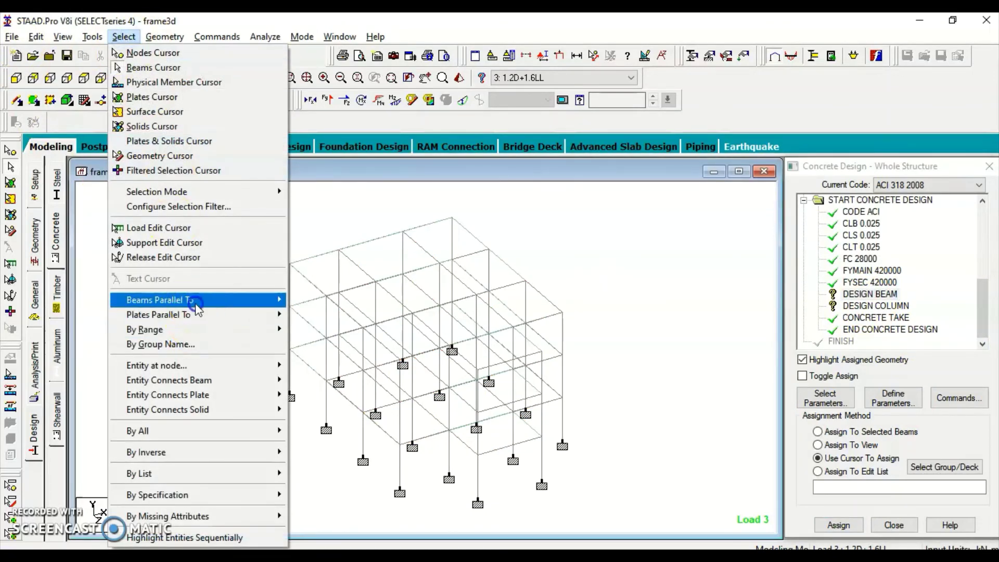
pyautogui.click(327, 299)
pyautogui.click(124, 36)
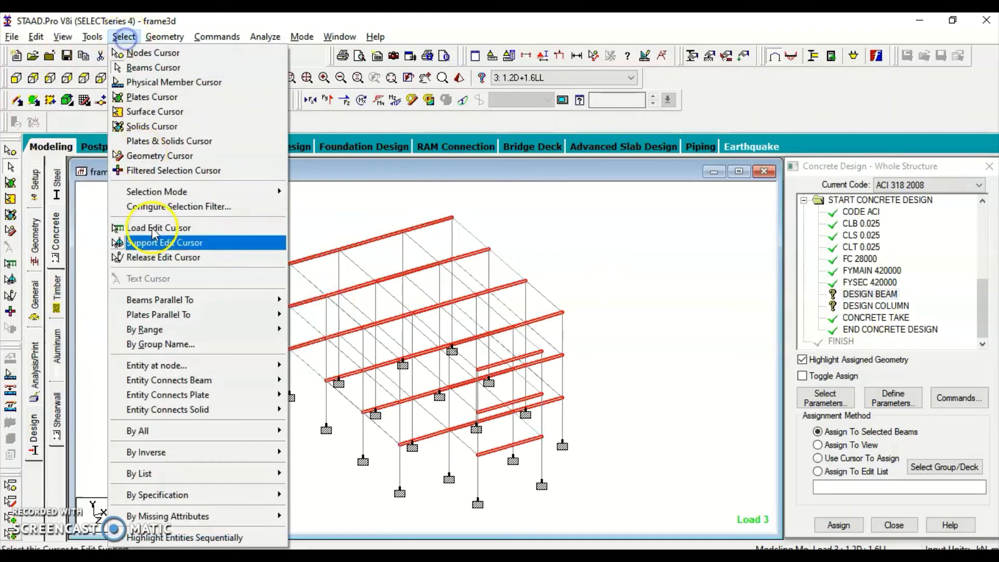
pyautogui.click(168, 300)
pyautogui.click(319, 315)
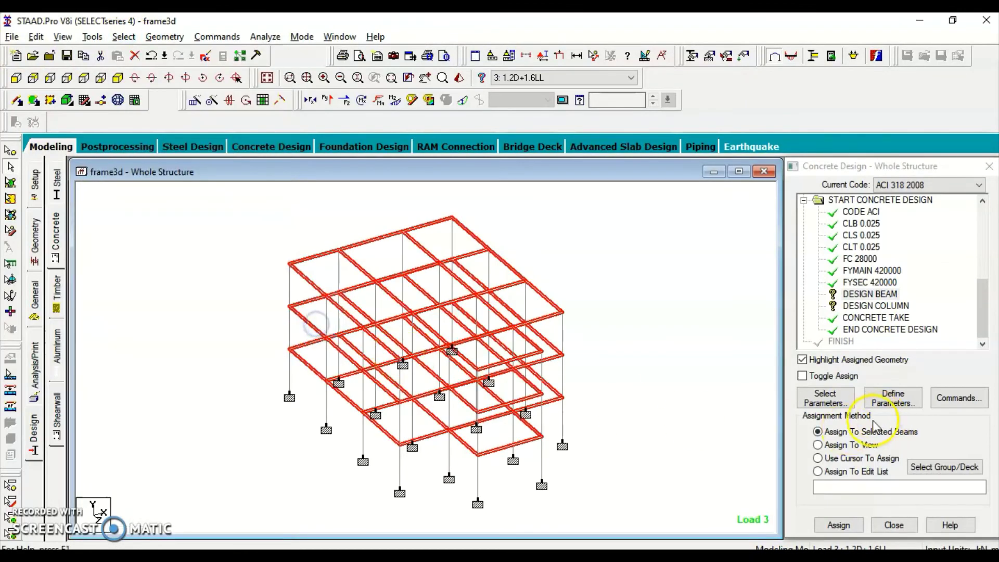
pyautogui.click(843, 524)
pyautogui.click(901, 386)
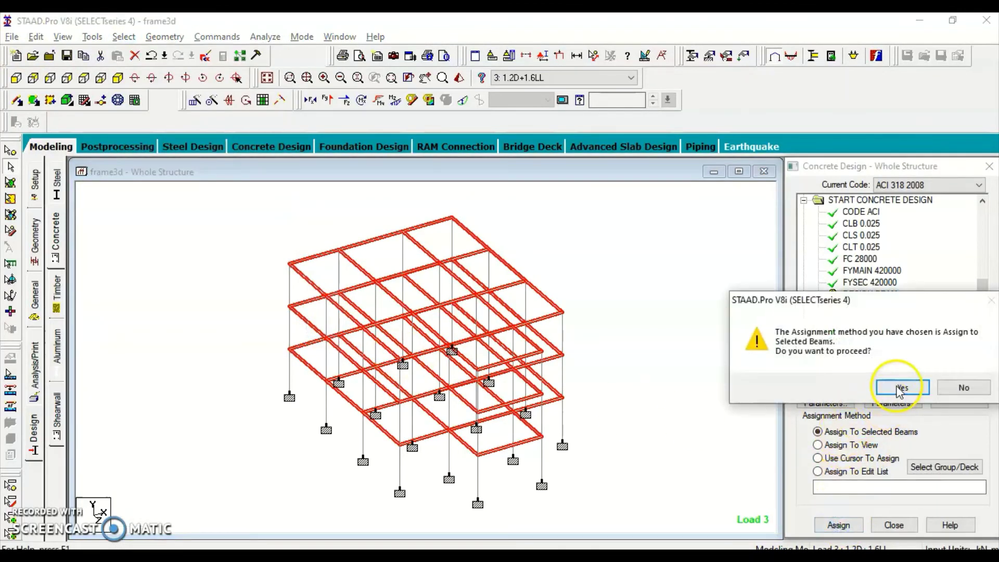
# Step: Assign the DESIGN COLUMN command to all members parallel to the Y axis
pyautogui.click(867, 307)
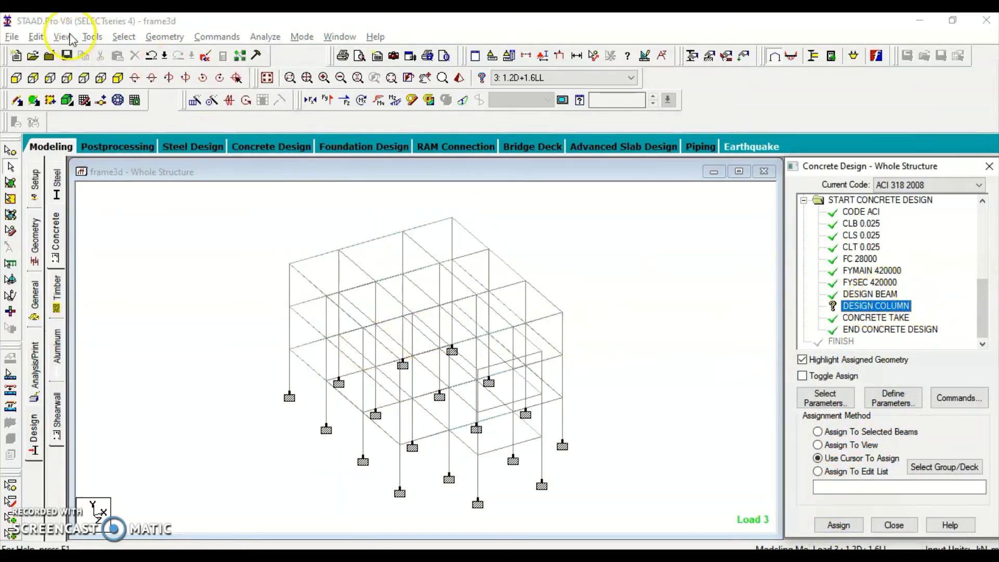
pyautogui.click(124, 36)
pyautogui.moveTo(241, 304)
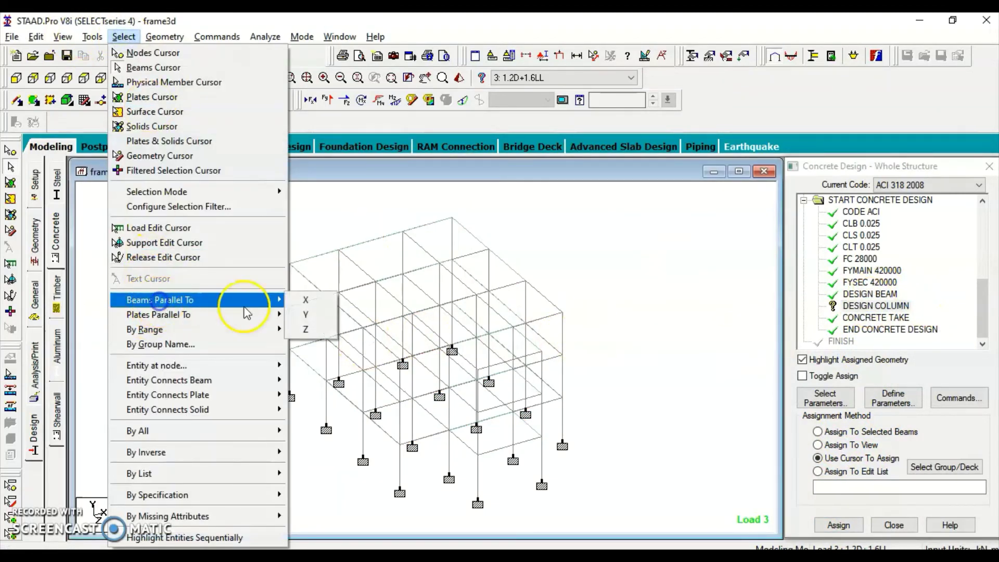
pyautogui.click(308, 315)
pyautogui.click(838, 525)
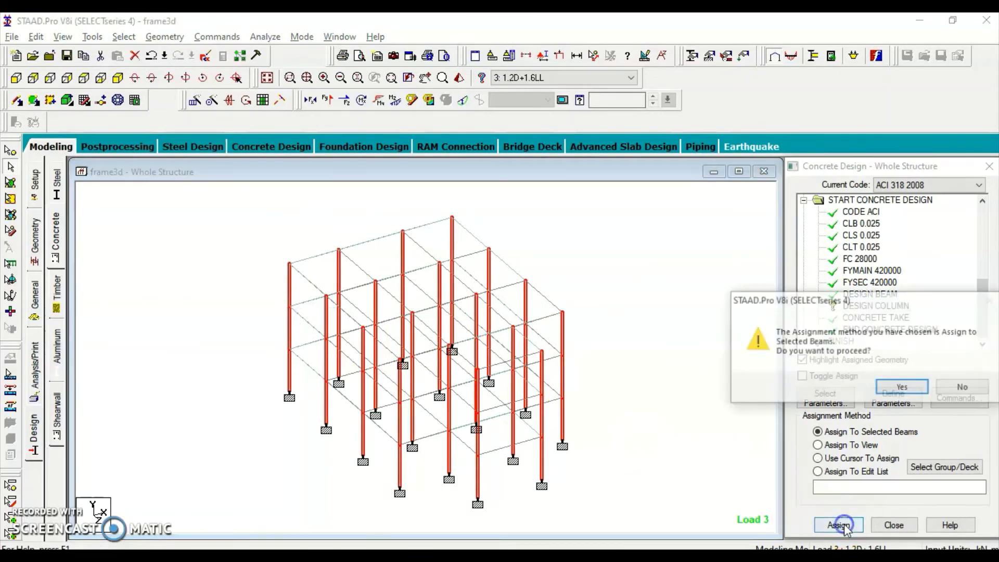
pyautogui.click(889, 388)
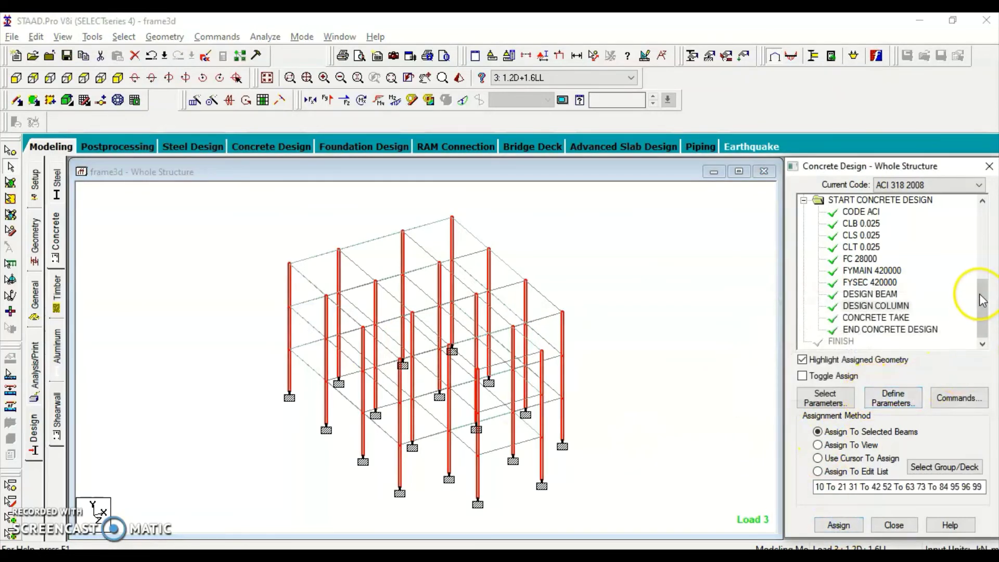
pyautogui.click(984, 333)
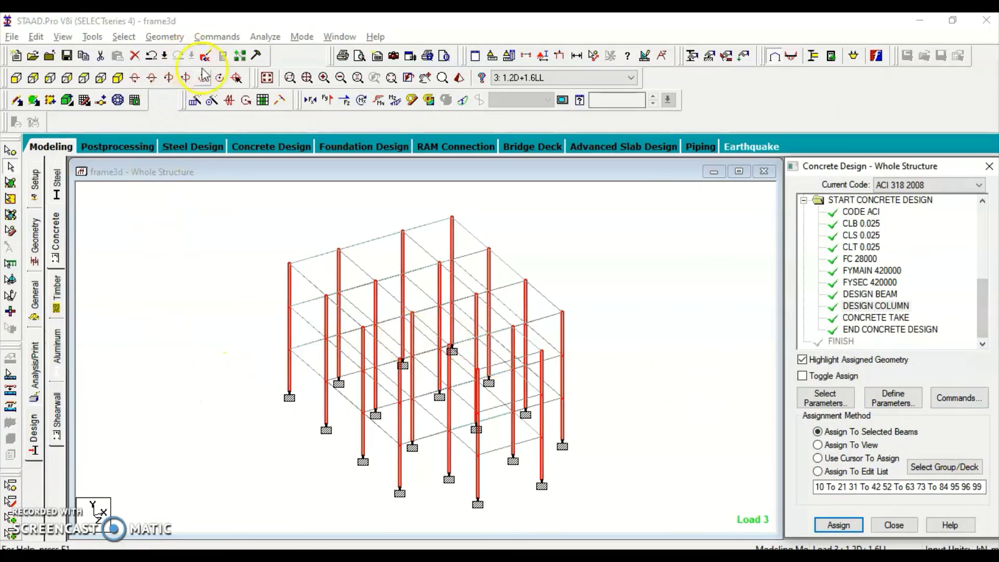
# Step: Add a second PERFORM ANALYSIS command with the No Print option after the concrete design and clear the column selection
pyautogui.click(41, 364)
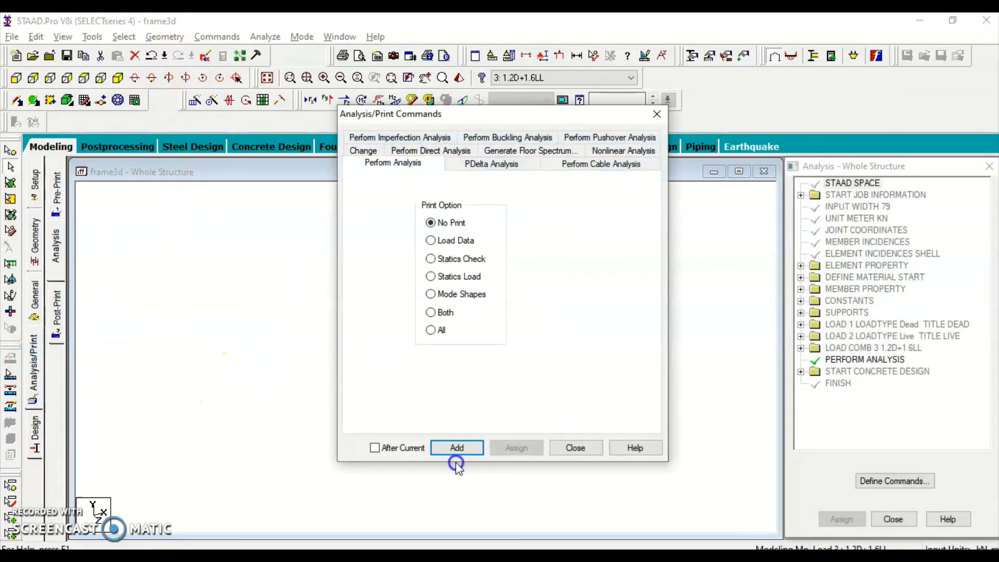
pyautogui.click(470, 449)
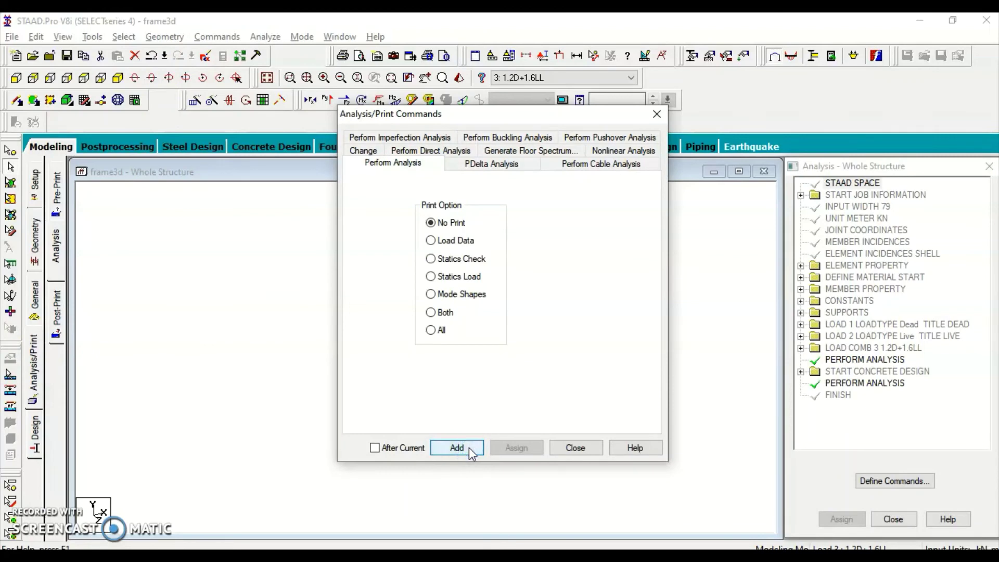
pyautogui.click(565, 449)
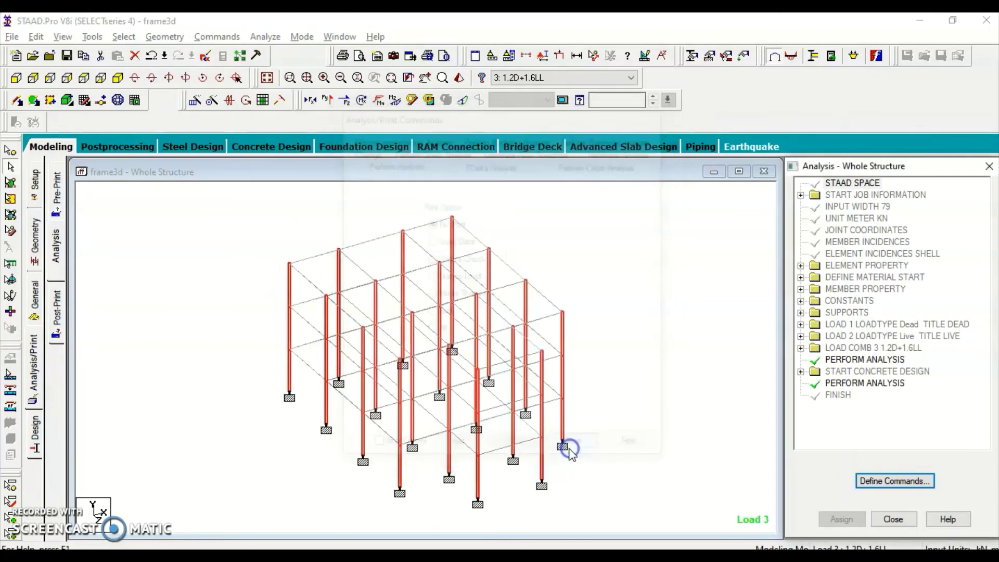
pyautogui.click(596, 238)
# Step: Run the analysis and design, and continue to Post Processing Mode
pyautogui.click(265, 37)
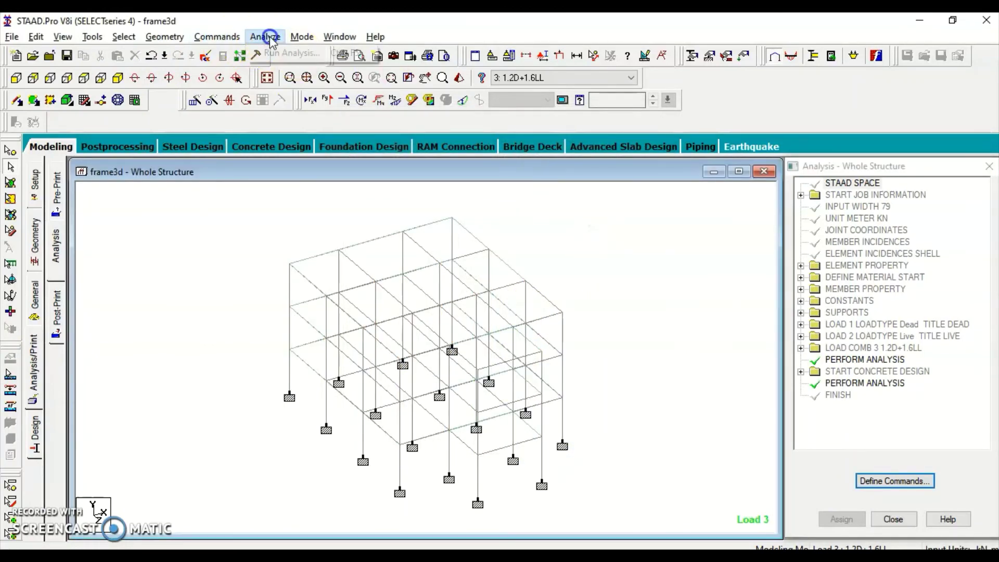
pyautogui.click(271, 52)
pyautogui.click(413, 326)
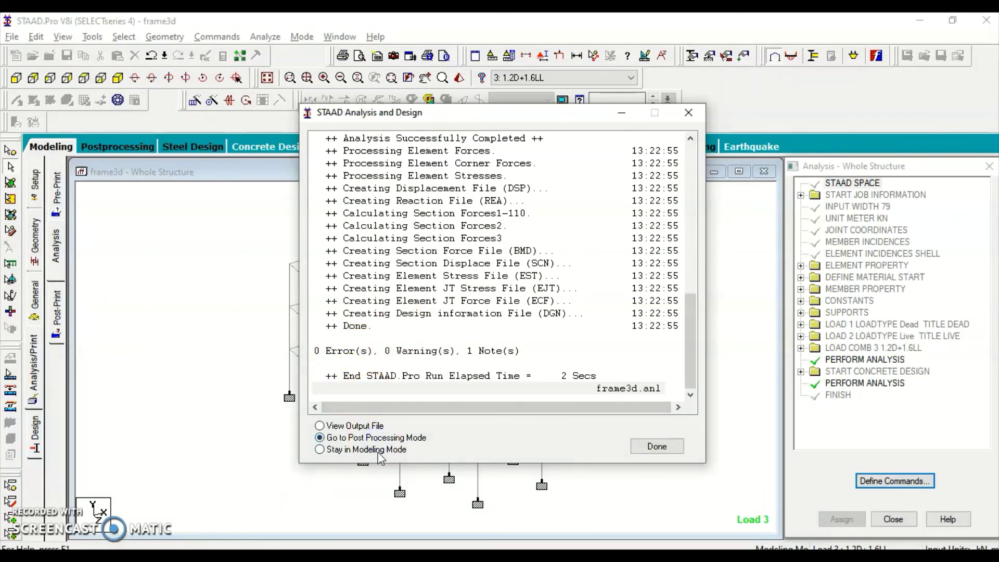
pyautogui.click(657, 446)
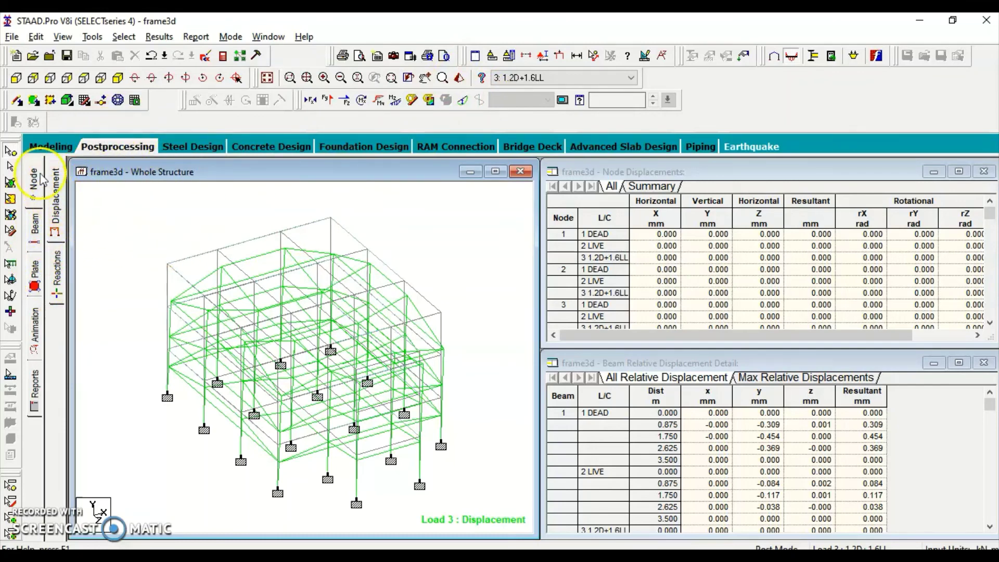
# Step: Examine the concrete design reinforcement details of roof beam 7
pyautogui.doubleClick(201, 255)
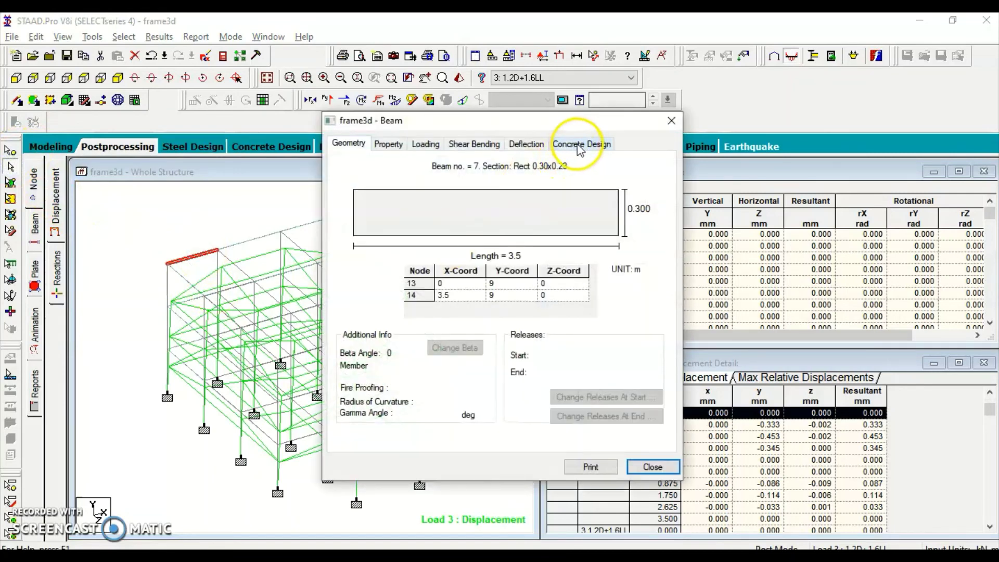
pyautogui.click(580, 146)
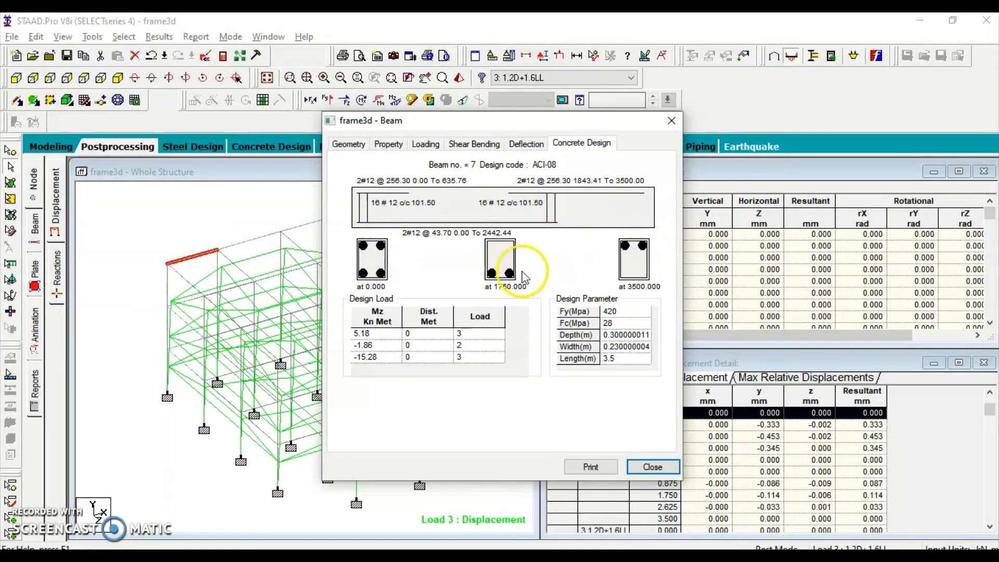
pyautogui.click(648, 466)
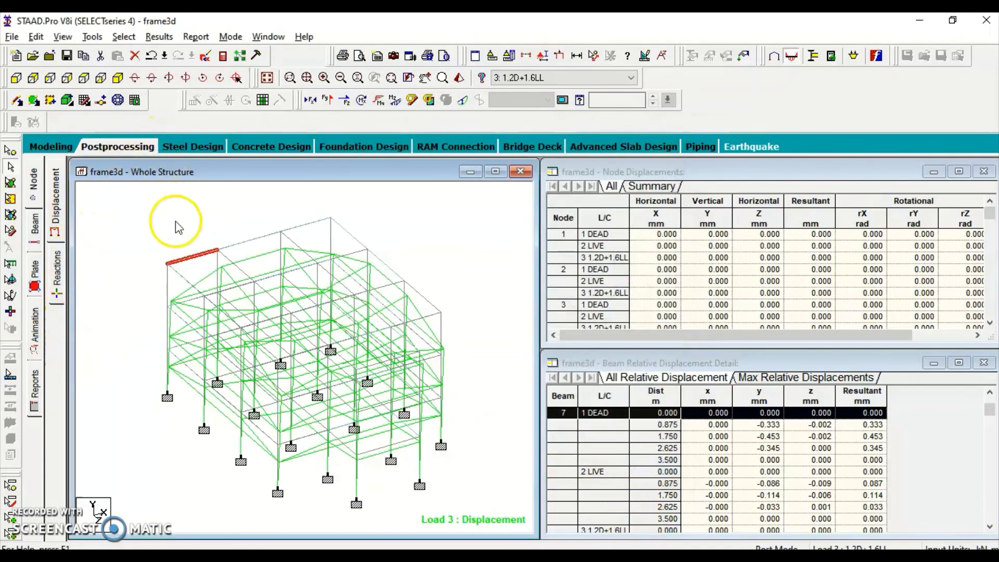
# Step: Examine the concrete design results of top-storey corner column 18
pyautogui.click(167, 289)
pyautogui.doubleClick(167, 289)
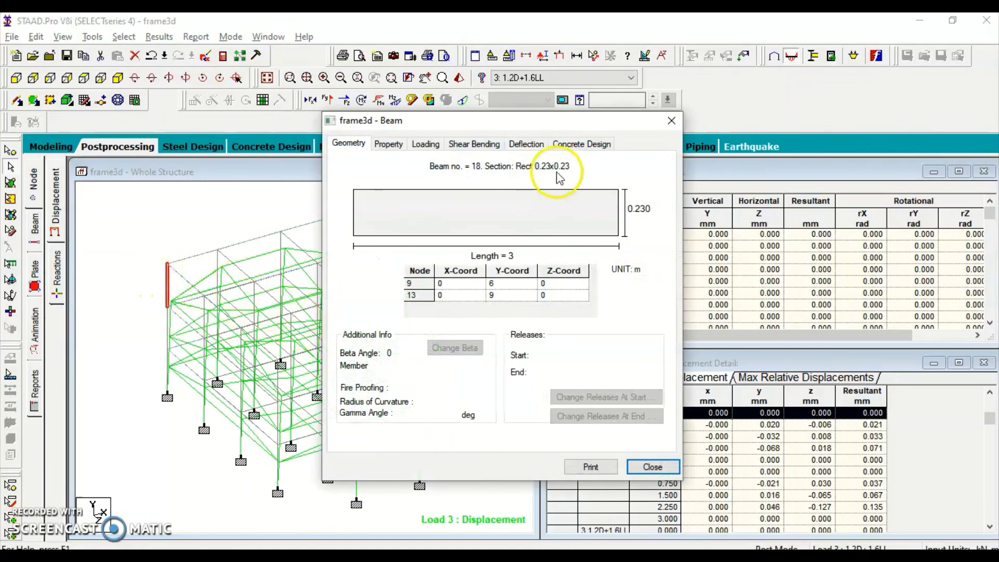
pyautogui.click(578, 145)
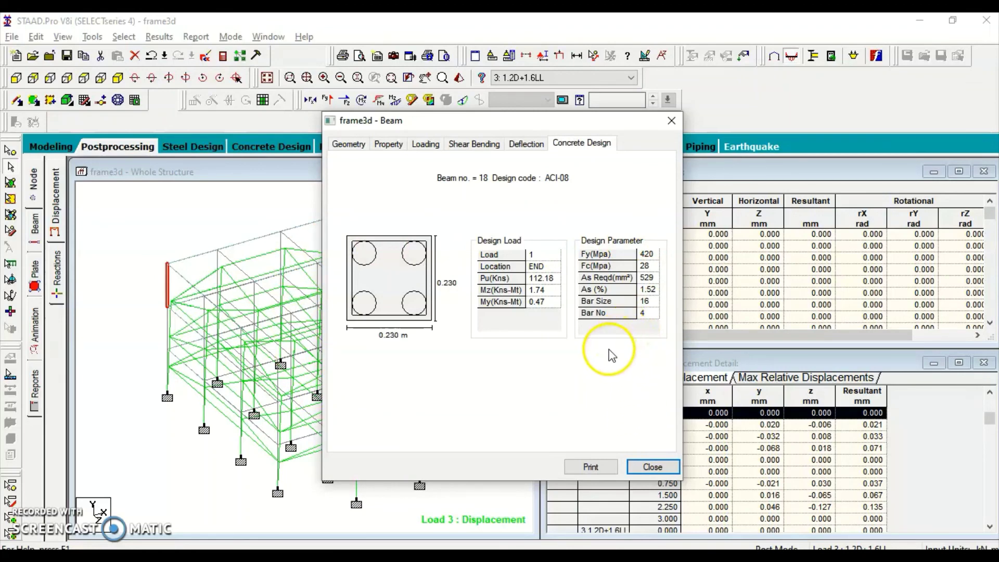
pyautogui.click(648, 466)
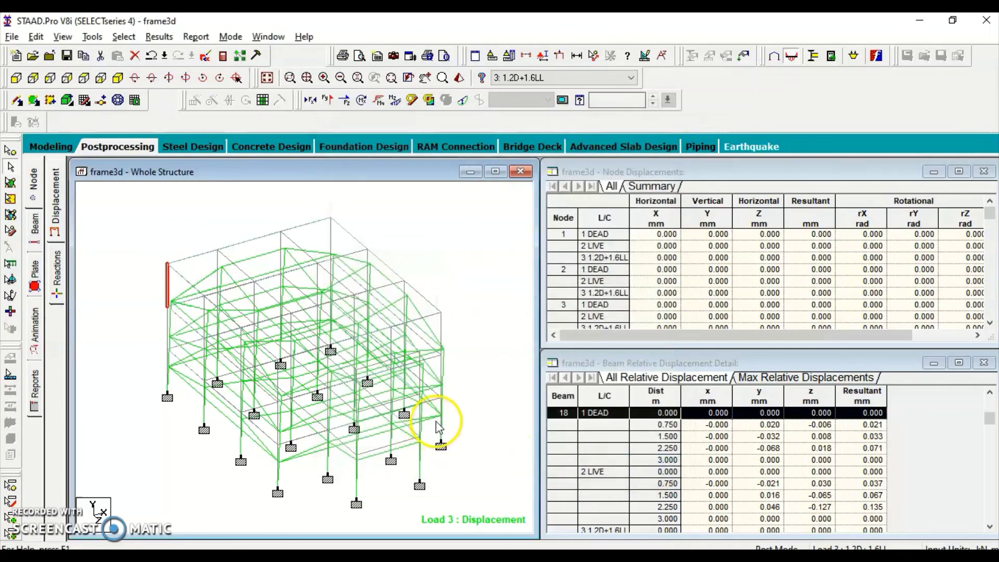